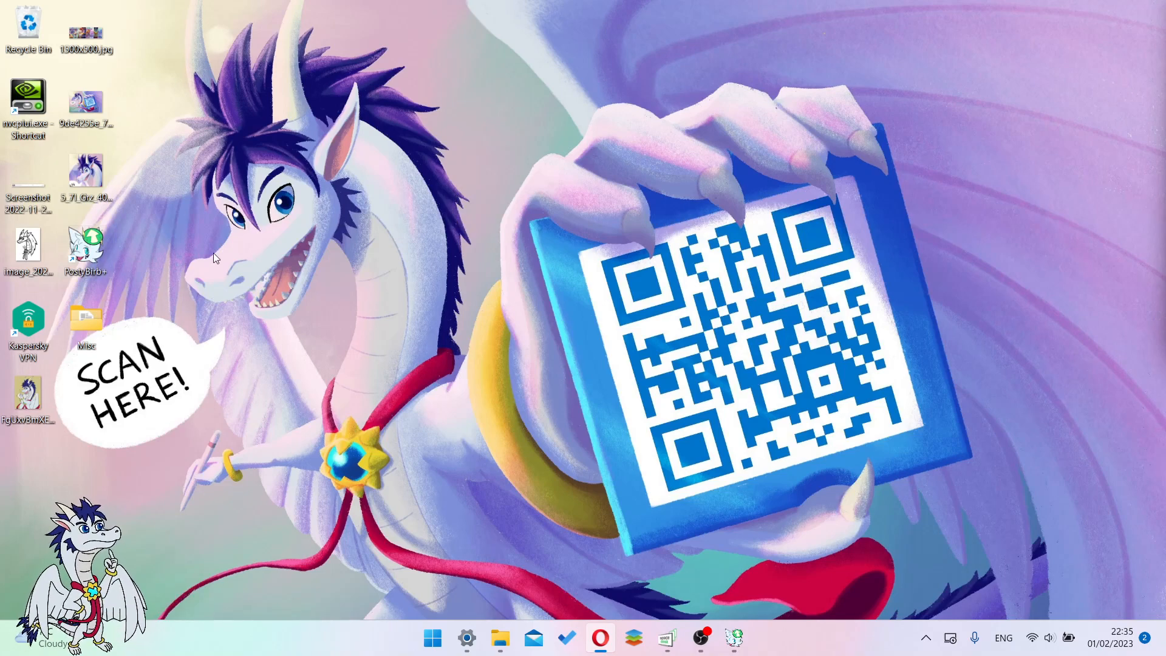
# Step: Open PostyBirb and look over its app notifications and the start of the file submissions list
pyautogui.doubleClick(103, 247)
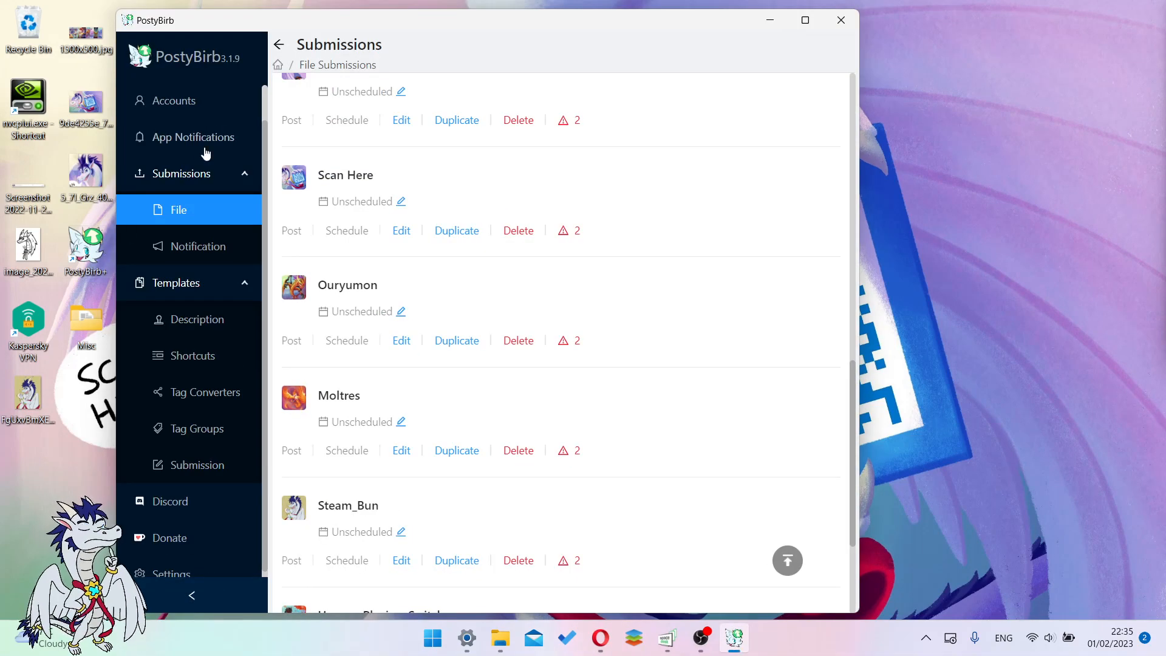
pyautogui.click(176, 101)
pyautogui.click(178, 137)
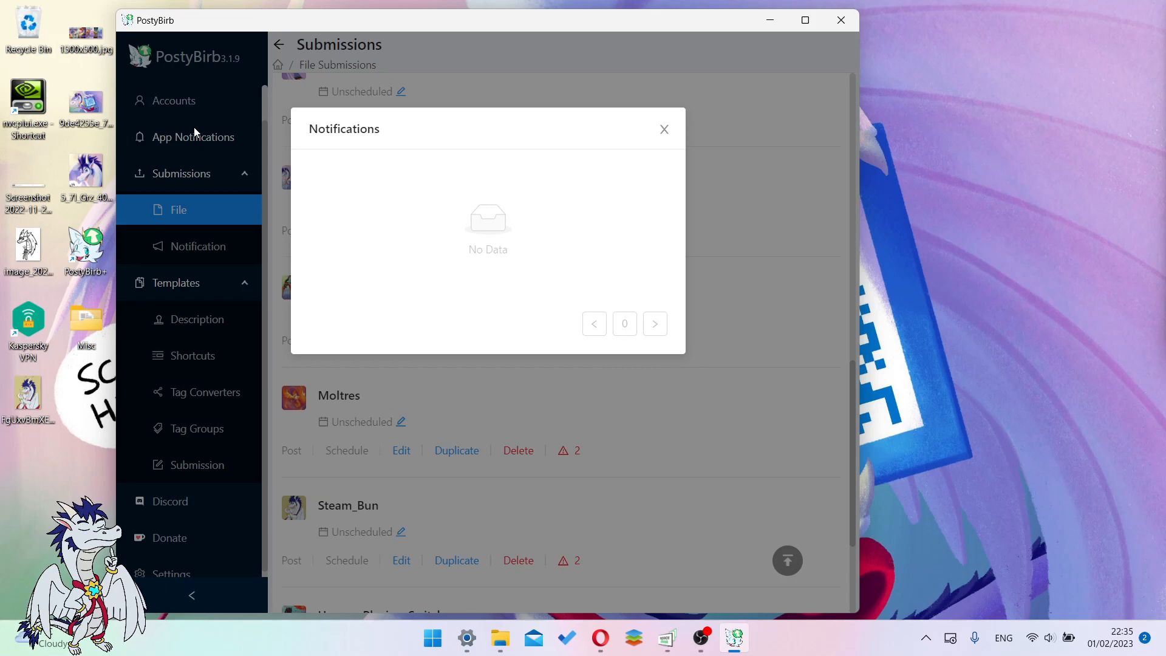
pyautogui.click(195, 126)
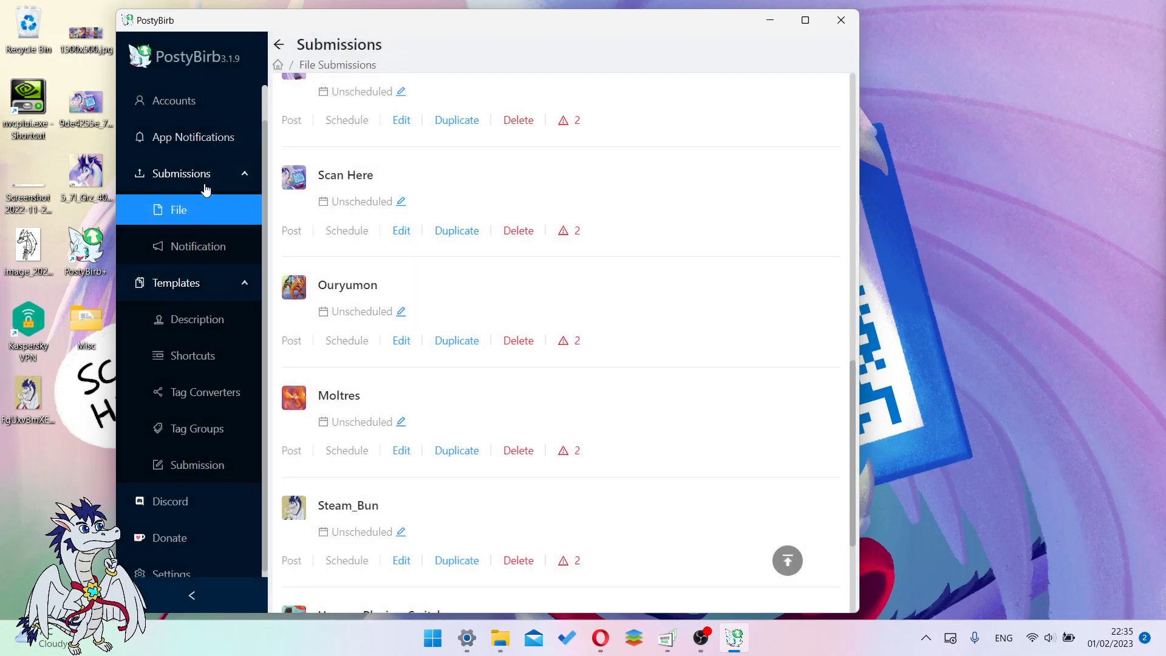
pyautogui.scroll(10, 486, 274)
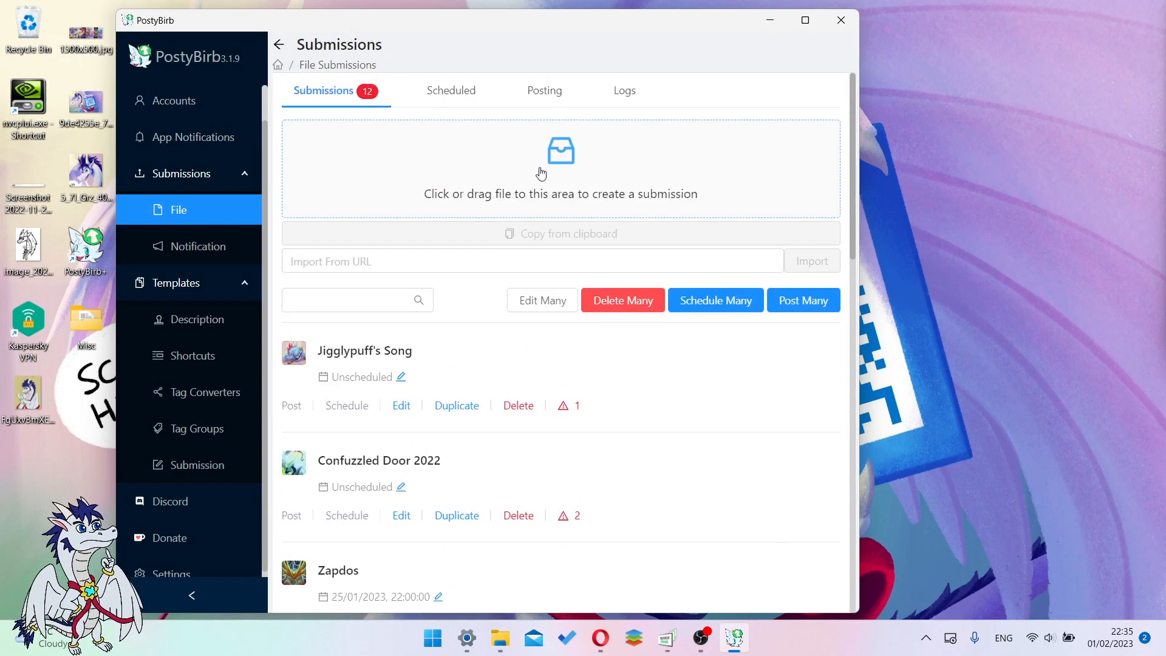
pyautogui.moveTo(579, 36); pyautogui.dragTo(639, 34)
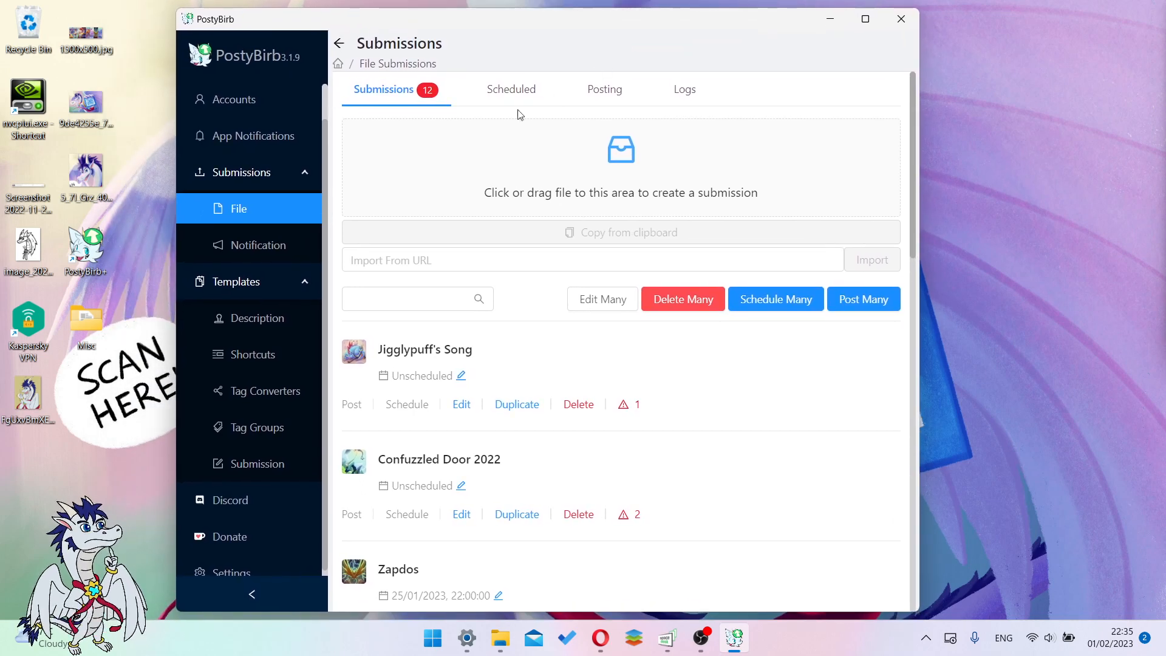
# Step: Open the accounts list and examine the supported websites down to the ones with connected accounts
pyautogui.click(263, 100)
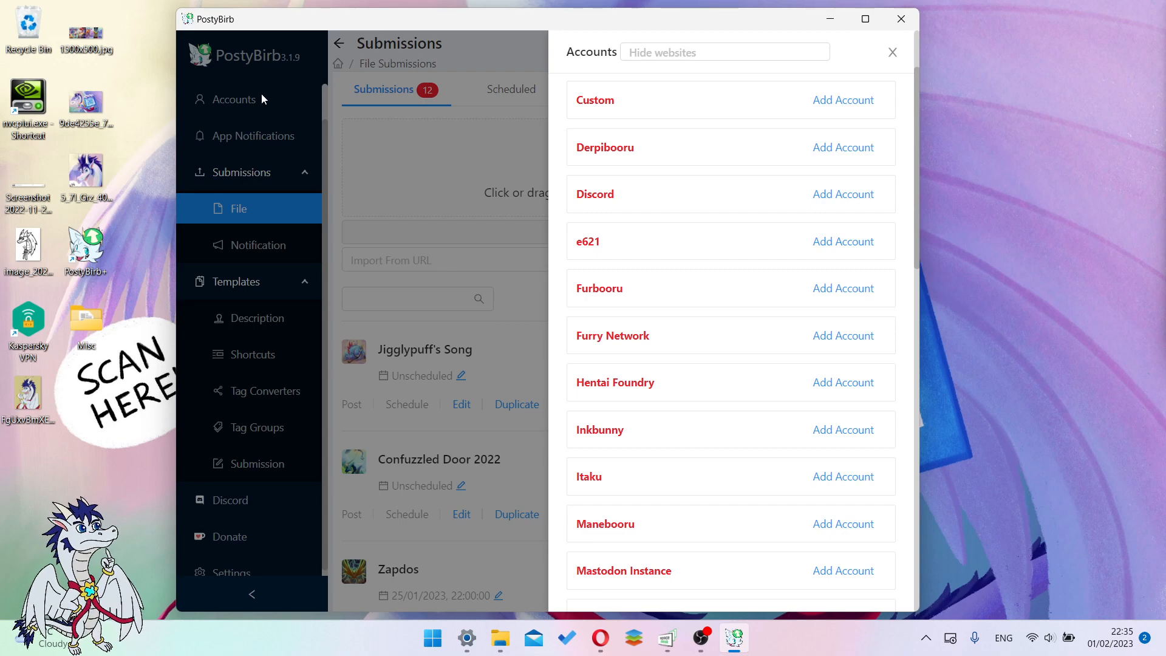
pyautogui.click(220, 103)
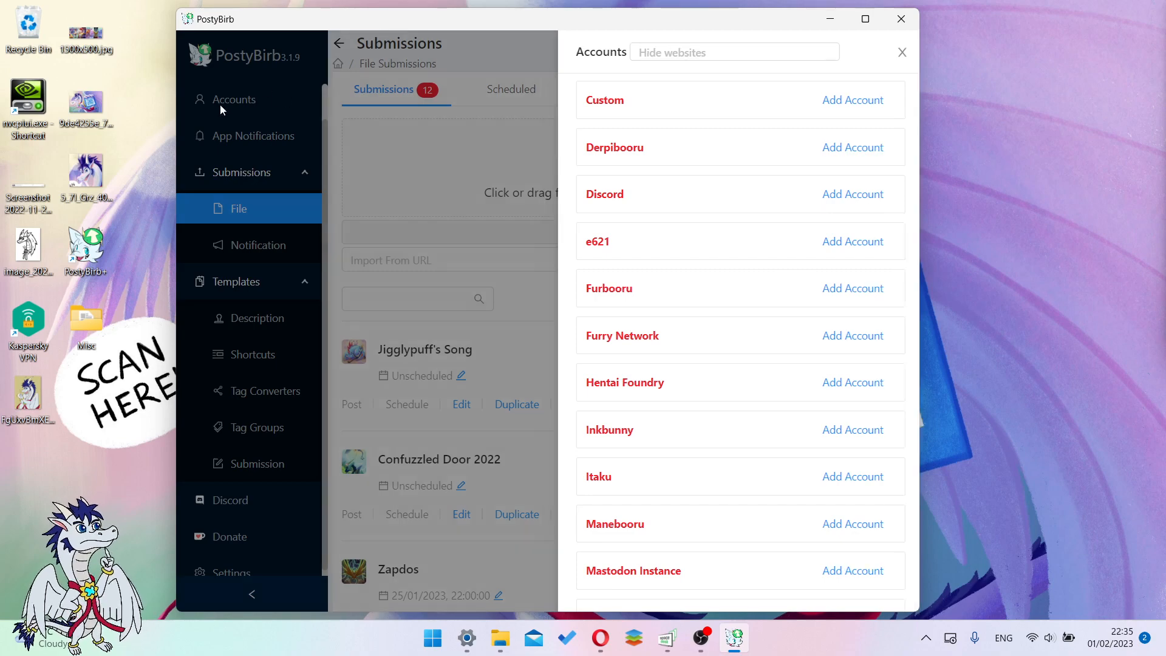
pyautogui.click(243, 101)
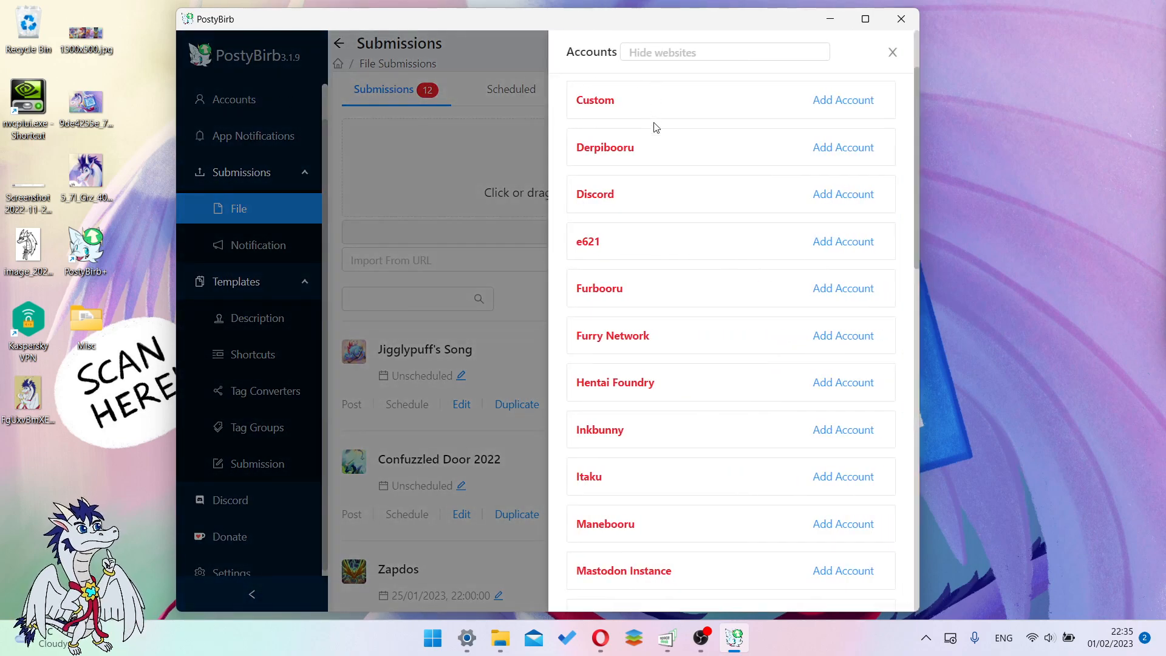
pyautogui.scroll(-6, 819, 125)
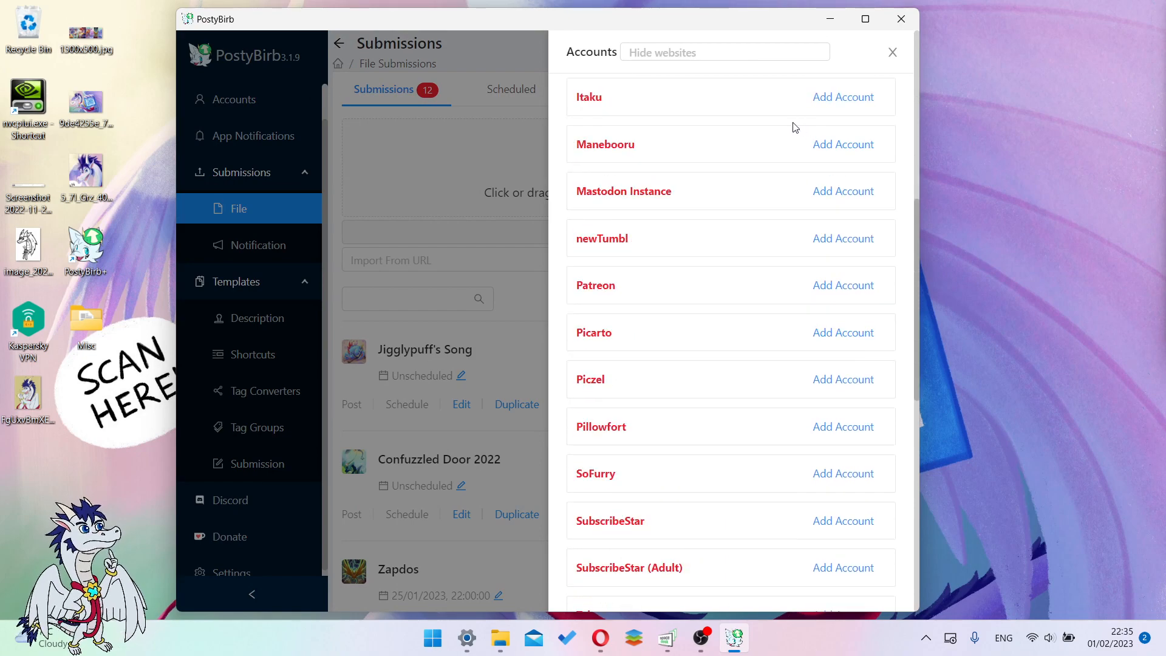
pyautogui.scroll(-3, 789, 131)
pyautogui.scroll(-6, 779, 141)
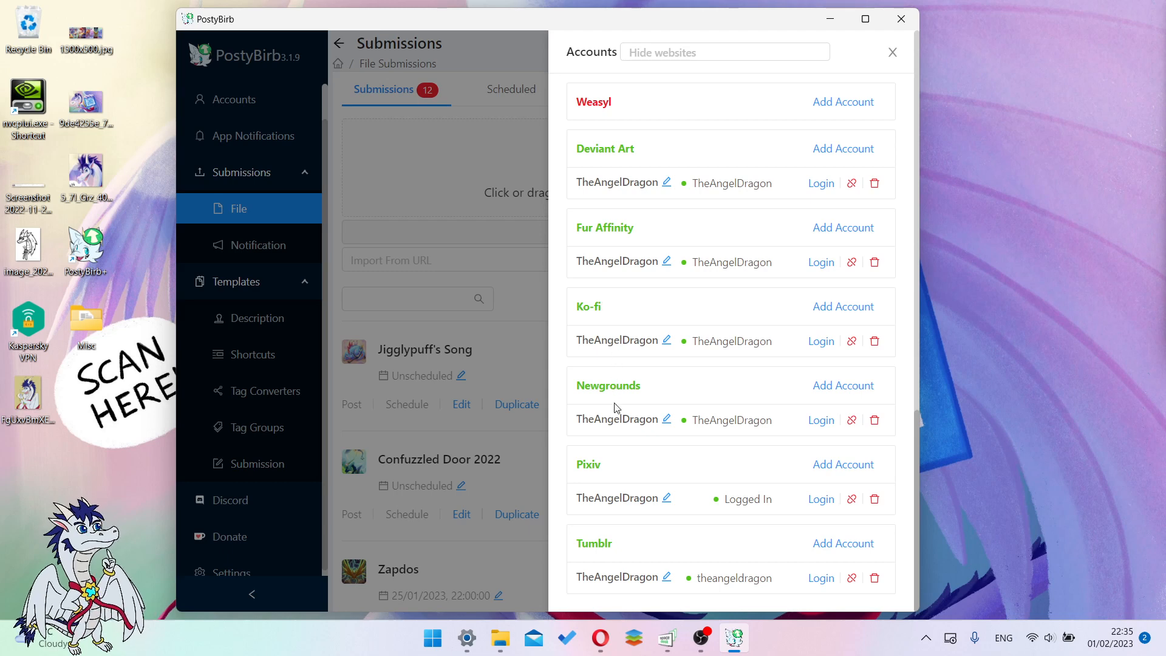
pyautogui.moveTo(601, 498); pyautogui.dragTo(600, 544)
pyautogui.click(666, 555)
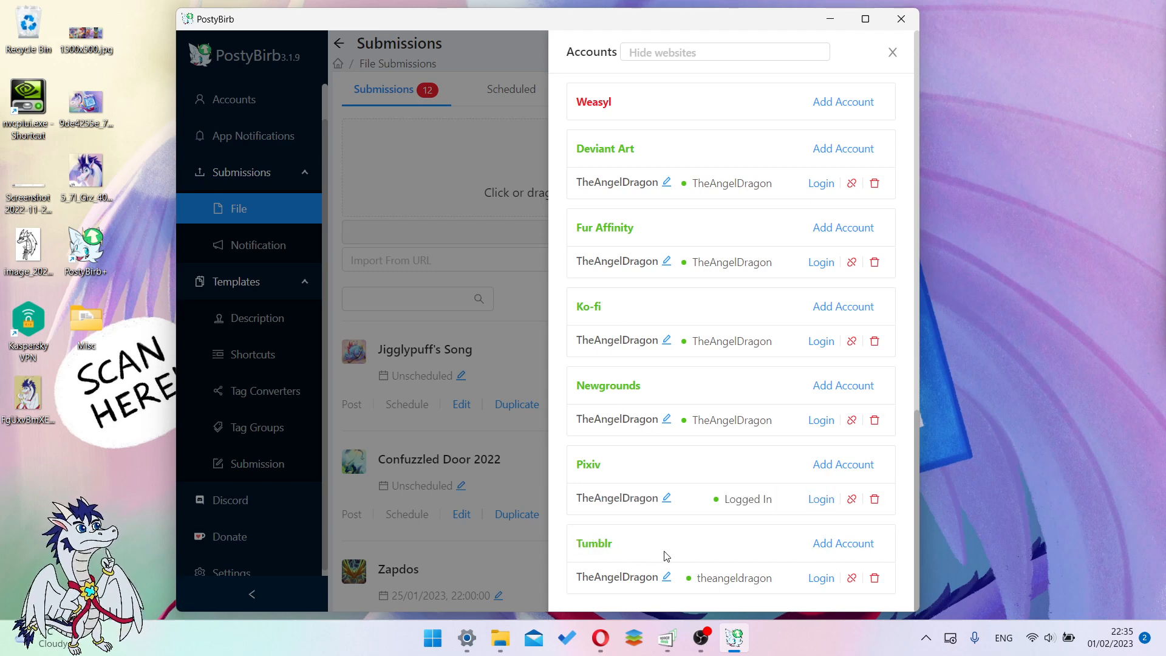
# Step: Review the websites without connected accounts from Weasyl back up to Custom, and close the accounts list
pyautogui.scroll(5, 651, 526)
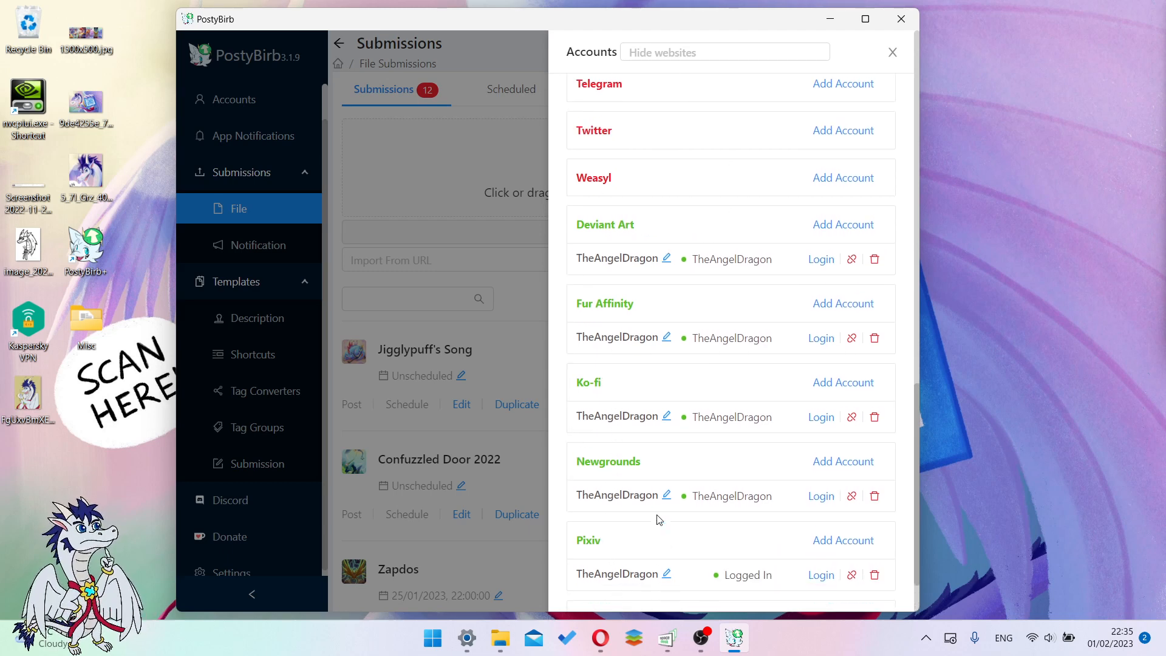
pyautogui.scroll(1, 673, 491)
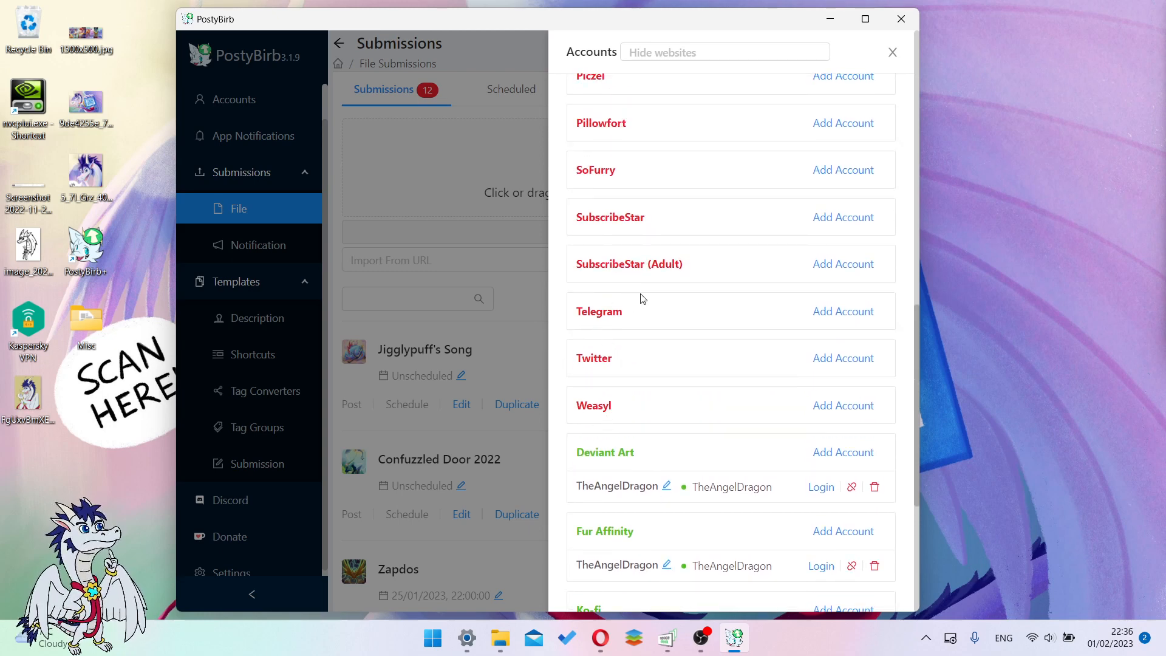
pyautogui.scroll(3, 668, 316)
pyautogui.scroll(5, 681, 328)
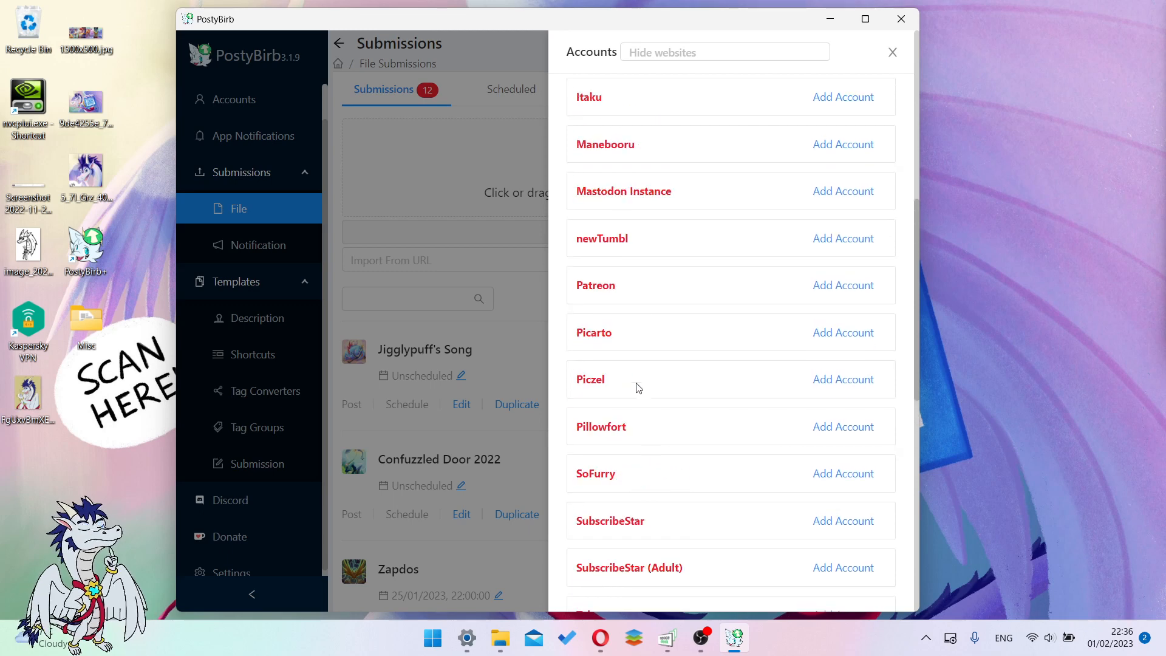
pyautogui.scroll(7, 644, 316)
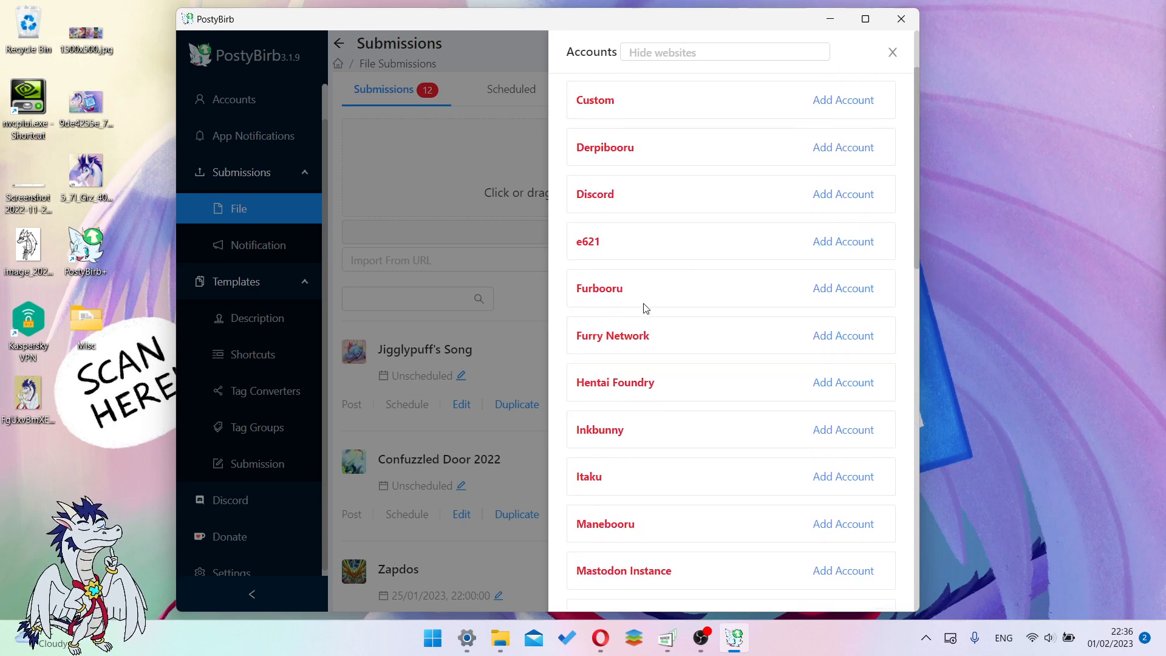
pyautogui.moveTo(564, 220); pyautogui.dragTo(613, 242)
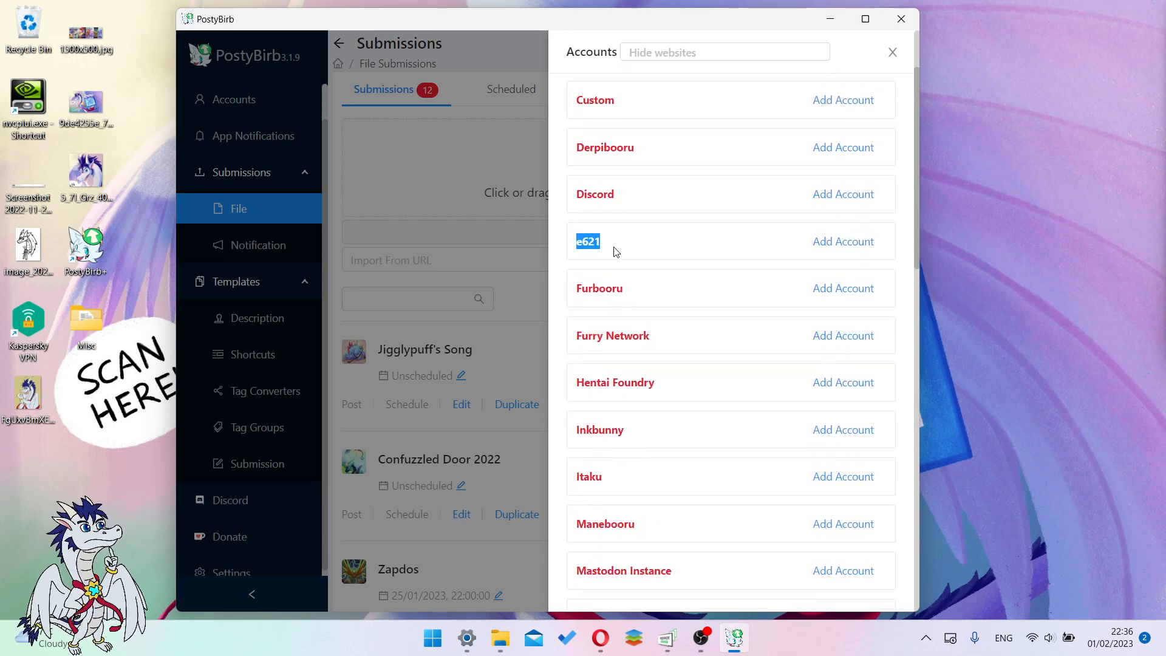
pyautogui.moveTo(631, 285); pyautogui.dragTo(655, 435)
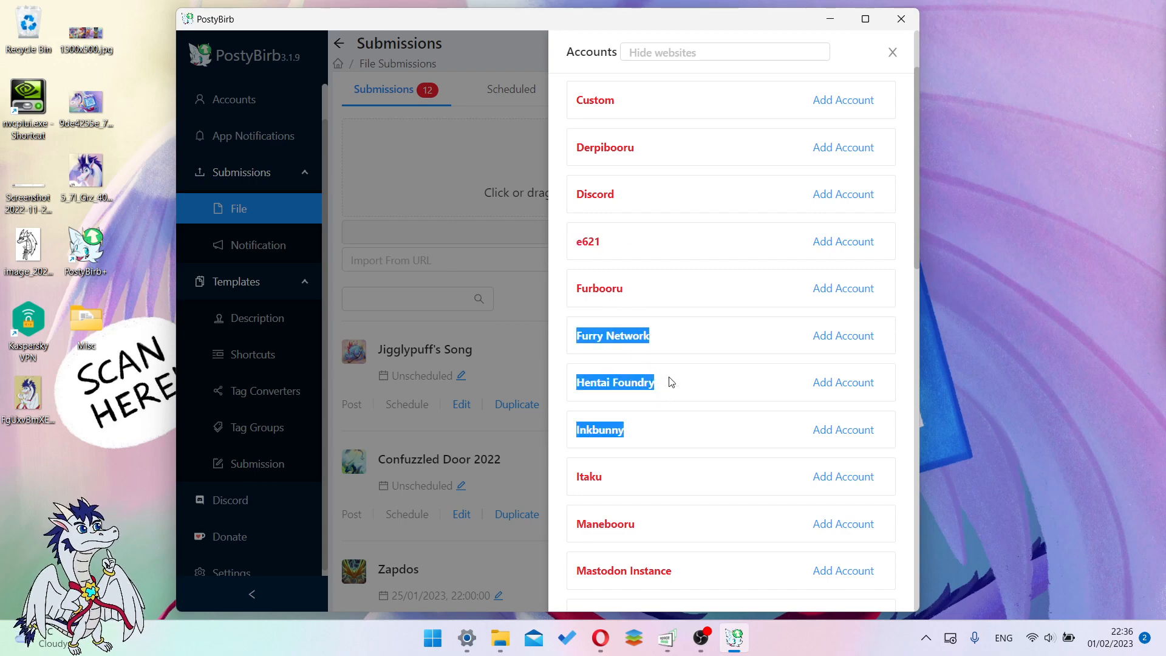
pyautogui.click(443, 202)
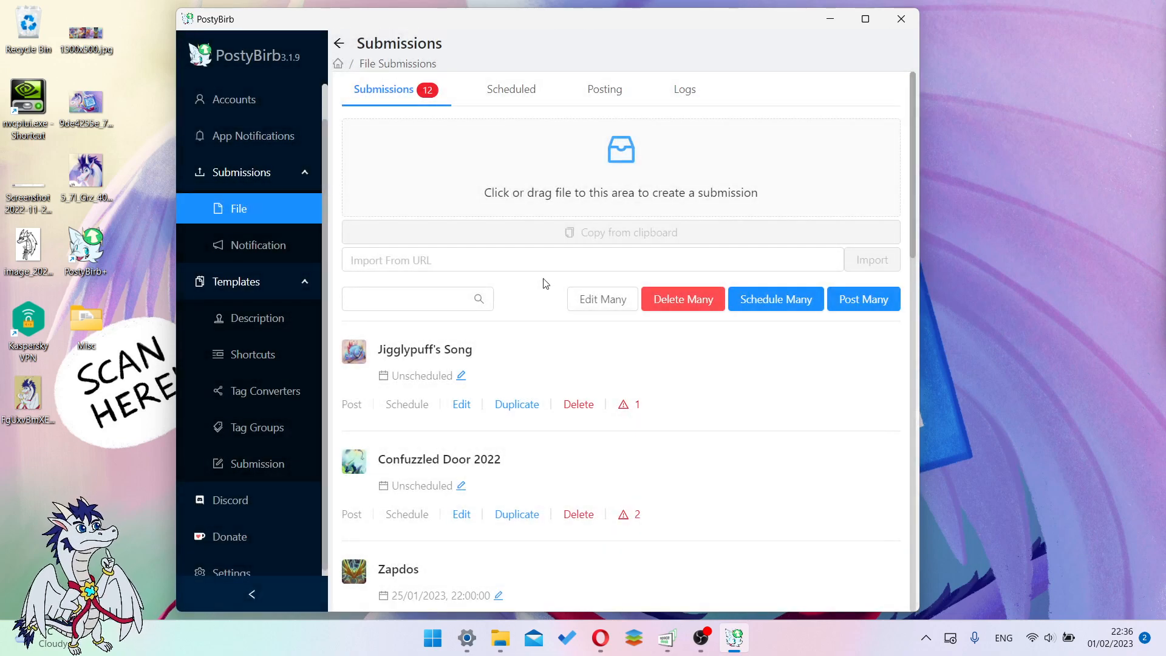
# Step: Glance through the file submissions, reopen the accounts list to examine the available websites again, and close it
pyautogui.scroll(-4, 547, 259)
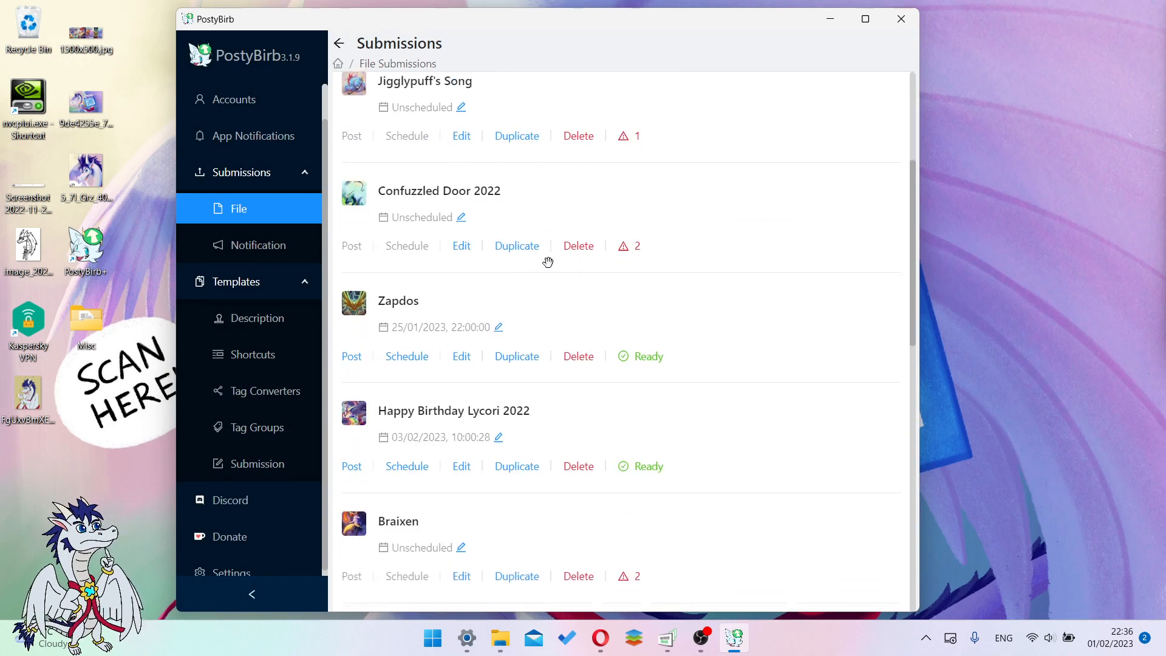
pyautogui.scroll(4, 546, 260)
pyautogui.click(253, 99)
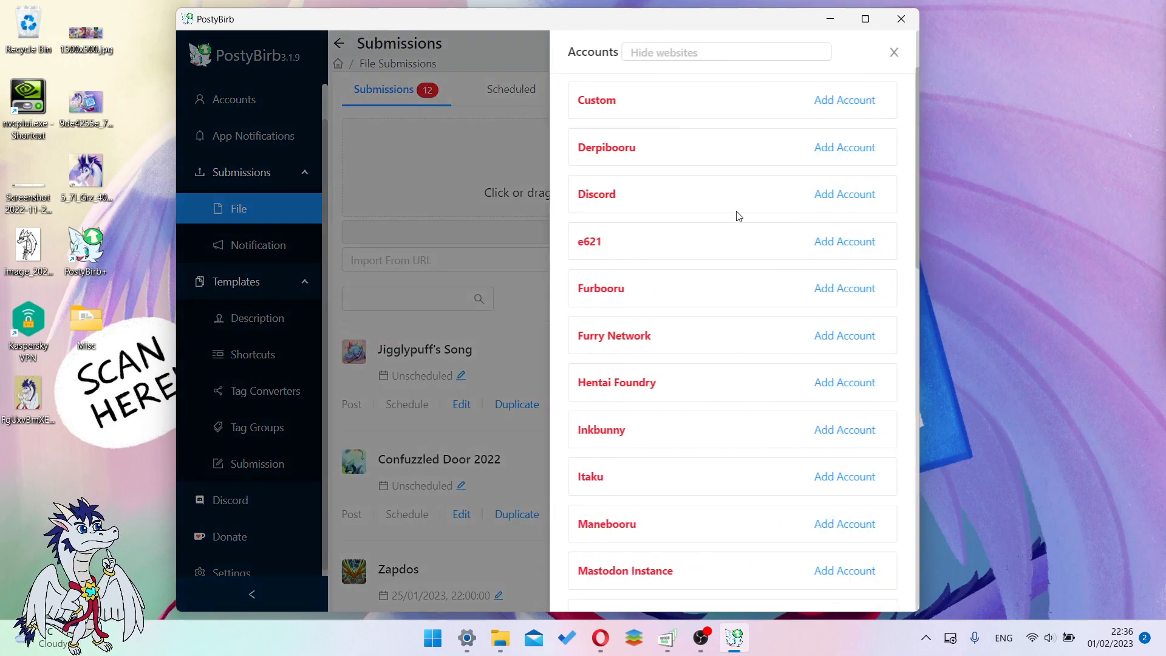
pyautogui.scroll(-15, 699, 304)
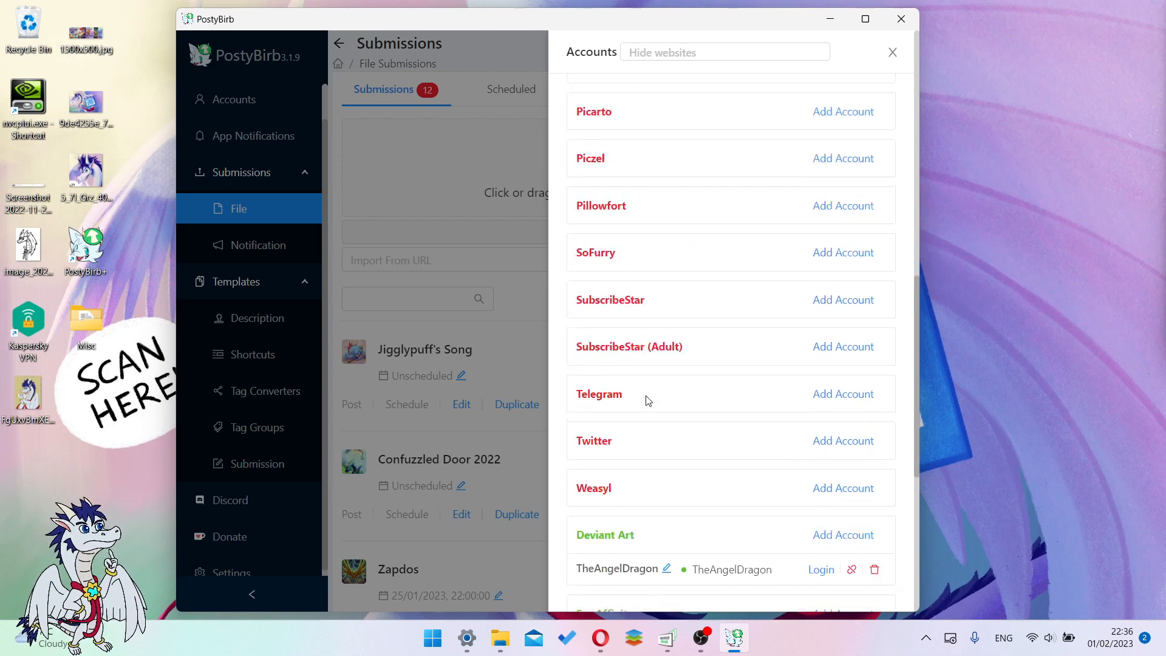
pyautogui.scroll(15, 671, 389)
pyautogui.scroll(-10, 663, 377)
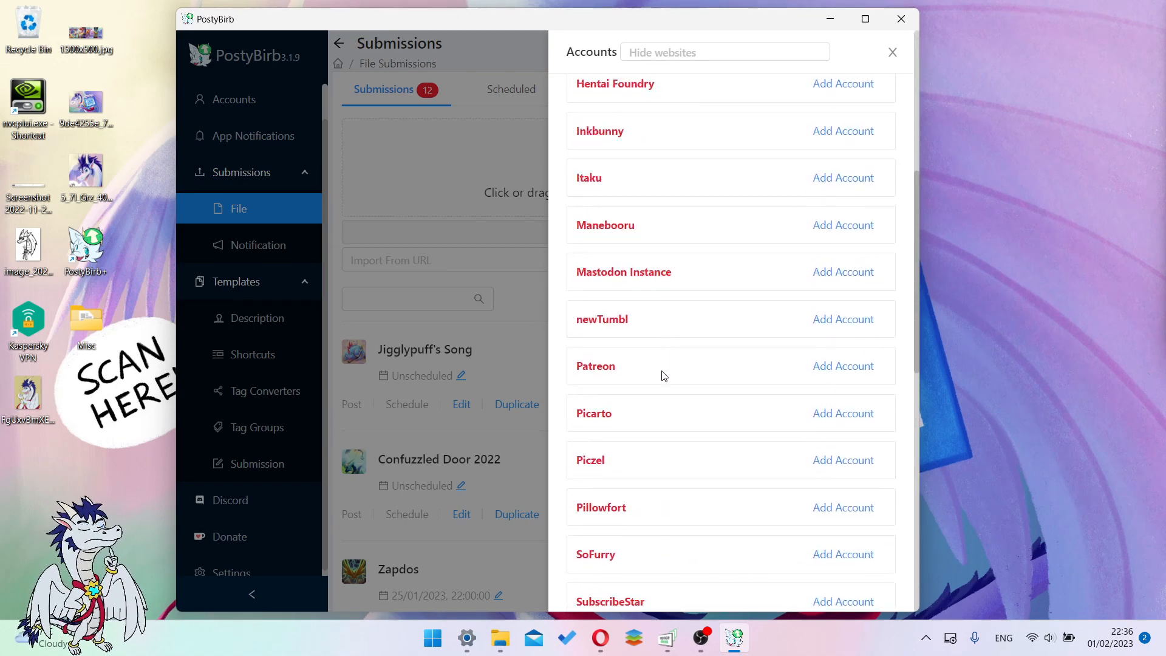
pyautogui.scroll(10, 663, 377)
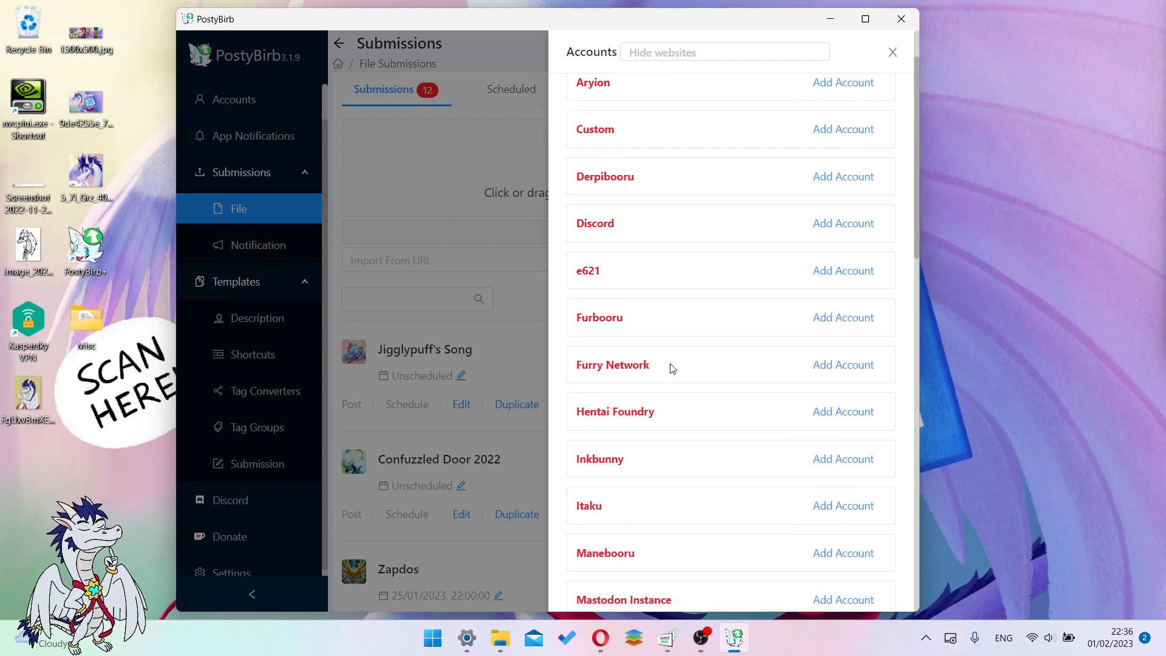
pyautogui.click(511, 152)
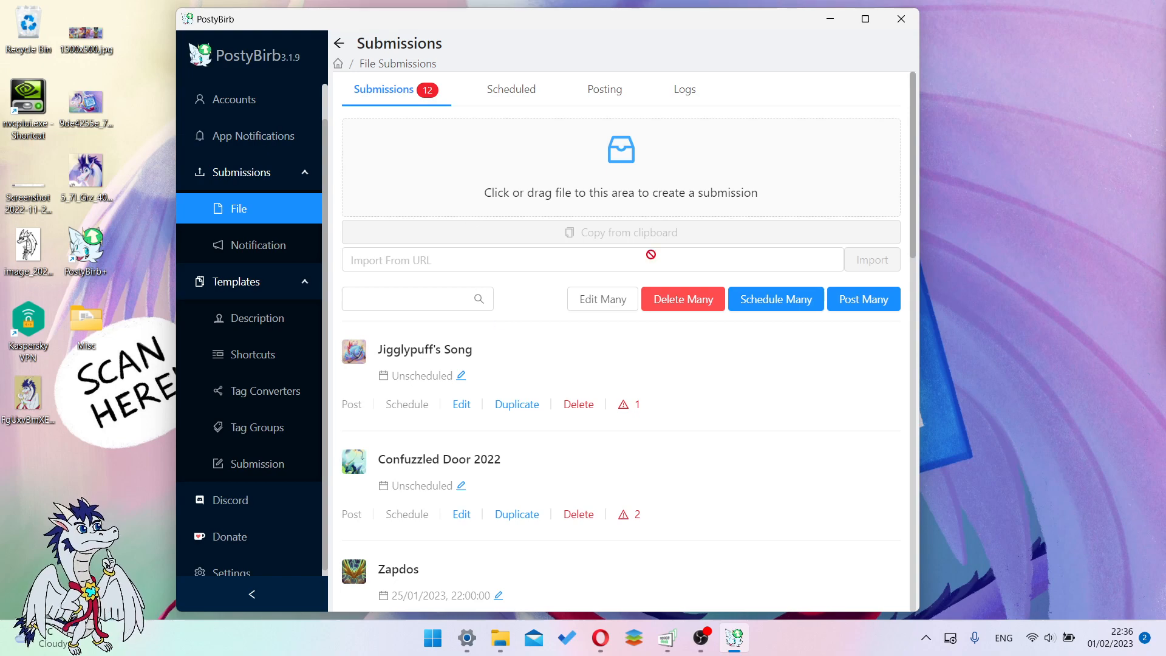
# Step: Create a new file submission by uploading the image Dragon_Mystery_Dungeon_.png
pyautogui.scroll(-10, 672, 247)
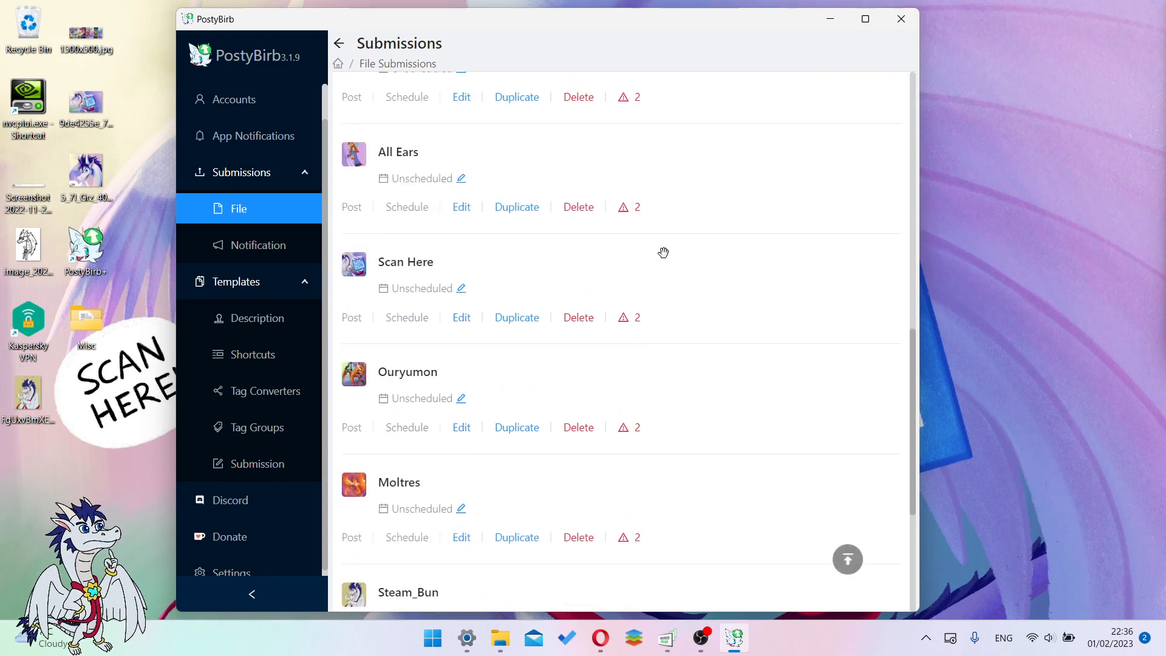
pyautogui.scroll(10, 664, 252)
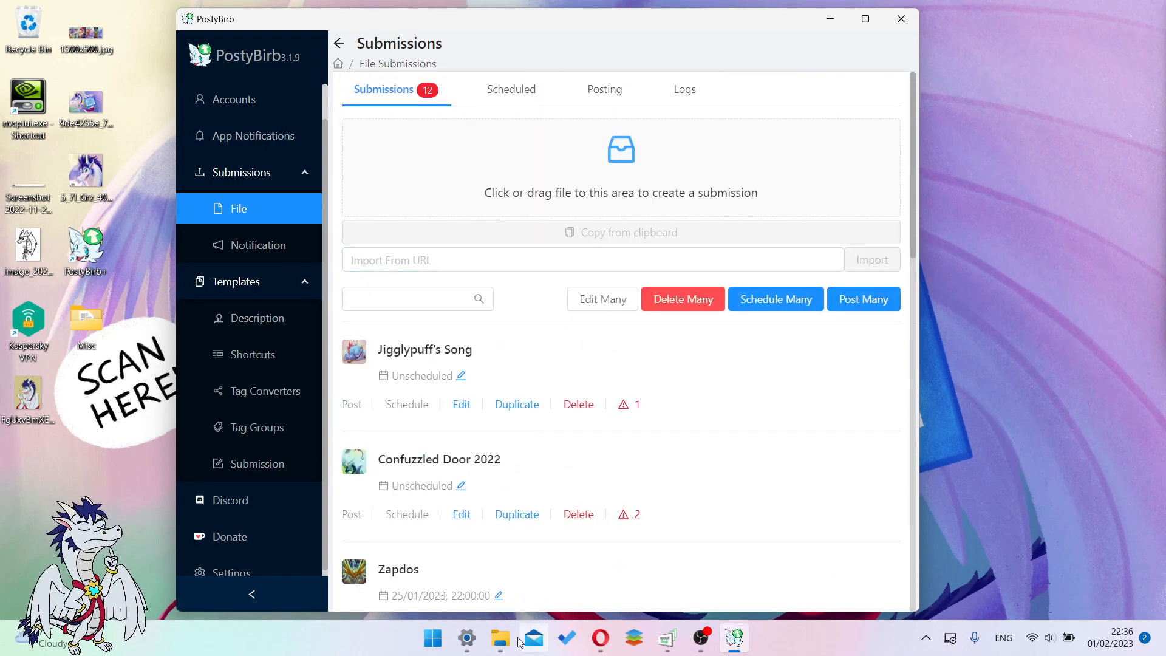
pyautogui.moveTo(508, 643)
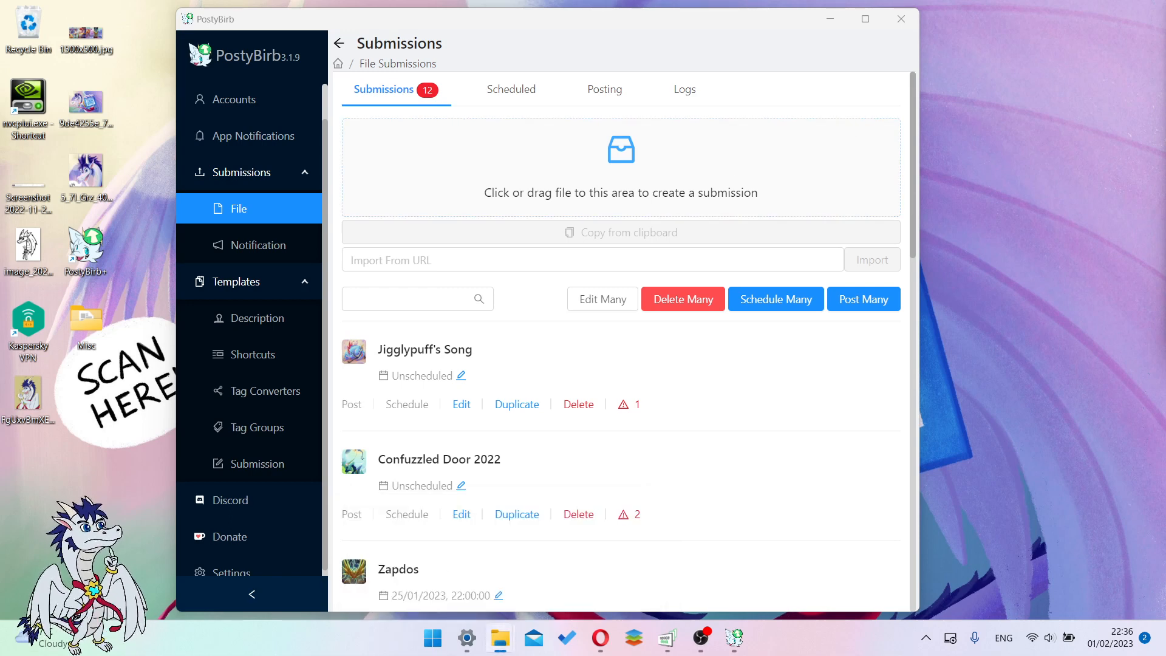
pyautogui.moveTo(1125, 245); pyautogui.dragTo(616, 188)
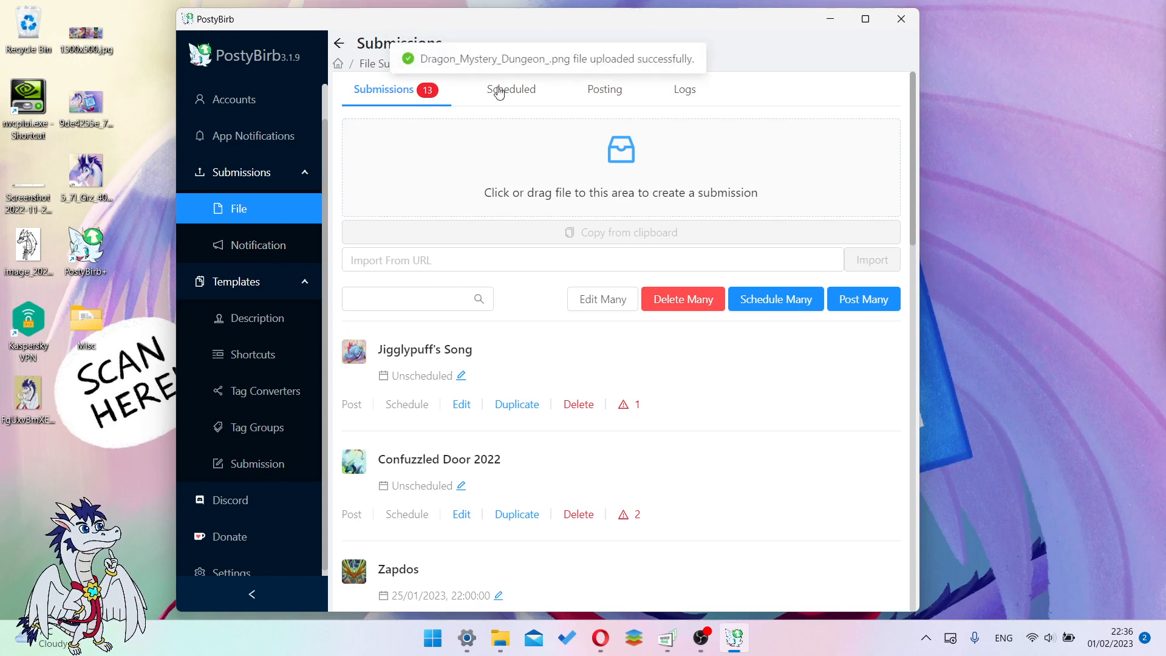
# Step: Open the Dragon_Mystery_Dungeon_ submission for editing and look through its form sections
pyautogui.scroll(-5, 566, 229)
pyautogui.scroll(-8, 566, 230)
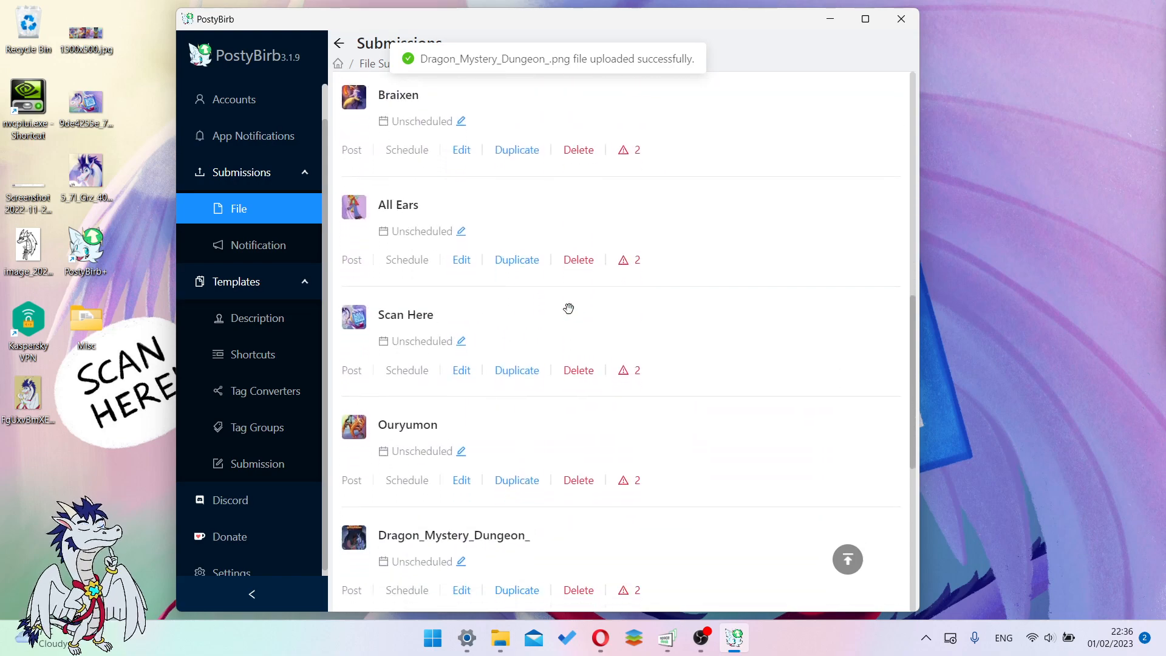
pyautogui.scroll(-3, 581, 294)
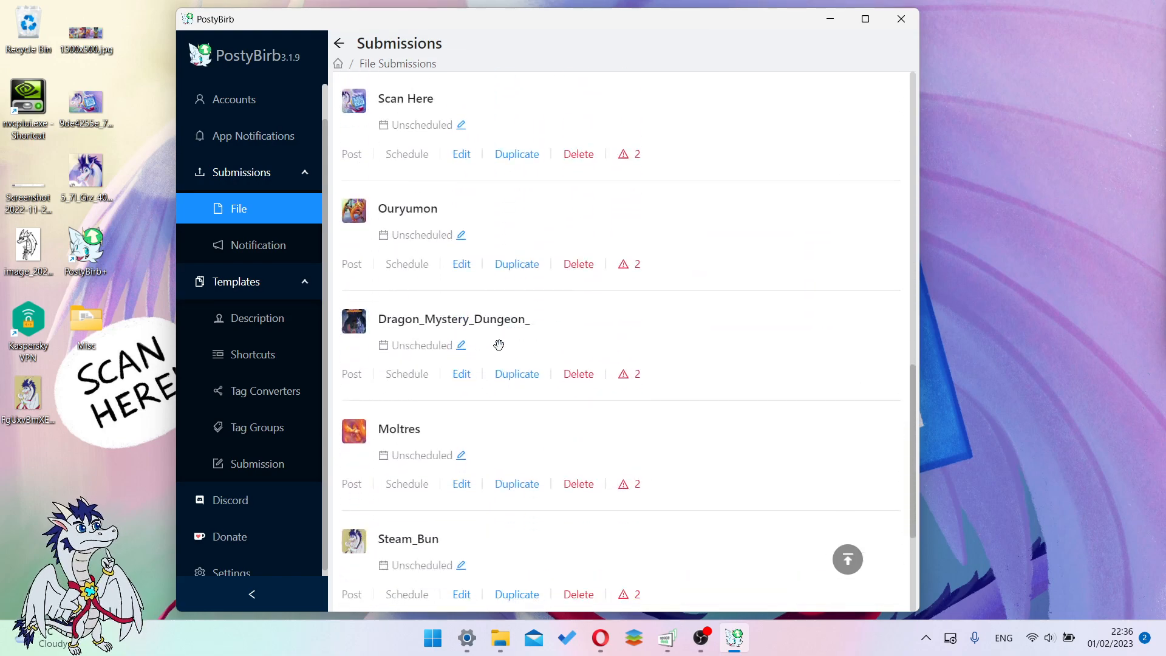
pyautogui.click(461, 374)
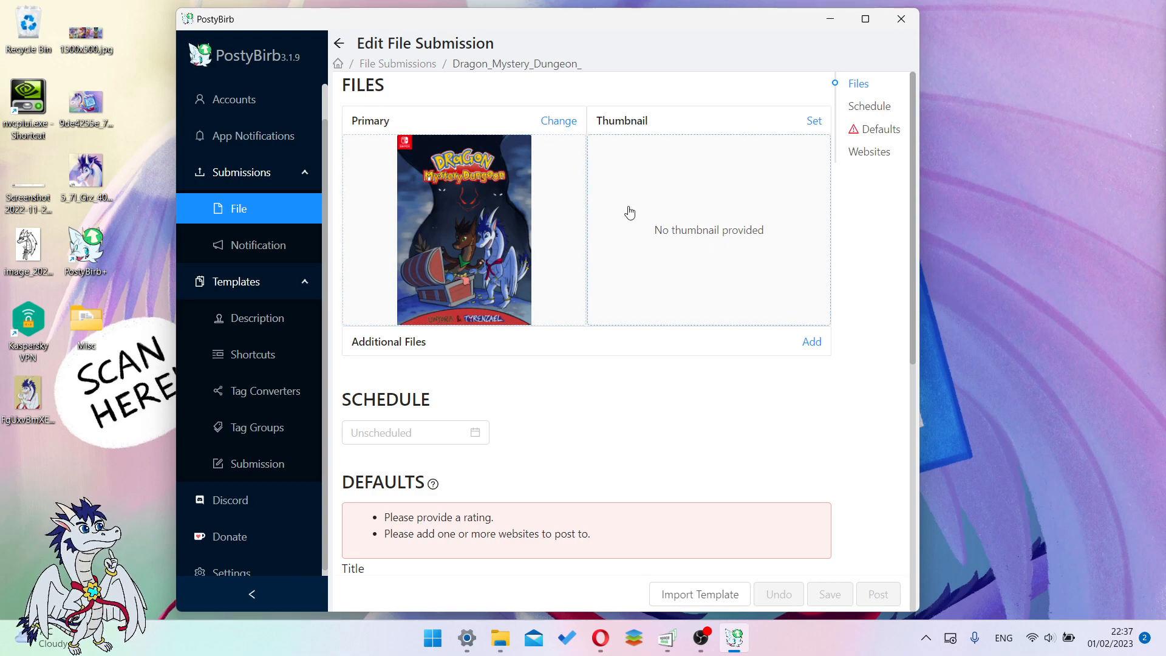
pyautogui.scroll(-7, 626, 243)
pyautogui.scroll(7, 659, 265)
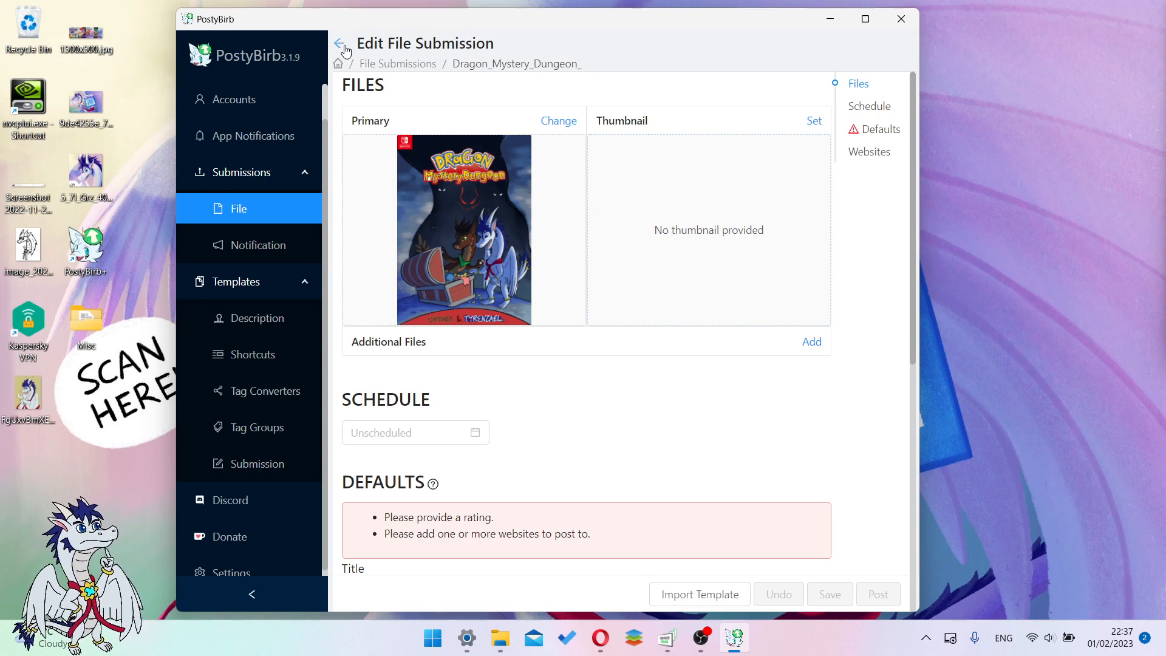
# Step: Return to the file submissions list and open the Zapdos submission for editing
pyautogui.click(341, 45)
pyautogui.scroll(-6, 565, 307)
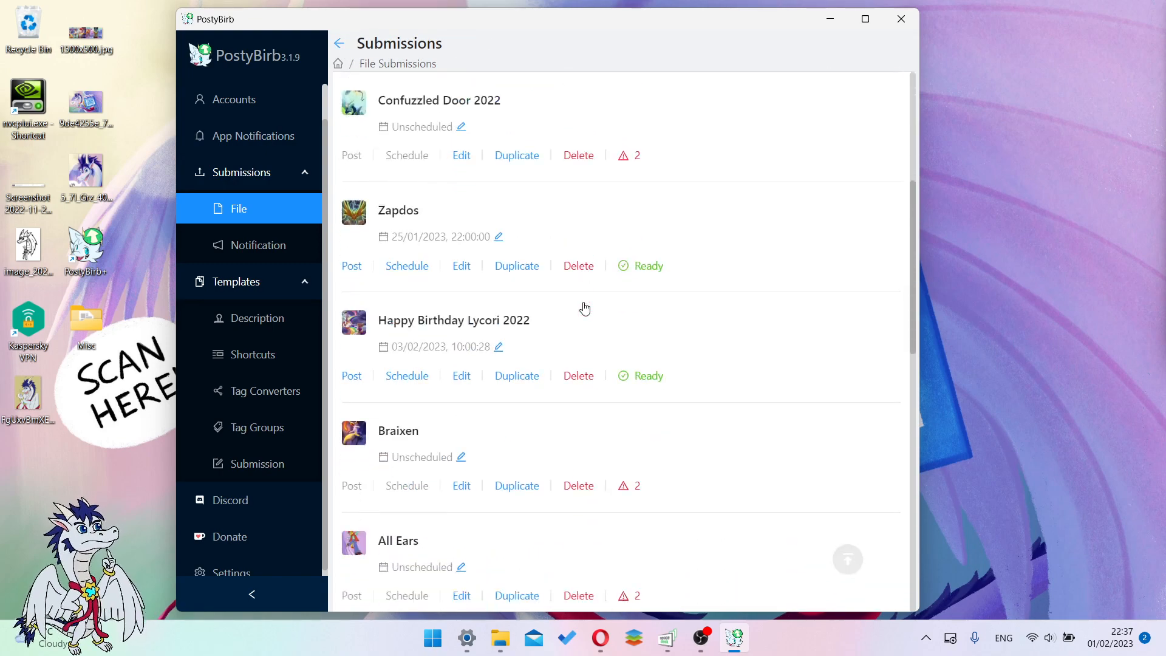
pyautogui.scroll(-5, 583, 304)
pyautogui.scroll(4, 580, 302)
pyautogui.scroll(3, 498, 267)
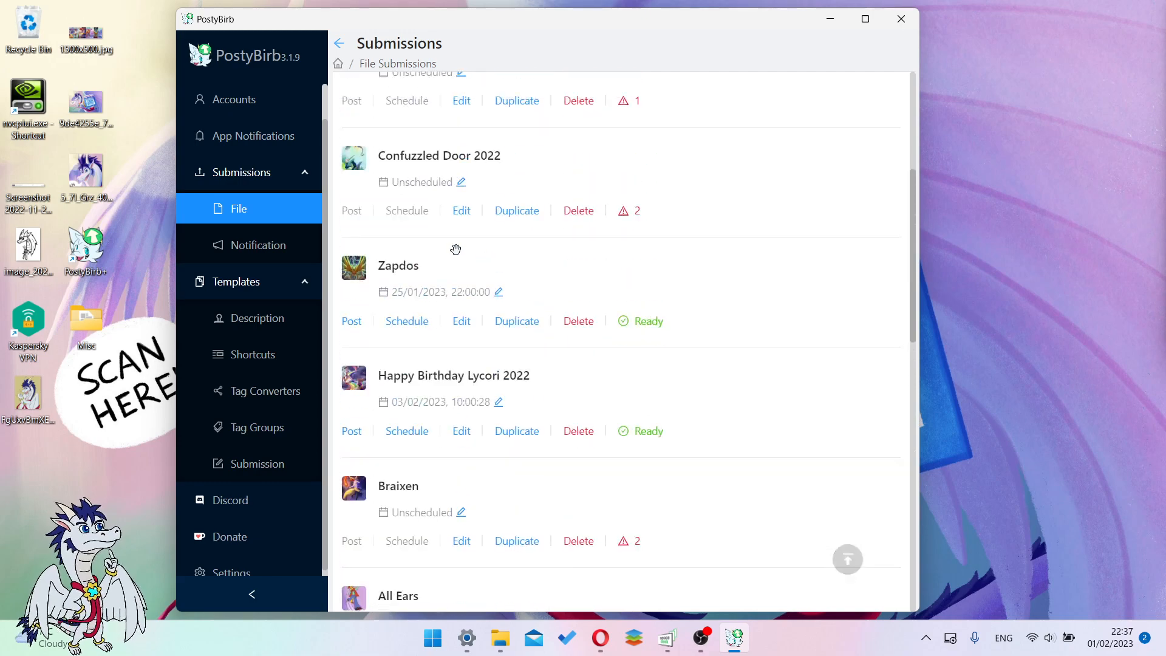
pyautogui.click(458, 324)
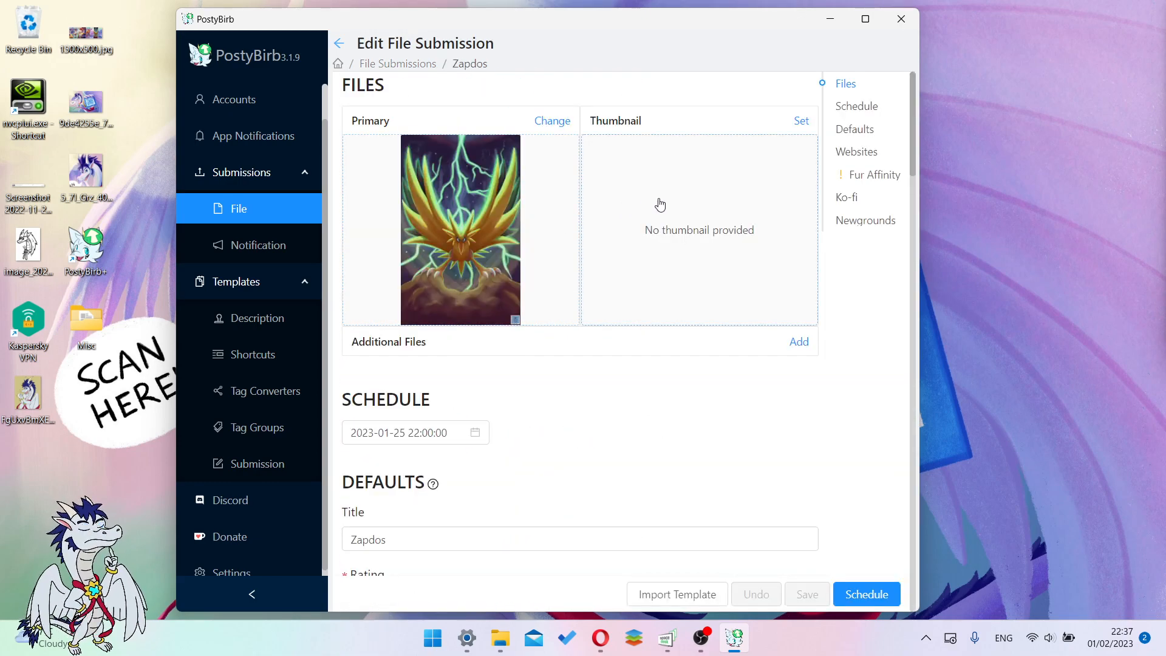
# Step: Set the Zapdos submission's schedule to the current date and time, and view the February 2023 calendar without choosing another date
pyautogui.scroll(-5, 674, 197)
pyautogui.scroll(5, 677, 200)
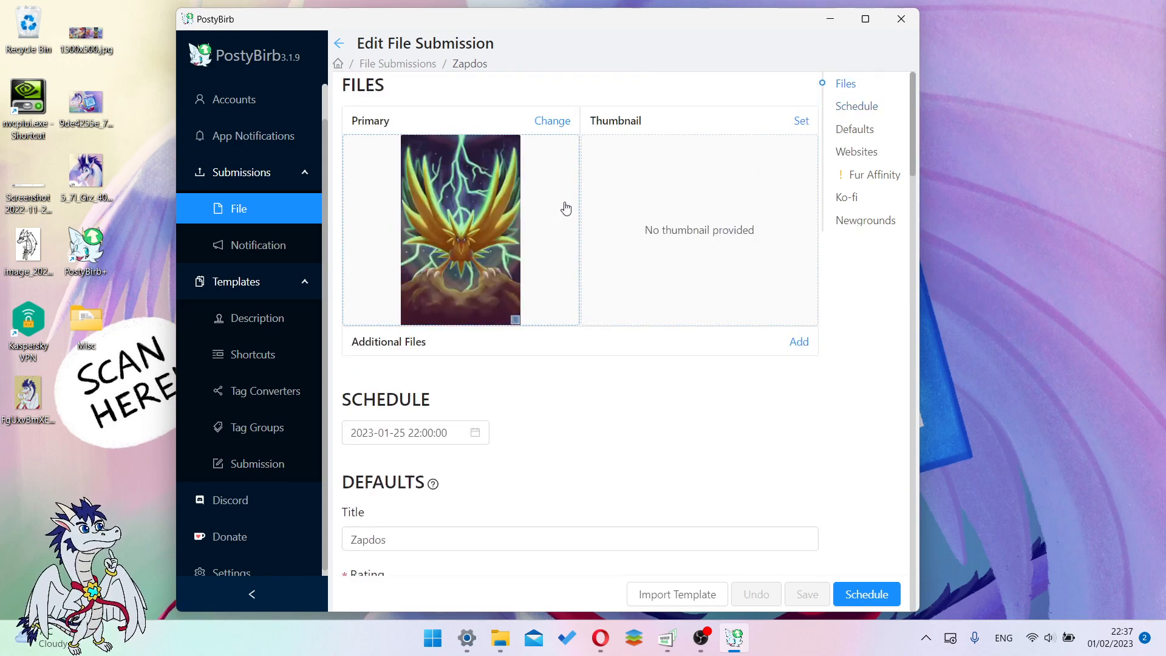
pyautogui.scroll(-1, 553, 322)
pyautogui.scroll(-4, 553, 322)
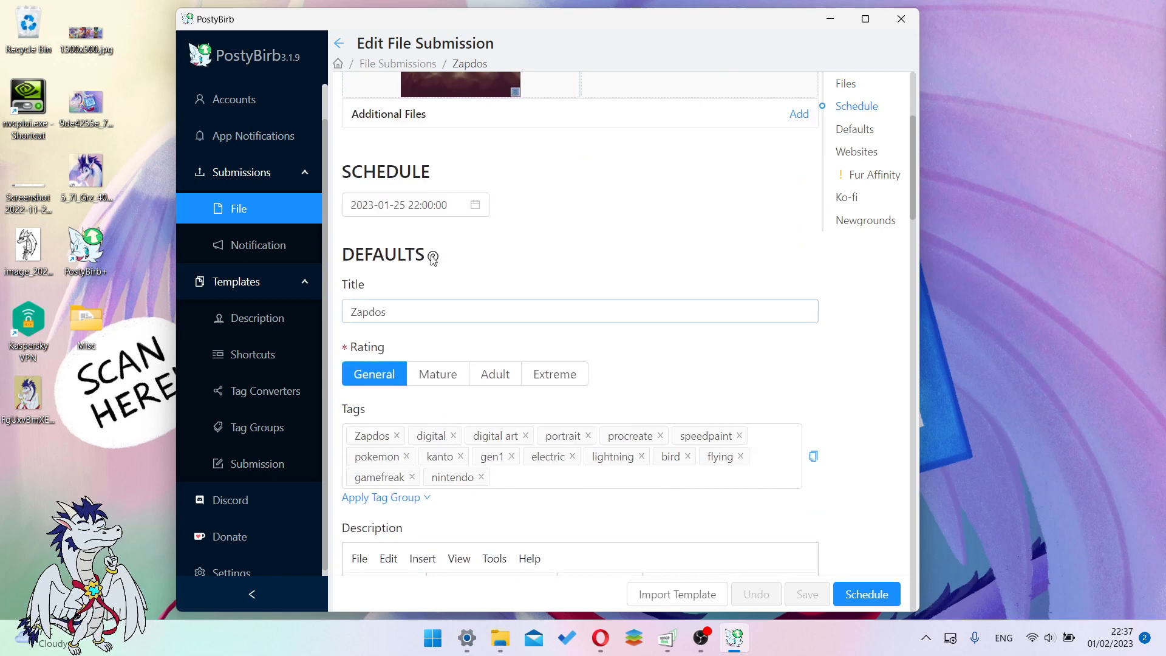
pyautogui.click(419, 204)
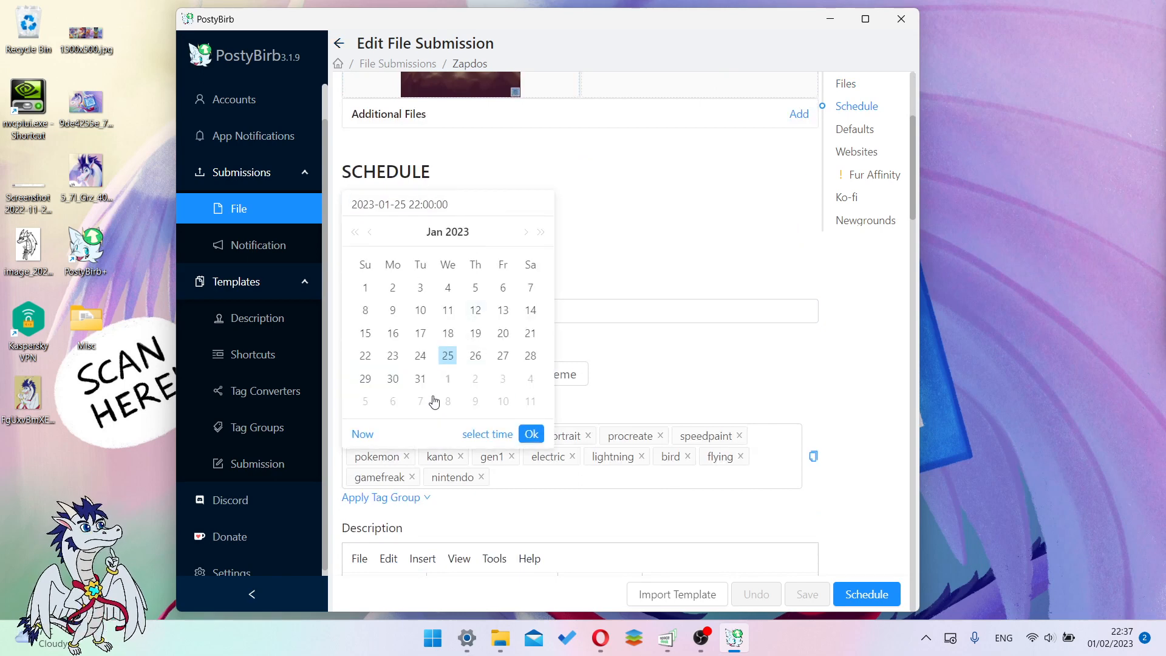
pyautogui.click(362, 434)
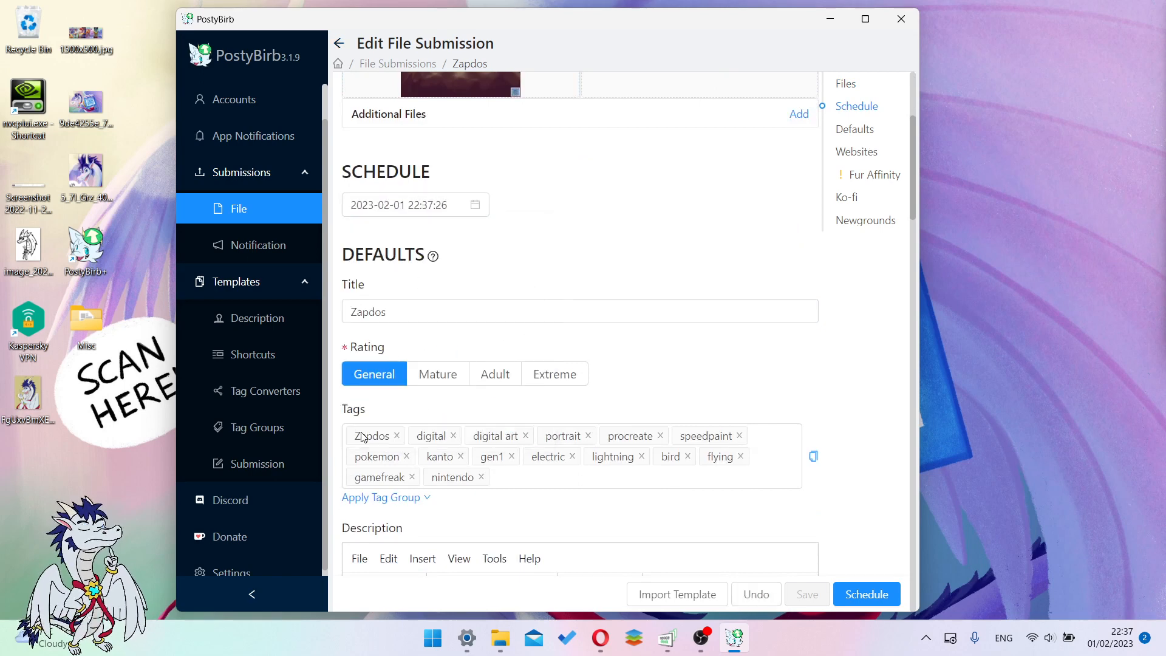
pyautogui.click(443, 205)
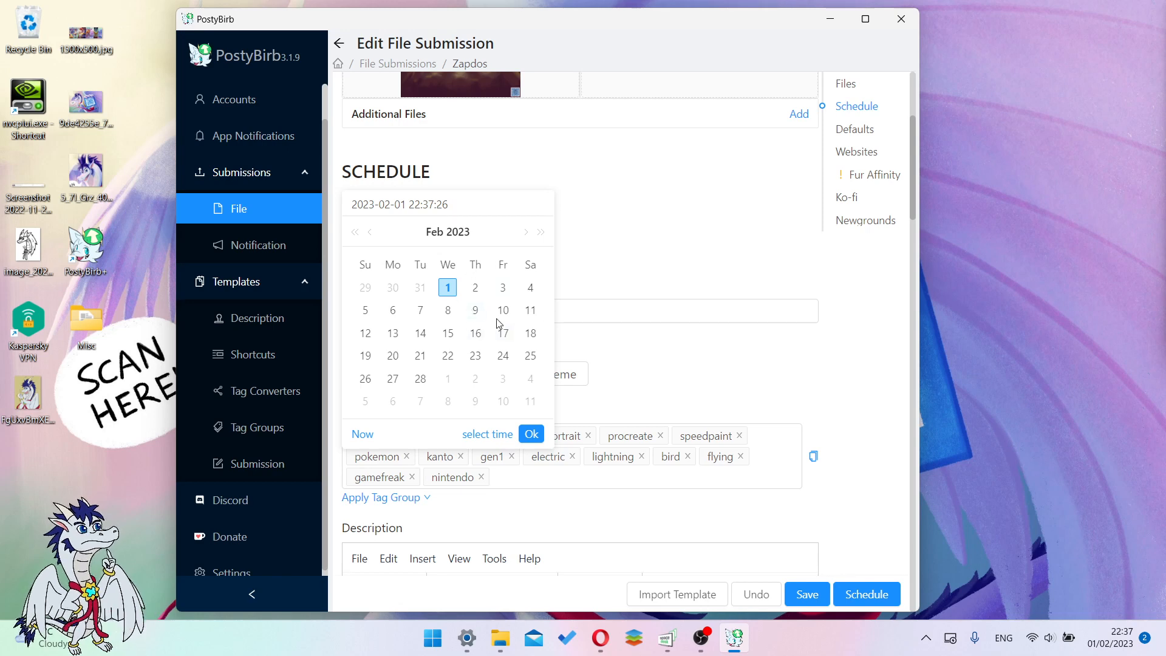
pyautogui.click(644, 231)
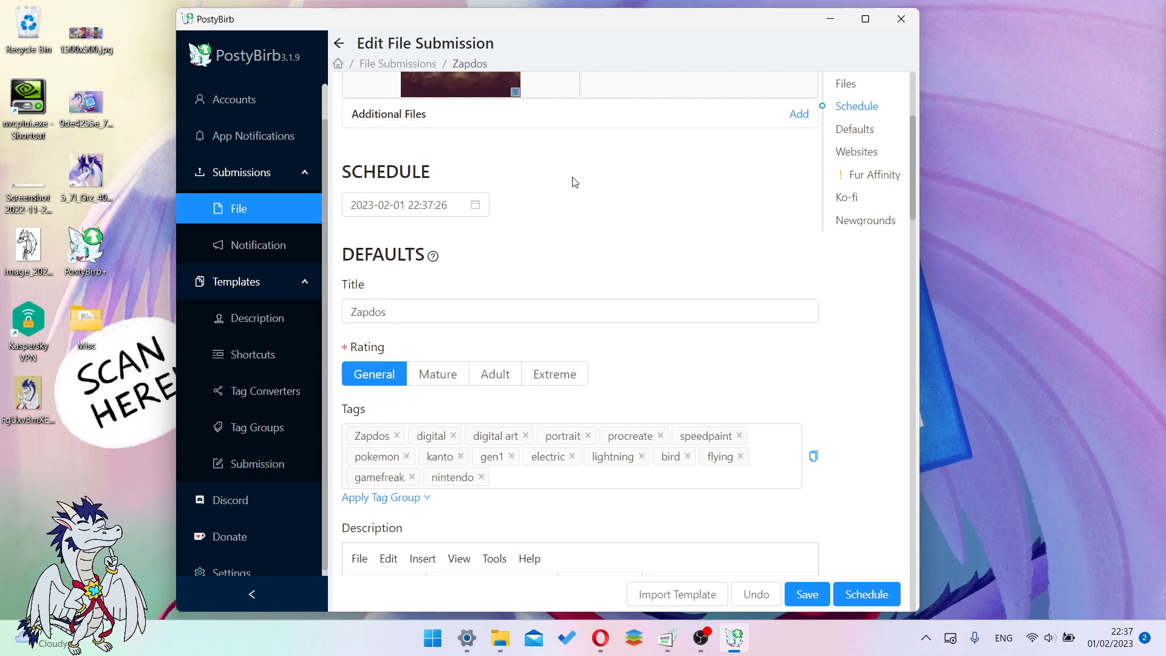
# Step: Look through the submission's default title, rating, tags and description, and the sections for its selected websites
pyautogui.scroll(-5, 574, 182)
pyautogui.scroll(4, 586, 260)
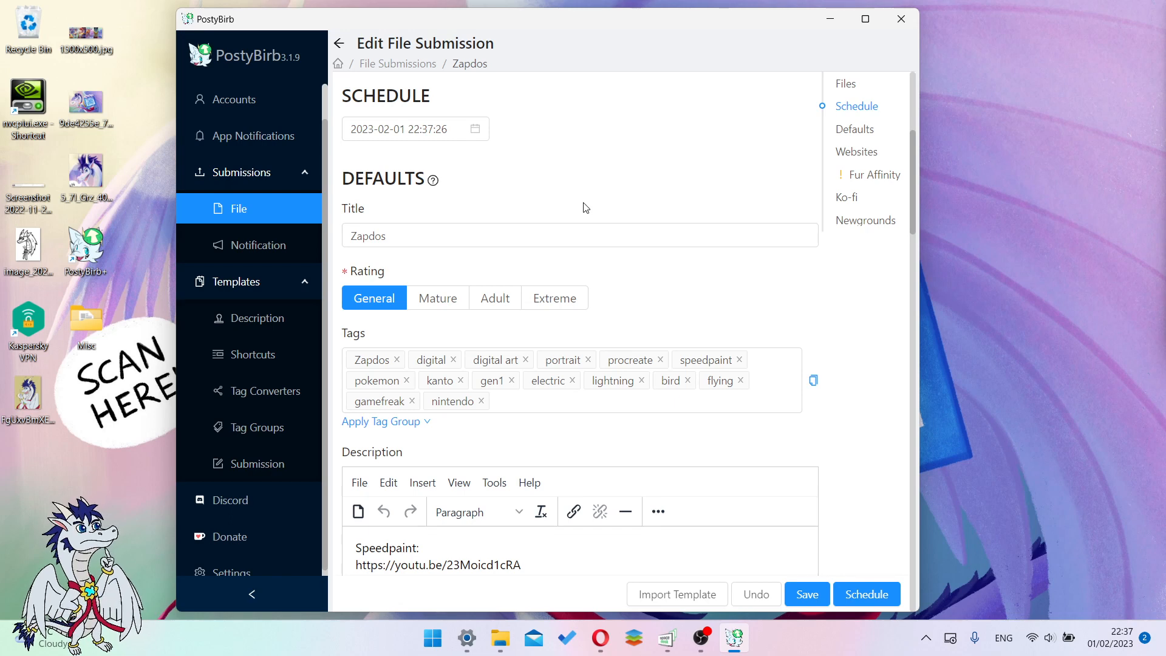
pyautogui.scroll(-3, 586, 207)
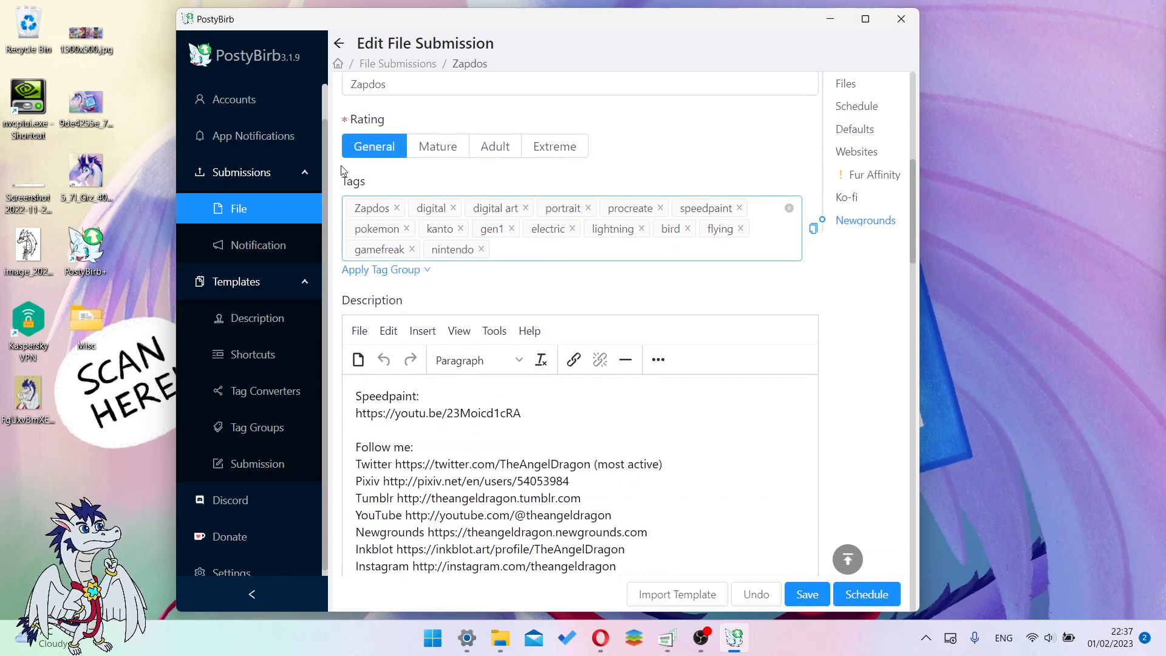
pyautogui.scroll(-6, 436, 351)
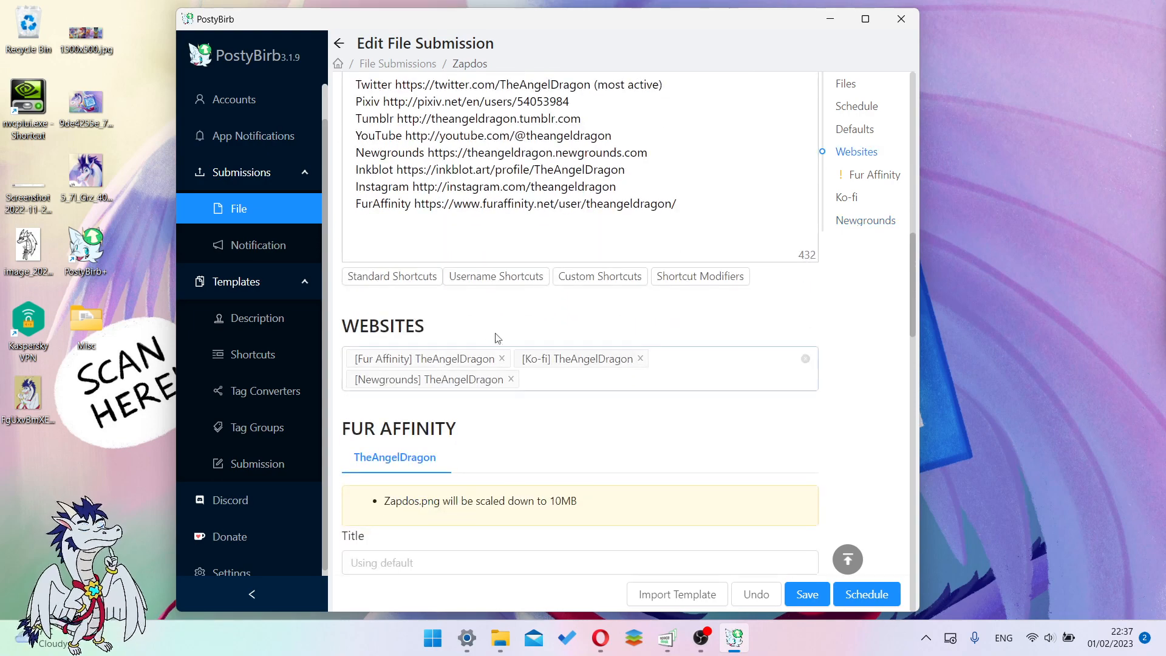
pyautogui.scroll(10, 498, 338)
pyautogui.scroll(-5, 565, 291)
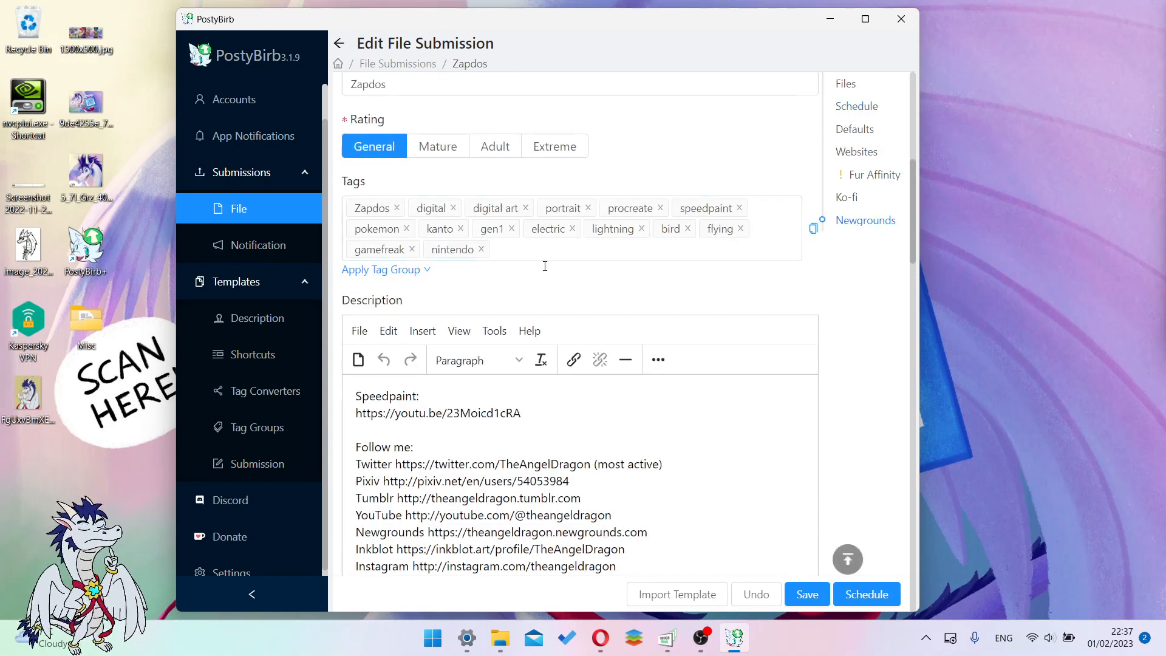
pyautogui.scroll(-5, 544, 267)
pyautogui.scroll(3, 534, 273)
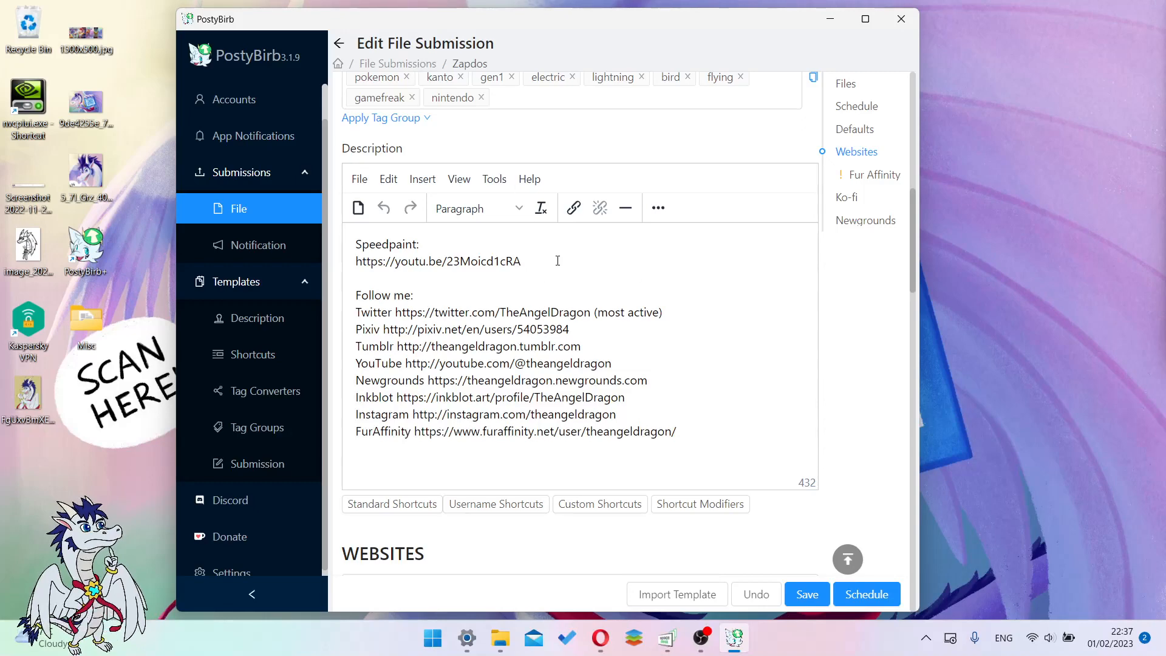
pyautogui.scroll(2, 564, 300)
pyautogui.scroll(-4, 547, 309)
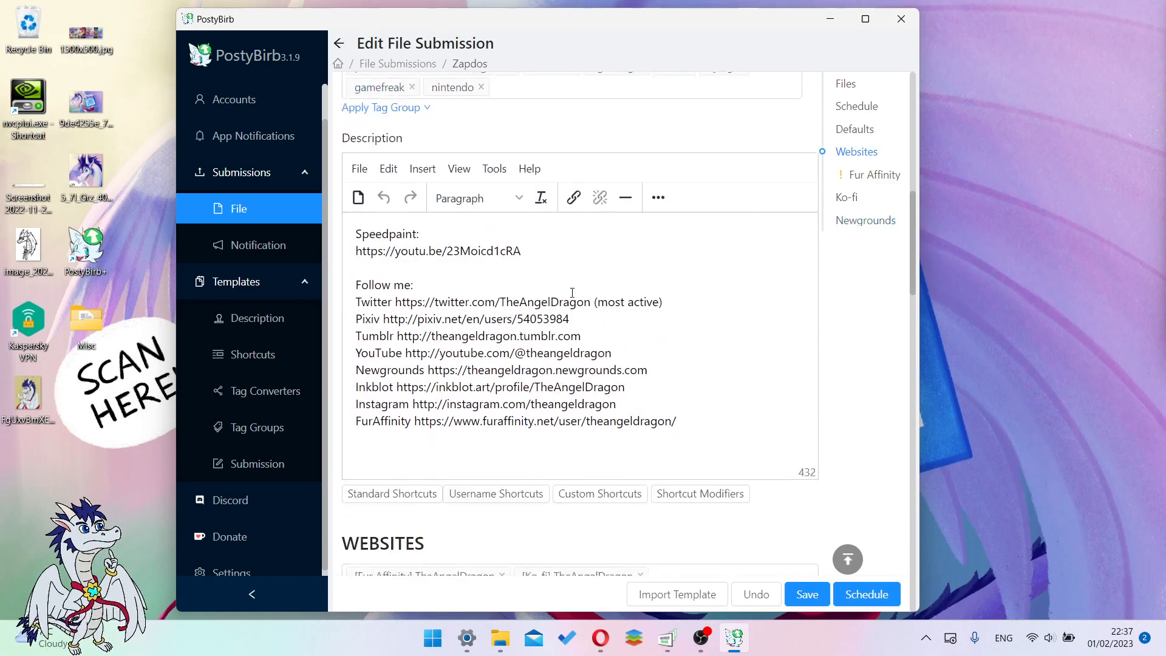
pyautogui.scroll(-12, 532, 347)
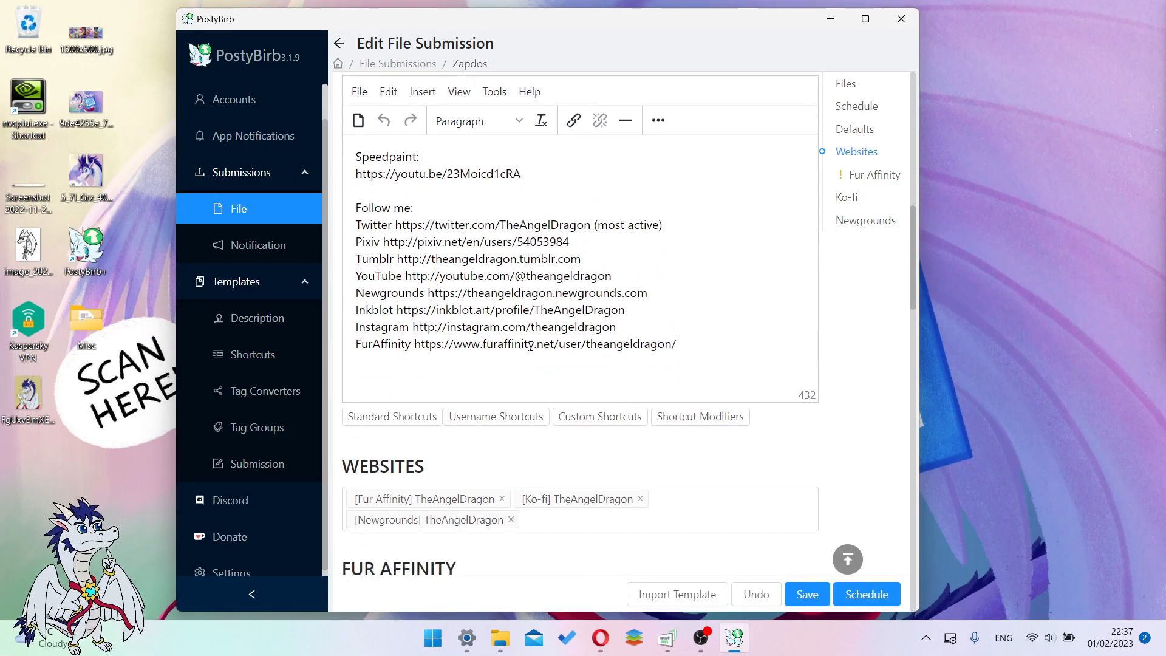
pyautogui.scroll(-10, 540, 343)
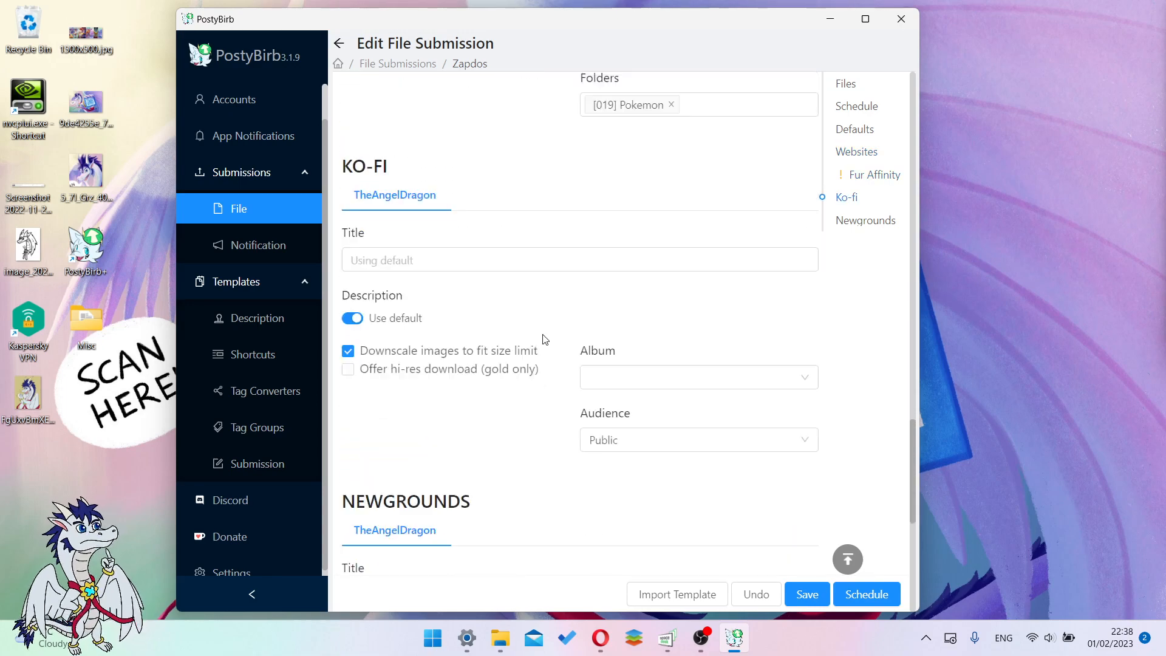
pyautogui.scroll(12, 544, 338)
pyautogui.scroll(8, 513, 339)
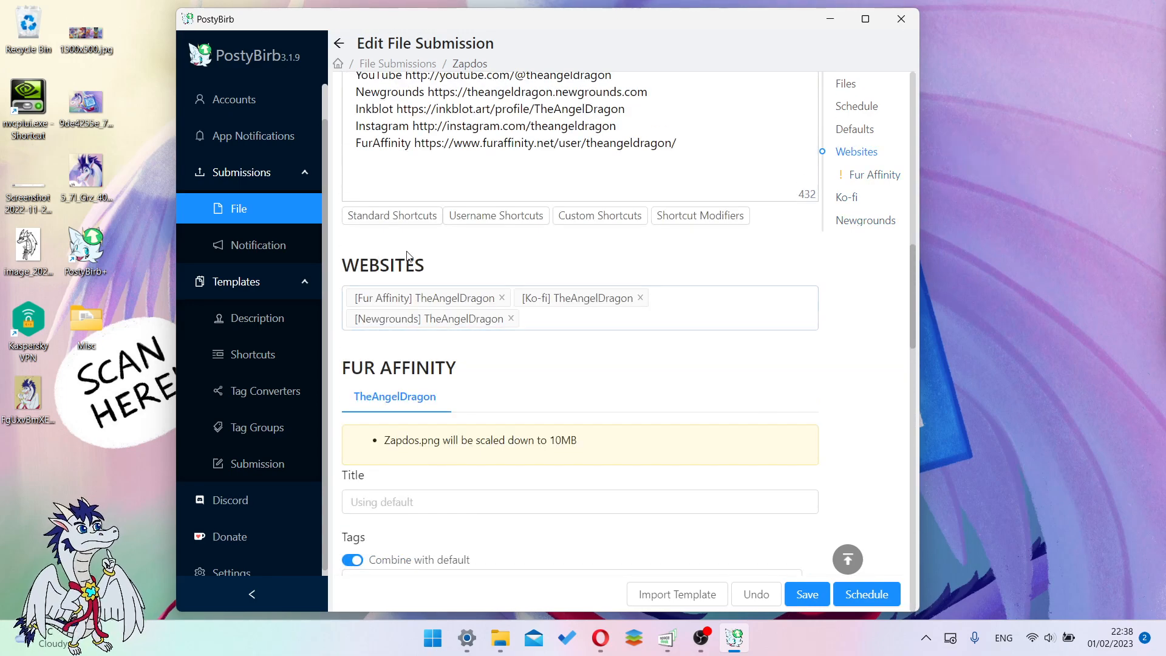
# Step: Add the Deviant Art account to the submission's websites
pyautogui.click(562, 322)
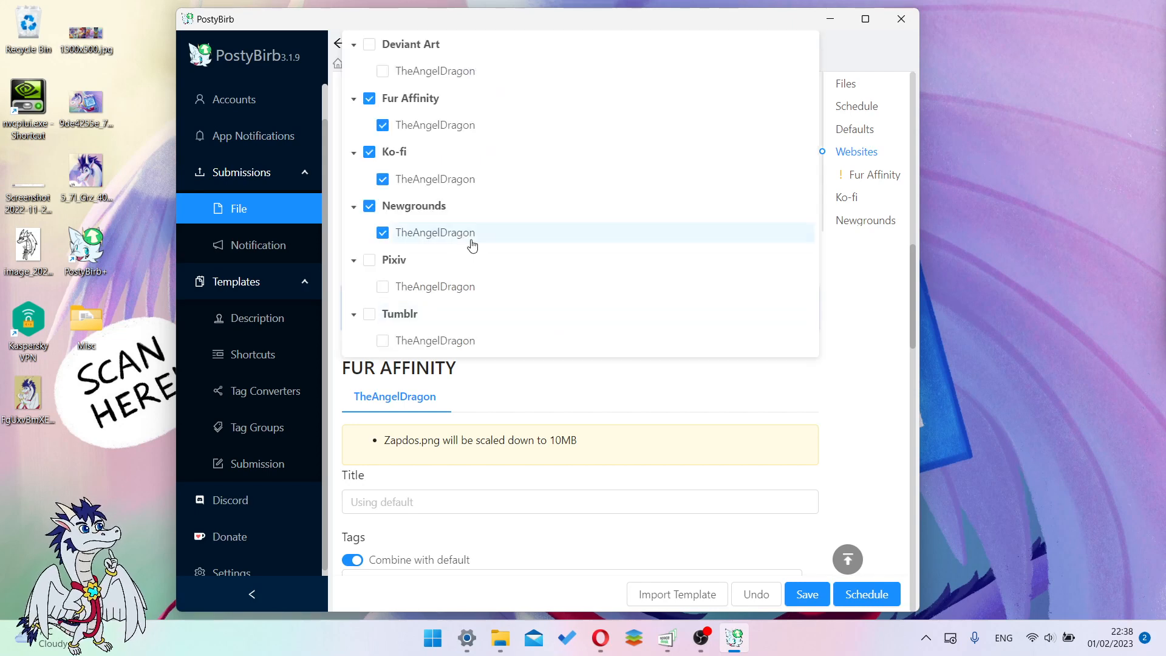
pyautogui.click(373, 51)
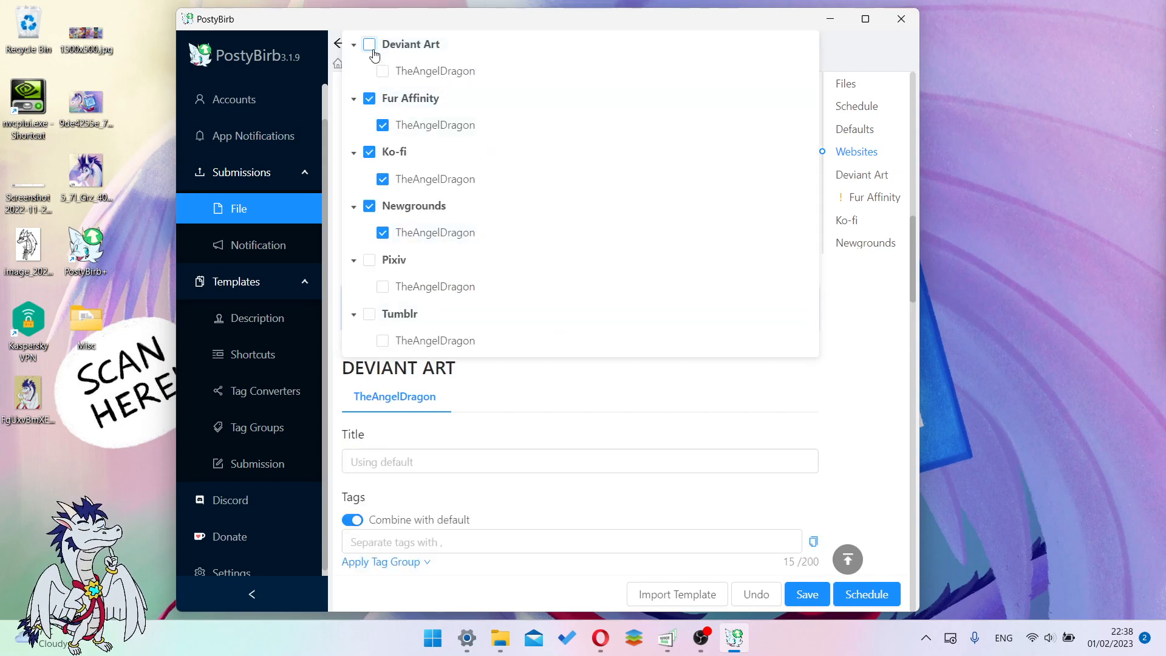
pyautogui.click(373, 51)
pyautogui.click(370, 49)
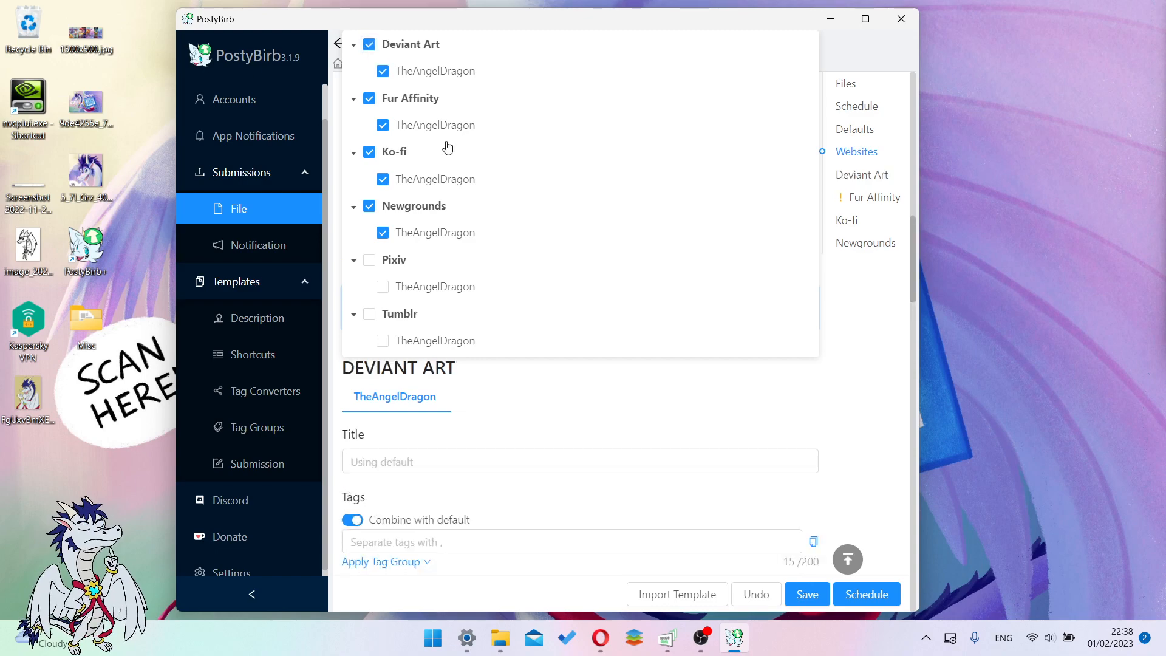
pyautogui.click(623, 413)
# Step: Assign the Deviant Art folders Z - ArtFight 2021 and Me, and view the Mature Content options
pyautogui.scroll(-3, 604, 419)
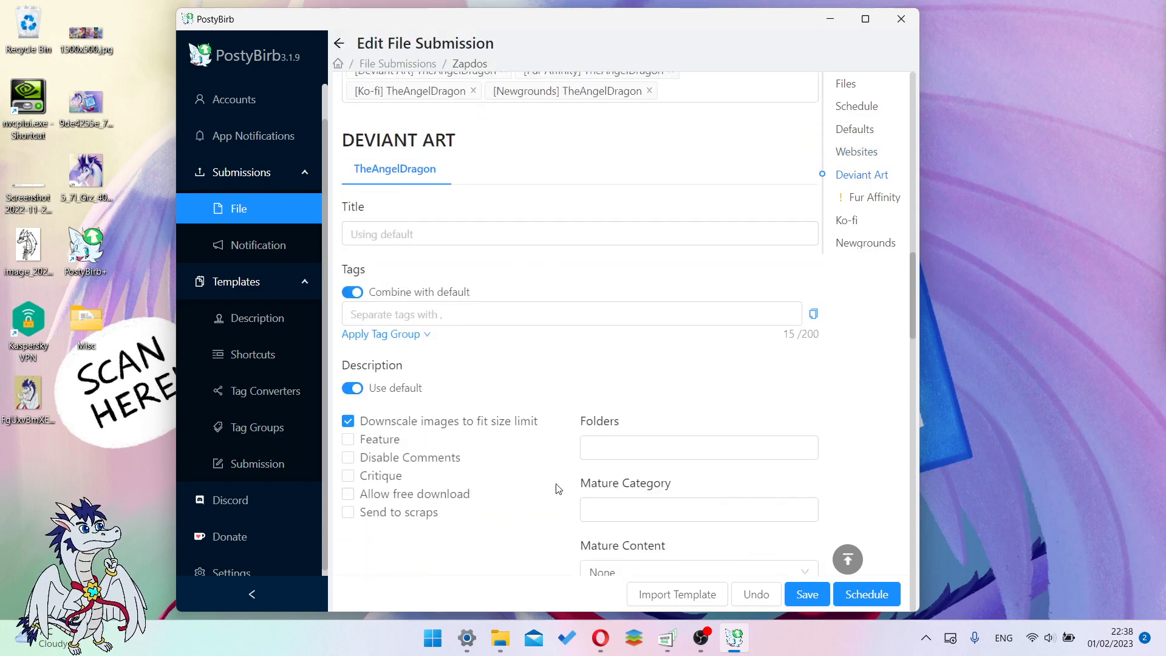
pyautogui.scroll(-2, 558, 489)
pyautogui.click(627, 291)
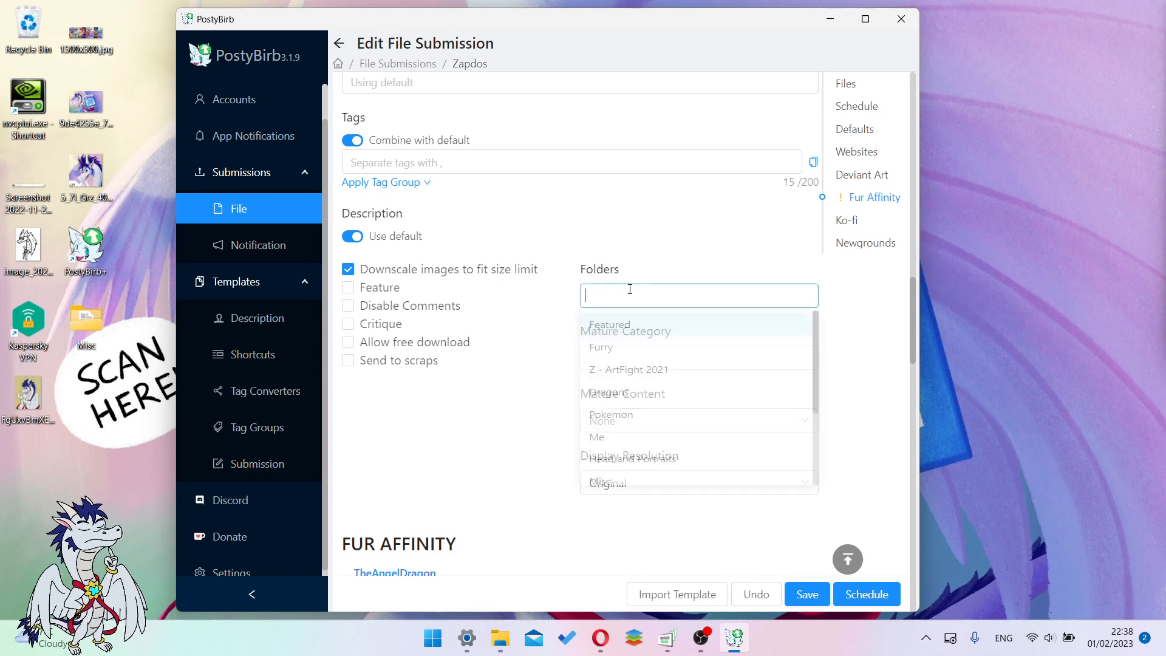
pyautogui.click(629, 374)
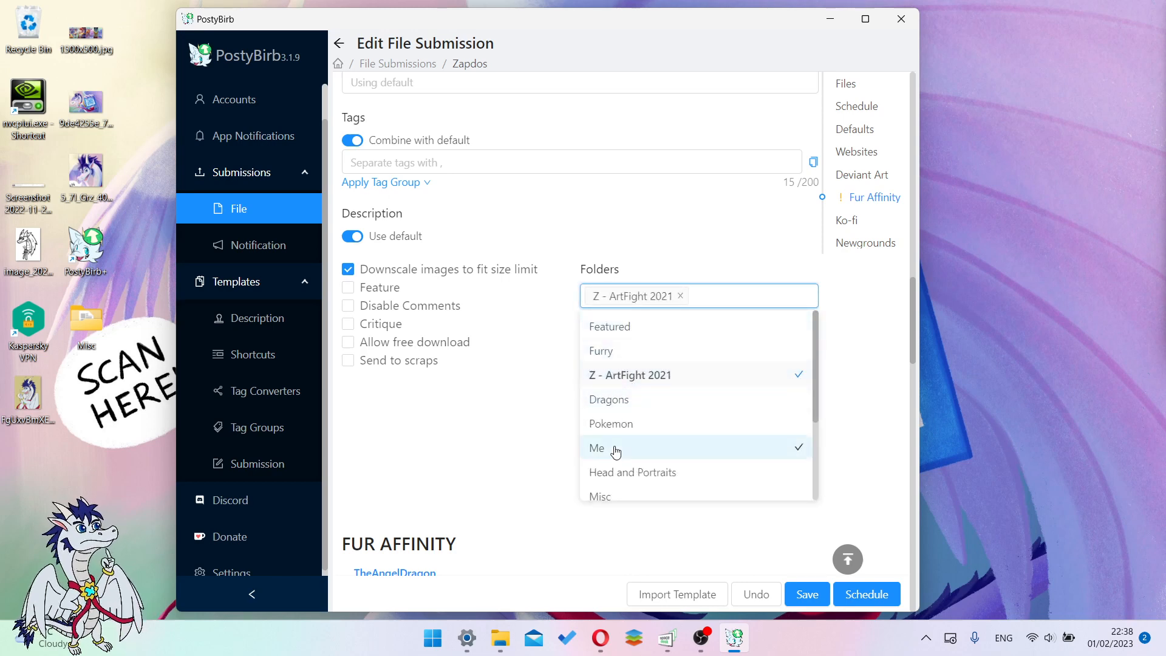
pyautogui.click(533, 432)
pyautogui.click(612, 420)
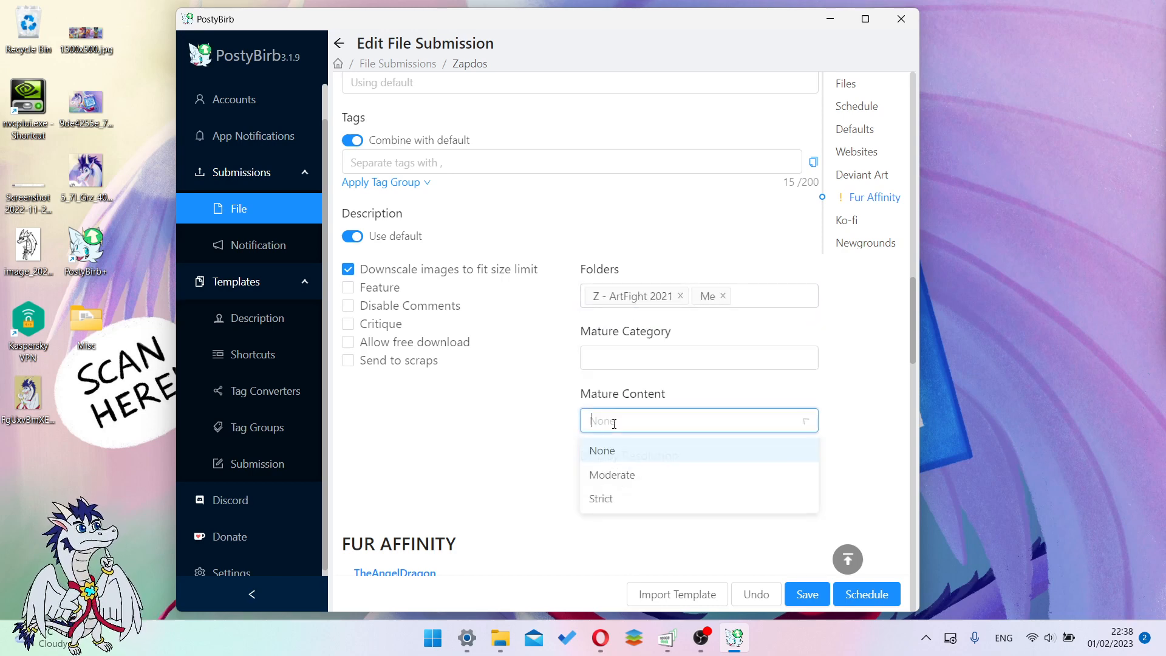
pyautogui.click(526, 440)
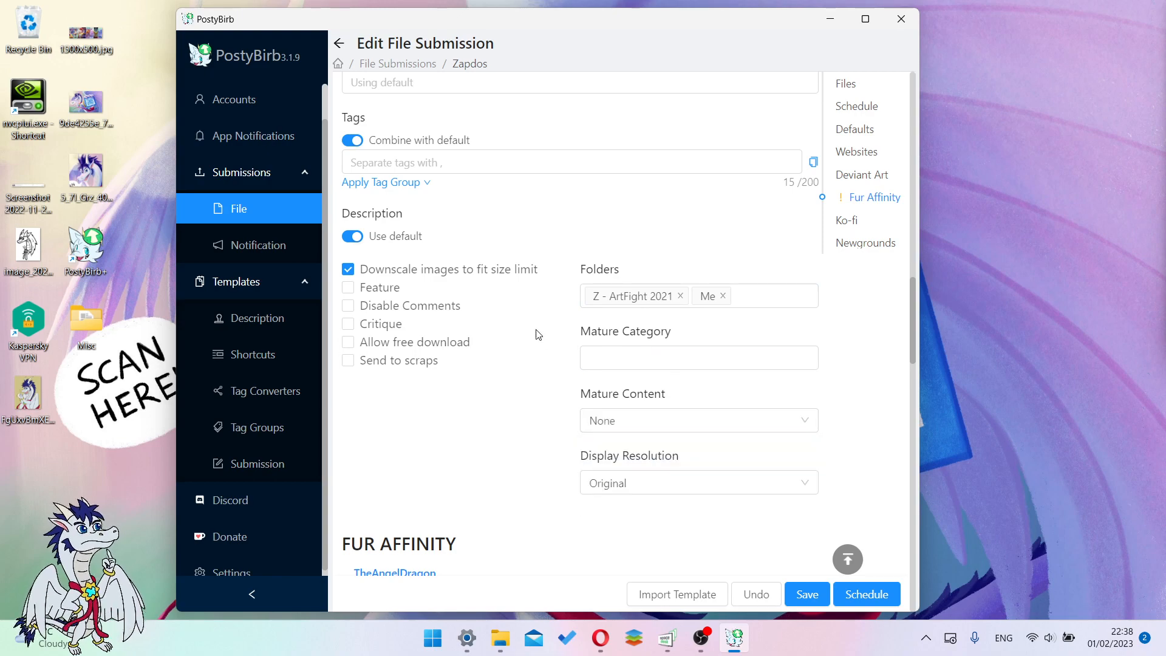
# Step: Check the Deviant Art tags field and remove the Deviant Art account from the submission's websites
pyautogui.scroll(3, 529, 340)
pyautogui.click(475, 325)
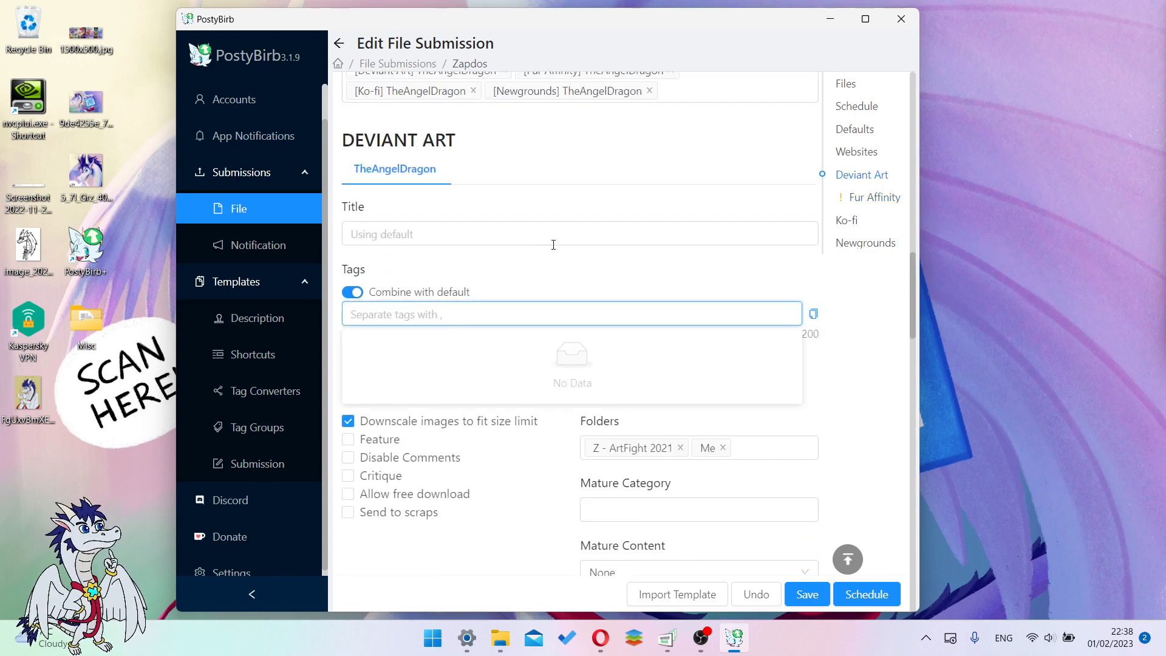
pyautogui.click(593, 195)
pyautogui.scroll(4, 619, 267)
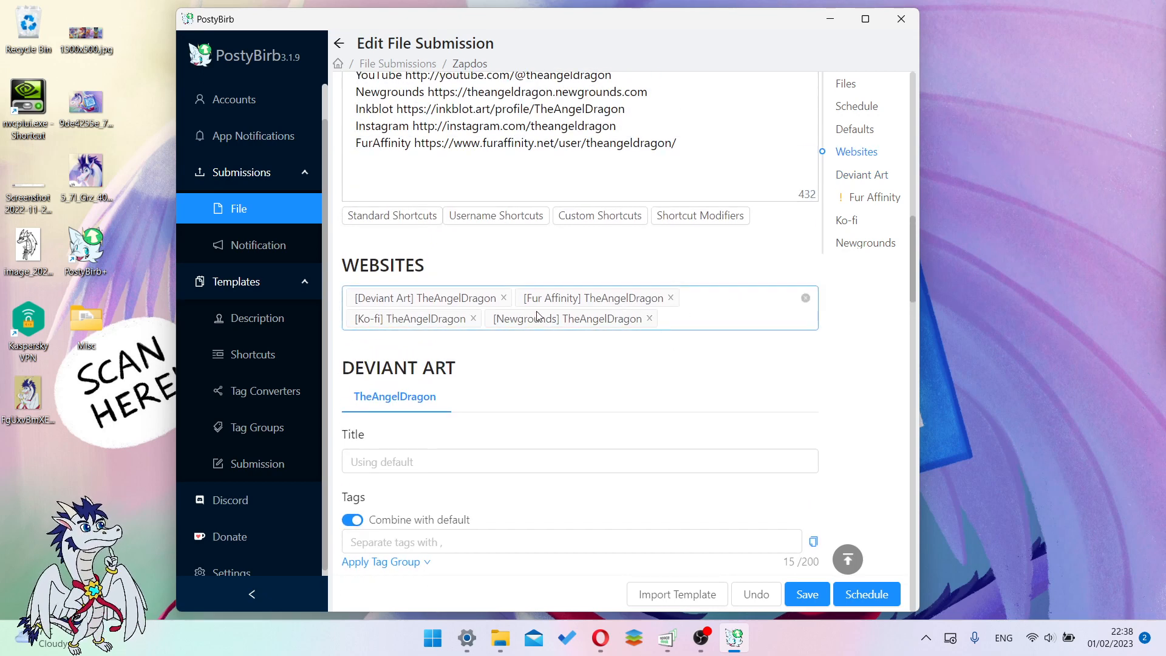
pyautogui.click(503, 298)
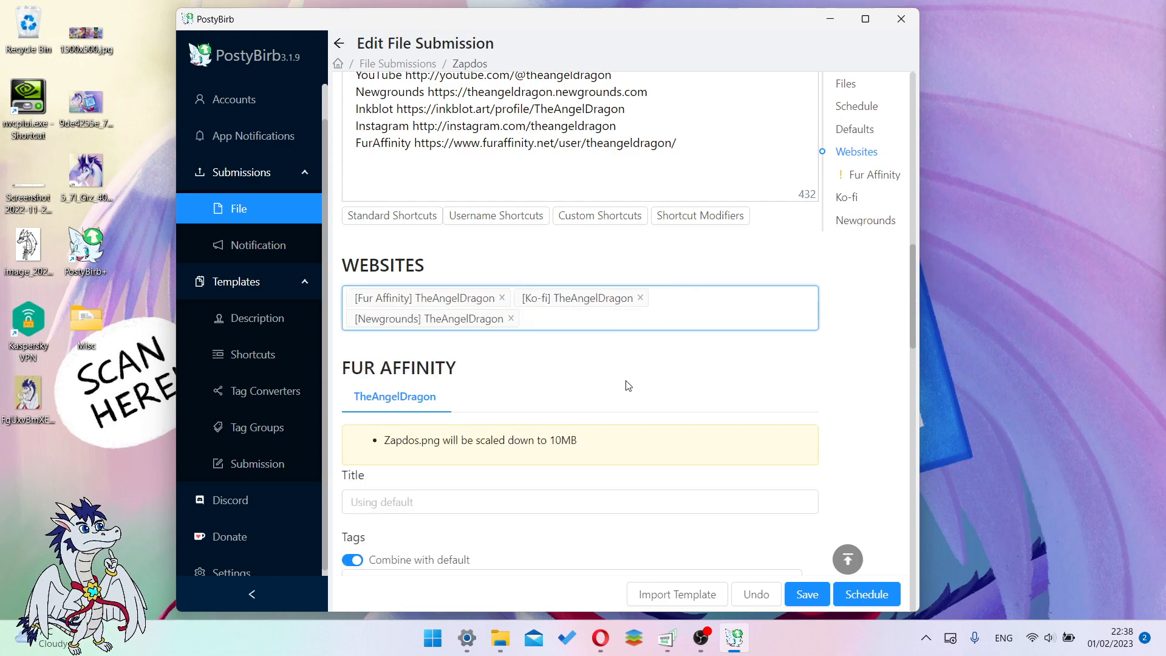
# Step: Examine the Ko-fi and Newgrounds posting options, including the available Ko-fi albums
pyautogui.scroll(-7, 625, 385)
pyautogui.scroll(-12, 627, 387)
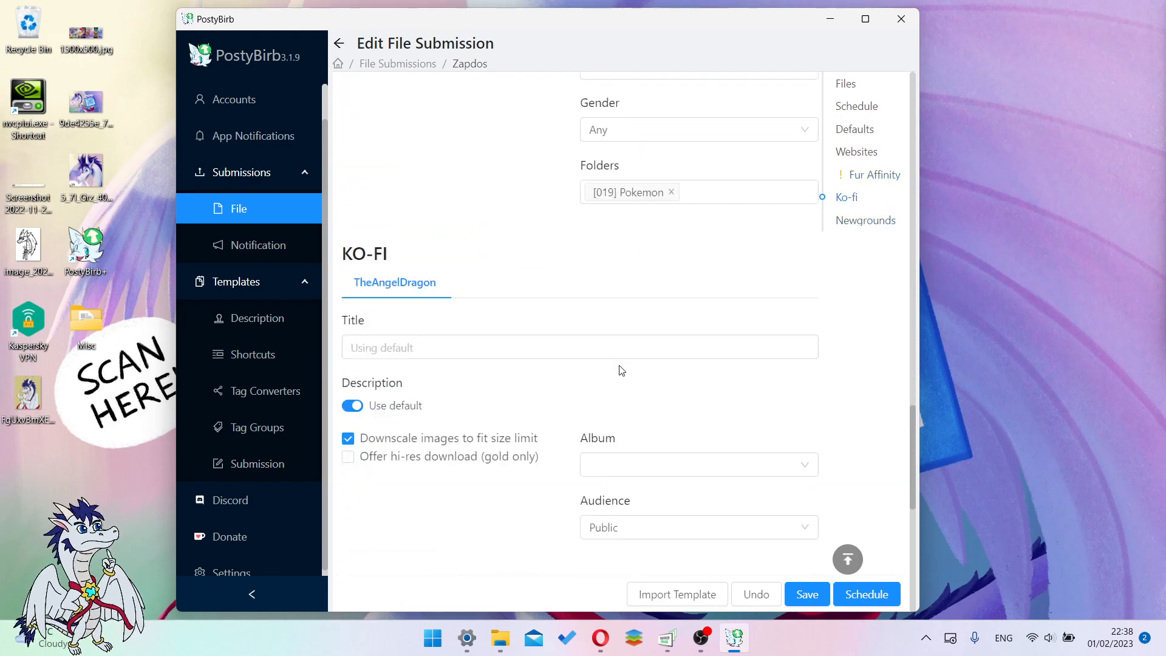
pyautogui.scroll(-3, 609, 358)
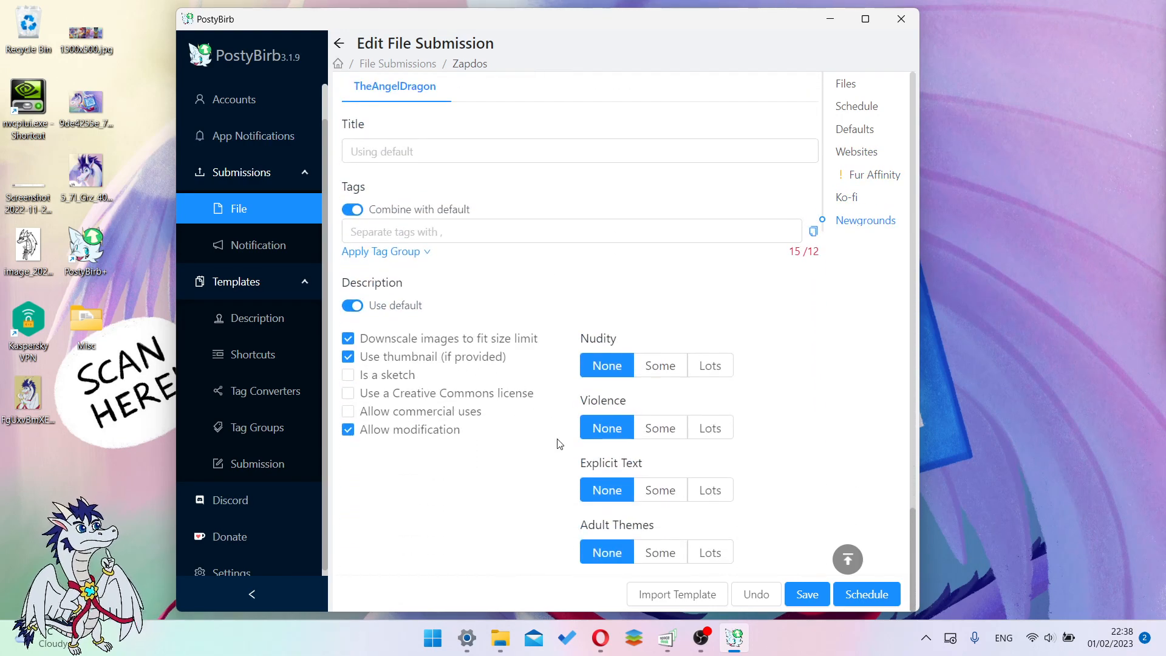
pyautogui.scroll(6, 649, 359)
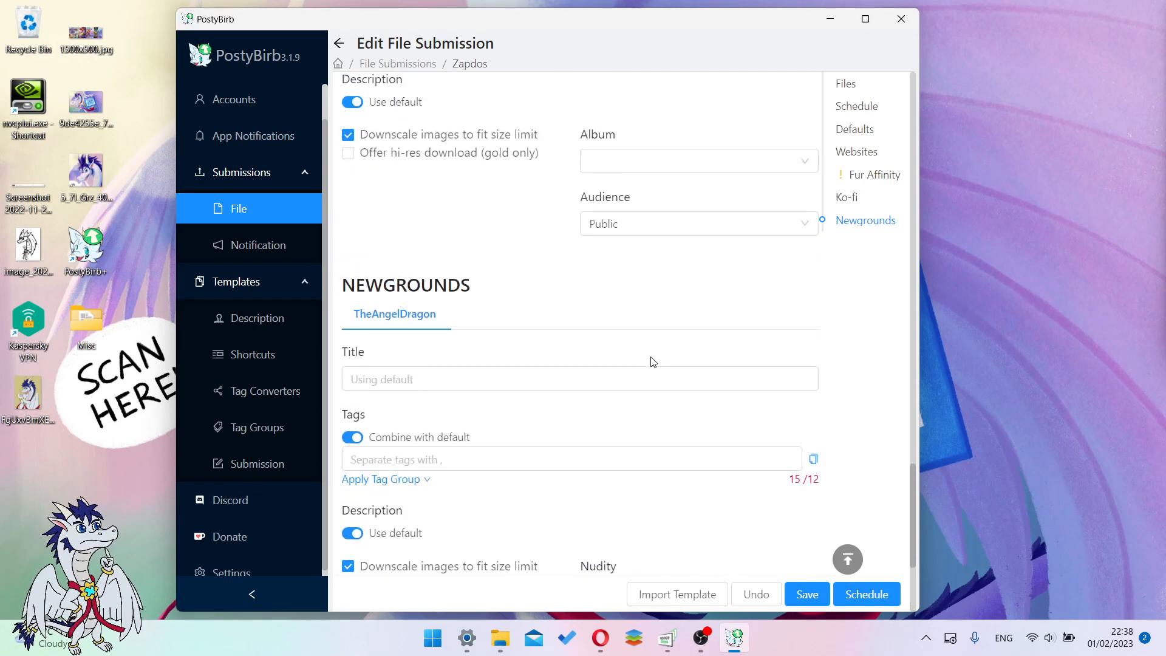
pyautogui.click(643, 321)
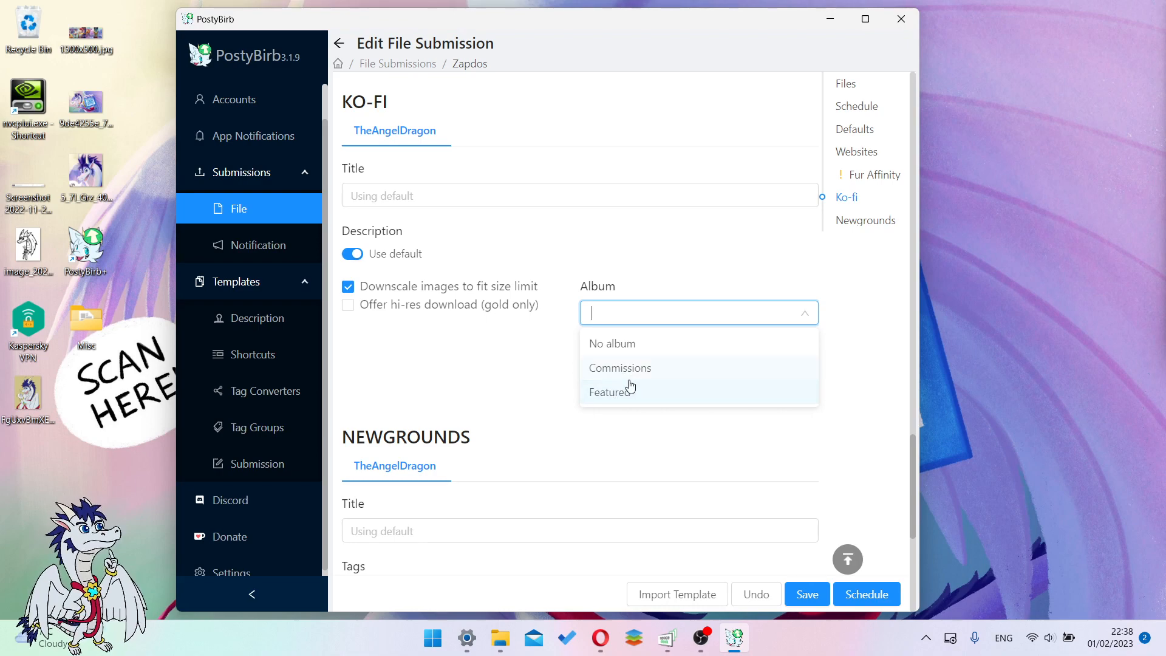
pyautogui.click(509, 388)
pyautogui.scroll(-5, 619, 413)
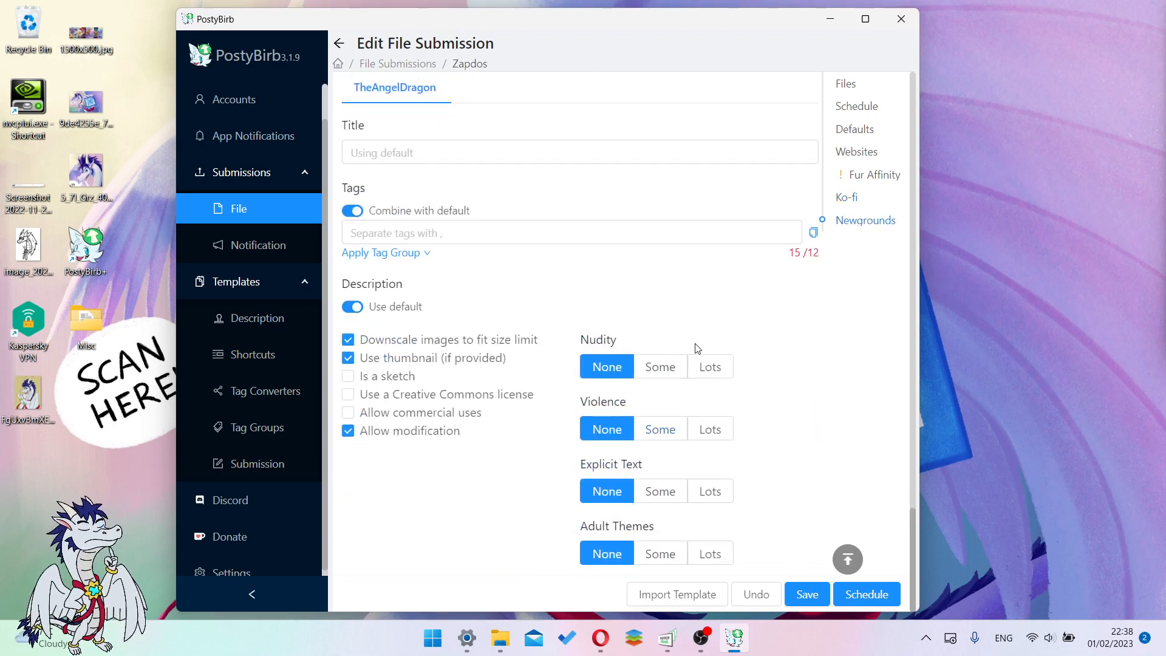
# Step: Examine the Fur Affinity posting options and browse its list of categories without choosing another one
pyautogui.scroll(8, 668, 358)
pyautogui.scroll(4, 640, 370)
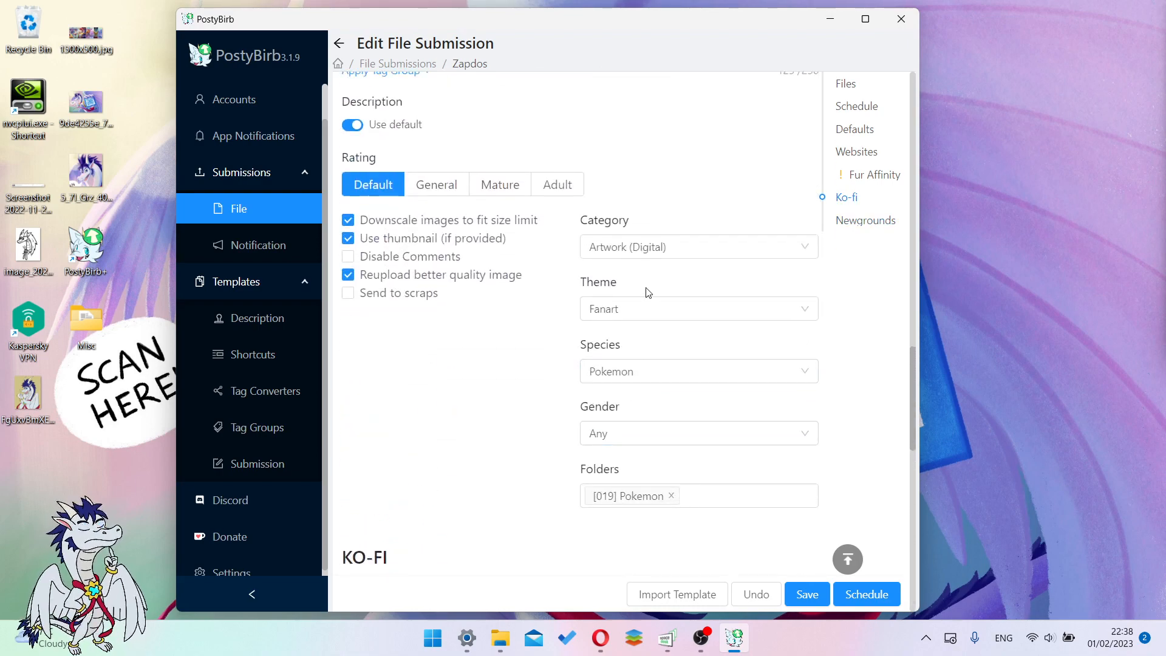
pyautogui.click(644, 255)
pyautogui.scroll(-10, 648, 344)
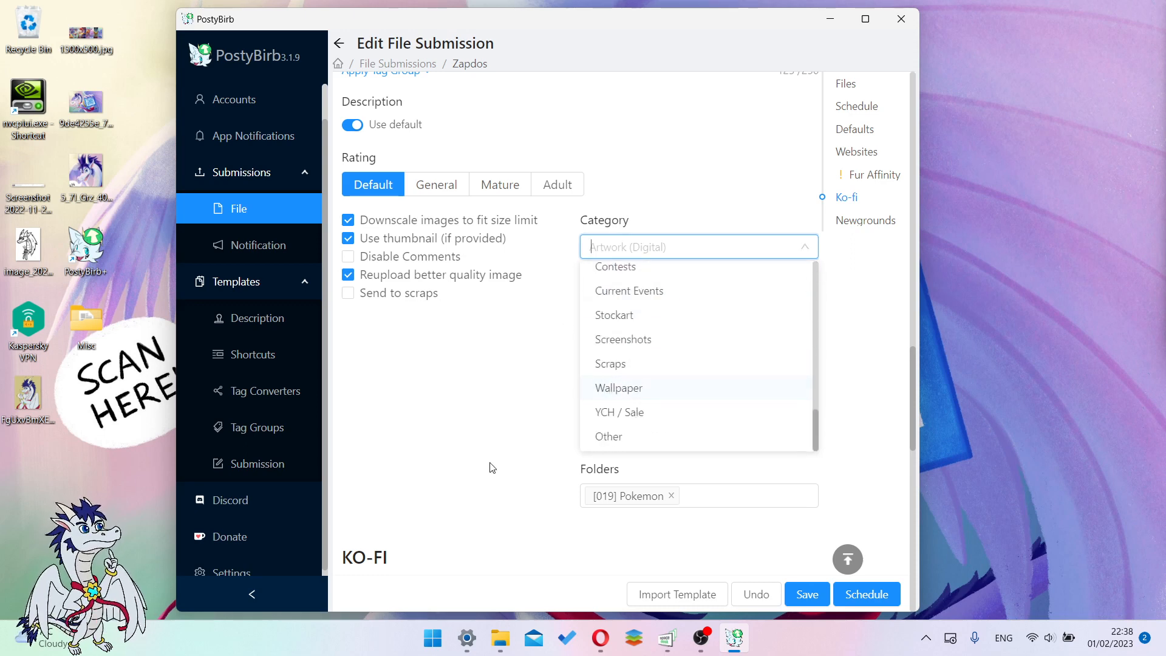
pyautogui.scroll(10, 705, 350)
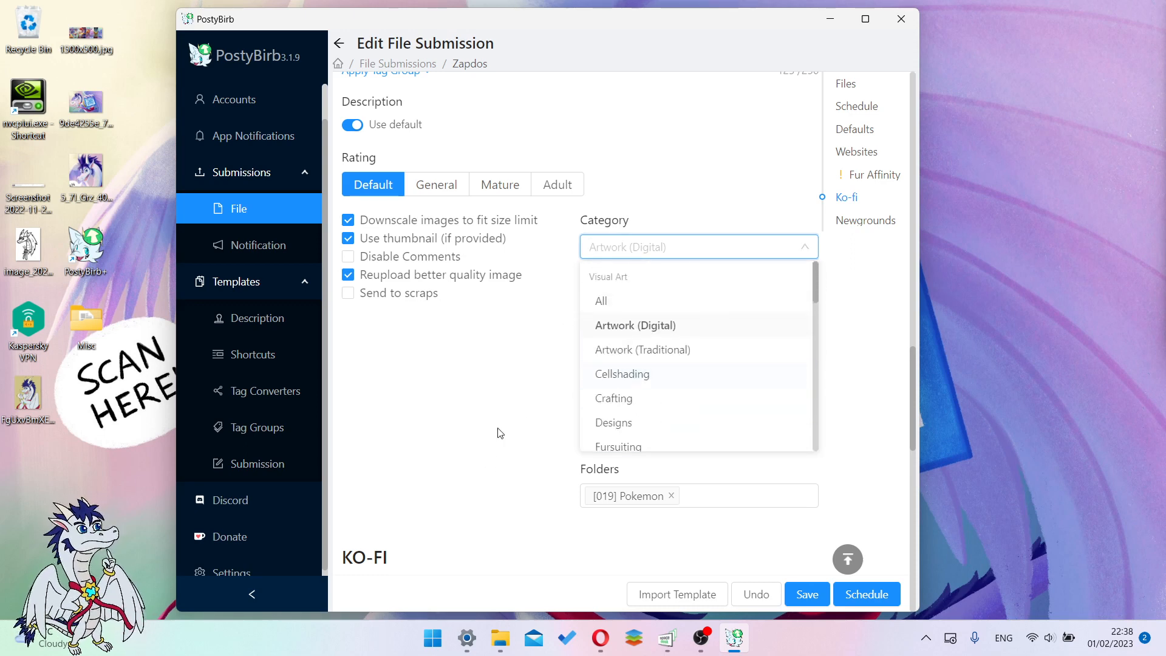
pyautogui.click(526, 409)
pyautogui.scroll(5, 678, 314)
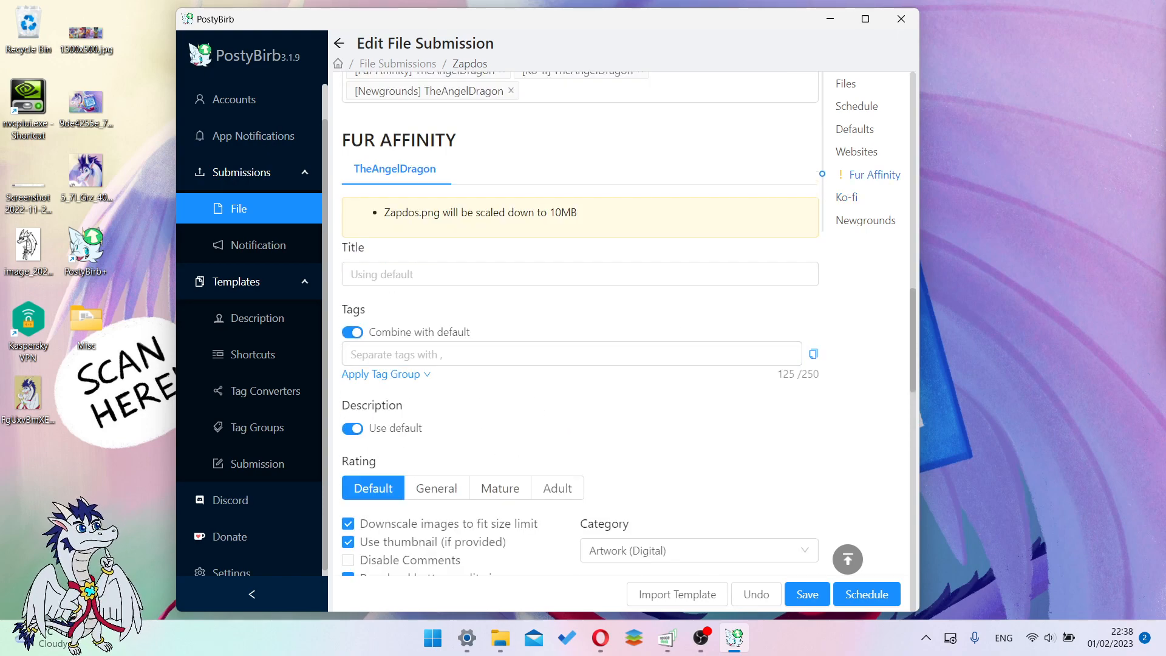
# Step: Preview the All art template for the submission's default description and close the template dialog without inserting it
pyautogui.hotkey('alt', 'Tab')
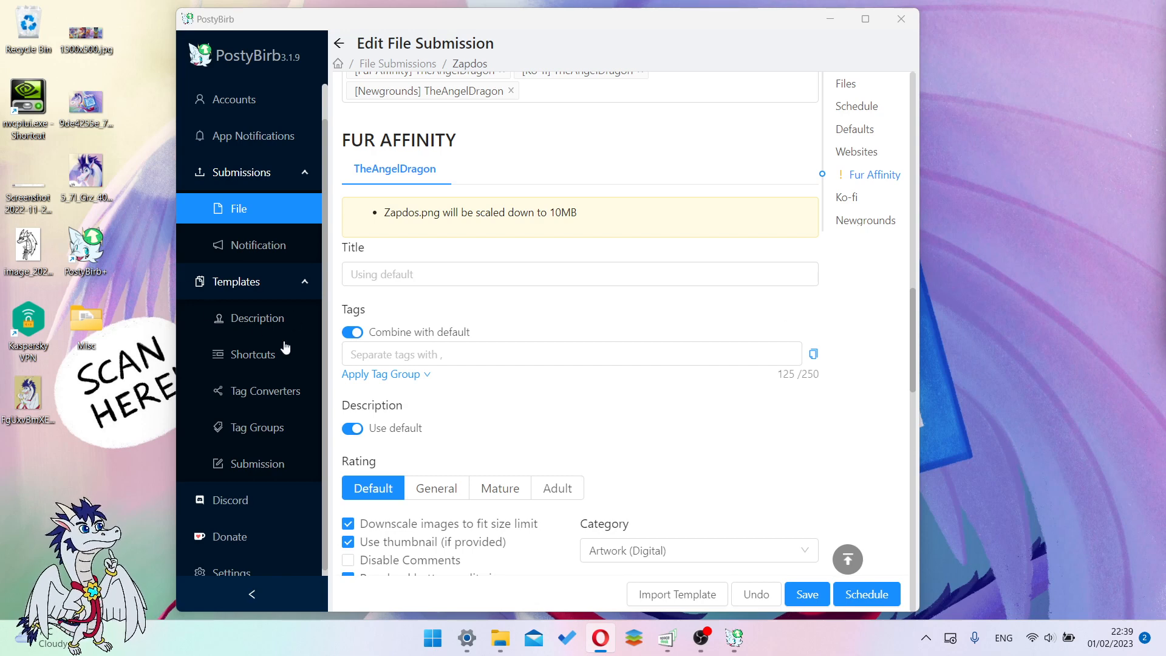
pyautogui.scroll(-2, 526, 388)
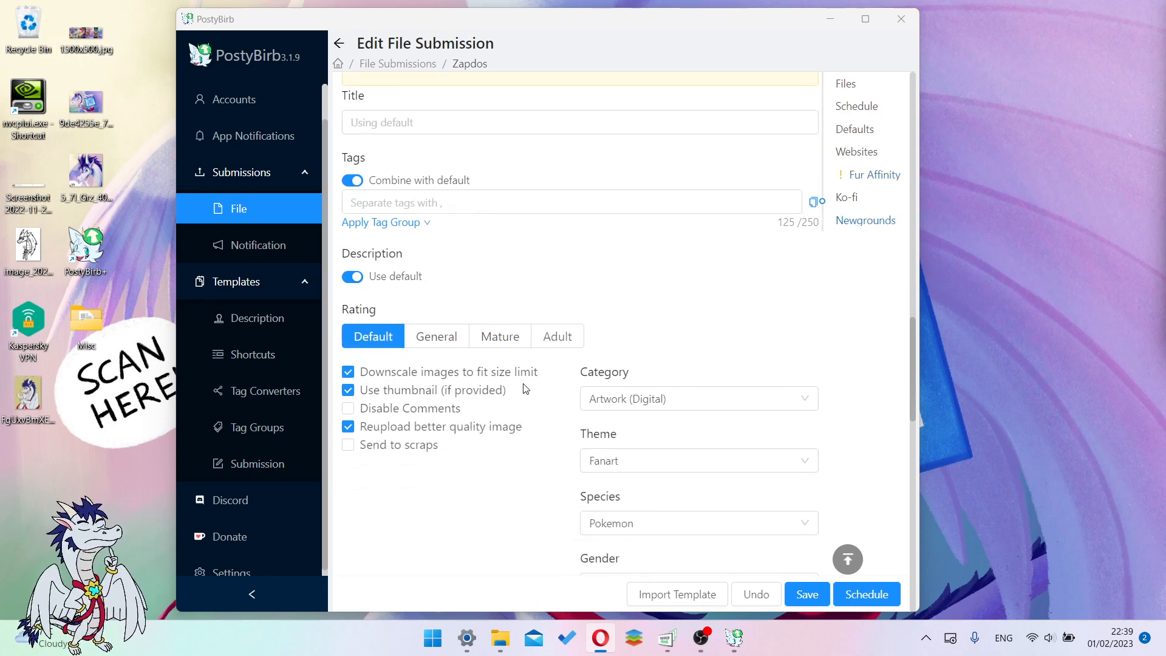
pyautogui.scroll(4, 526, 389)
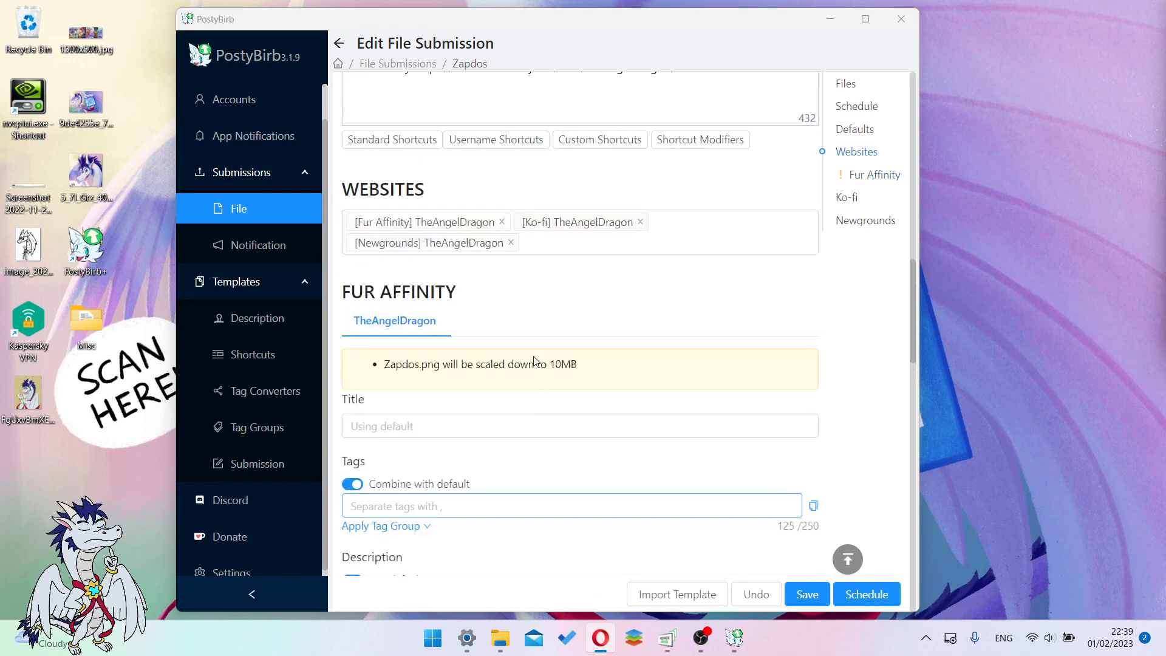
pyautogui.scroll(-2, 534, 360)
pyautogui.scroll(7, 528, 351)
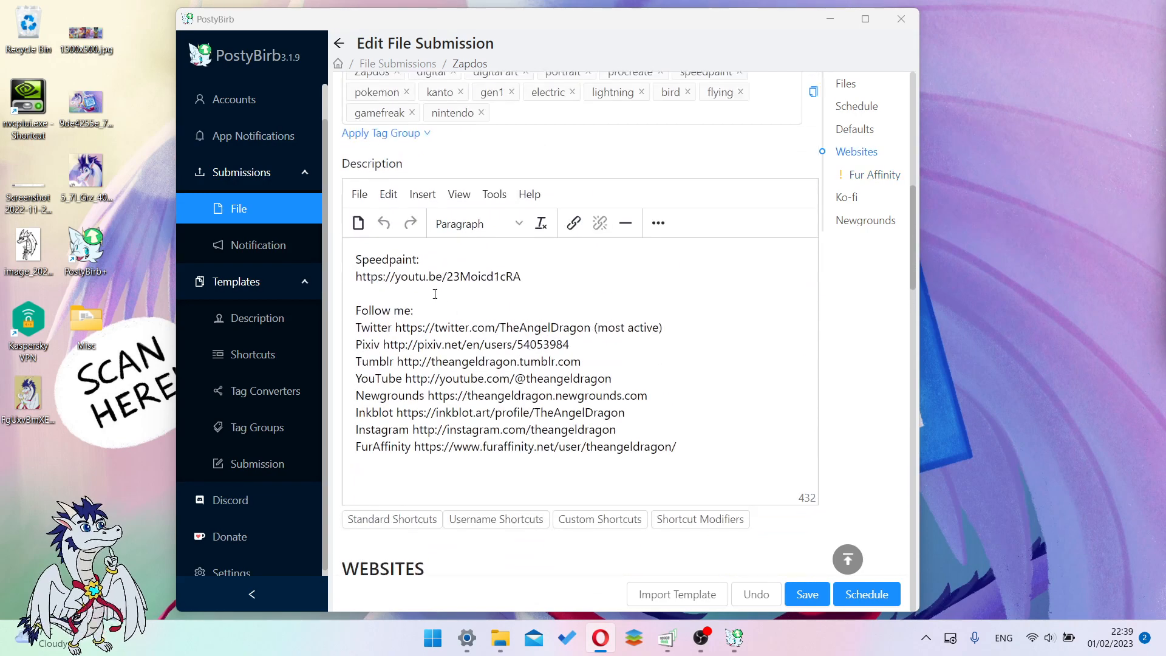
pyautogui.click(657, 224)
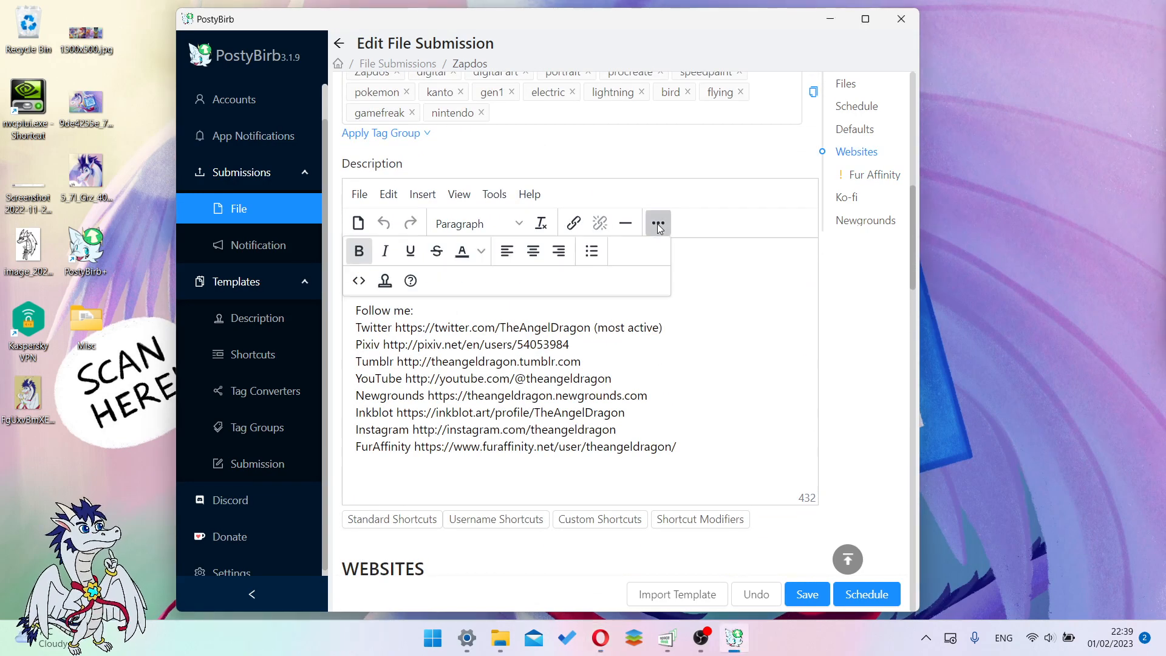
pyautogui.click(388, 281)
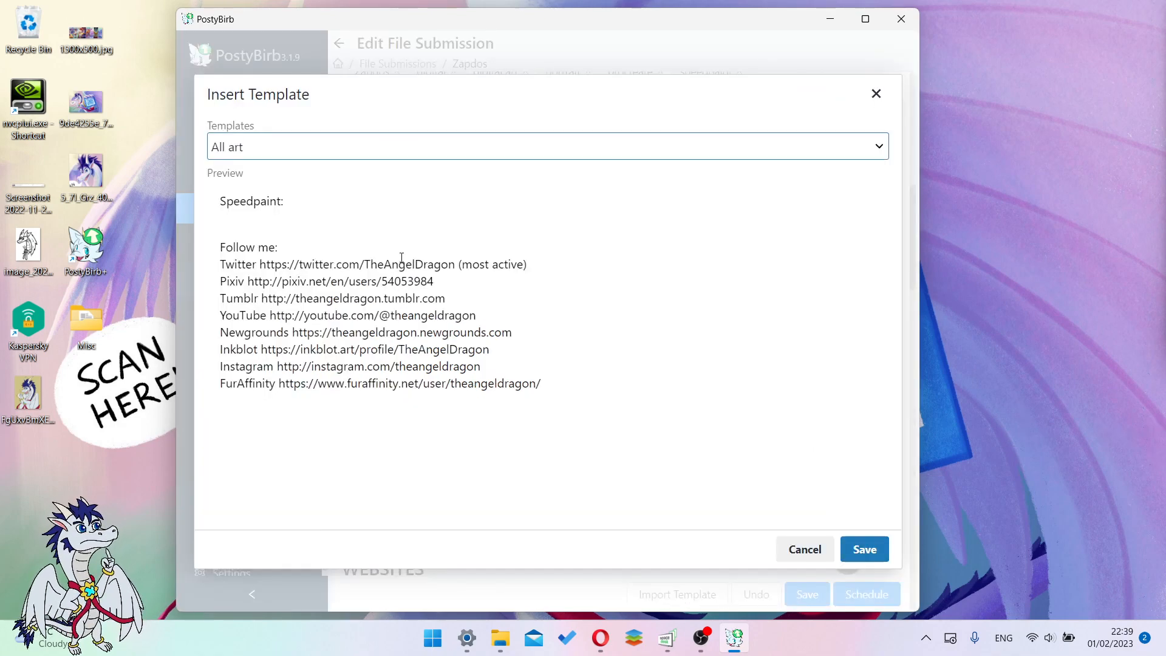
pyautogui.moveTo(541, 382); pyautogui.dragTo(155, 185)
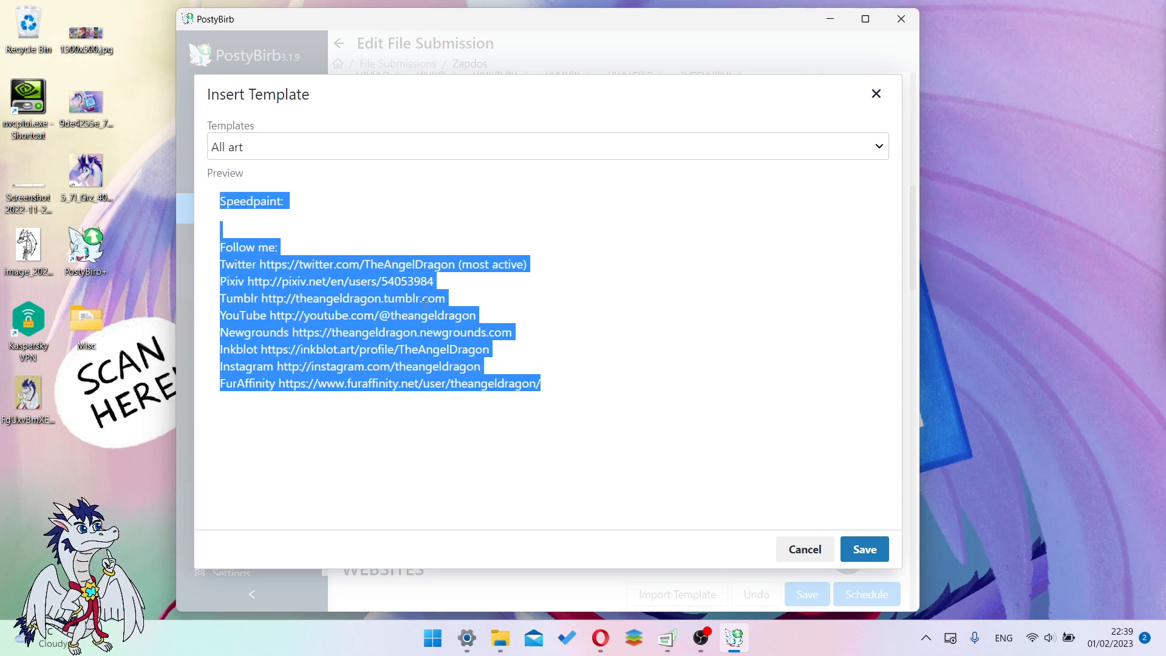
pyautogui.click(661, 73)
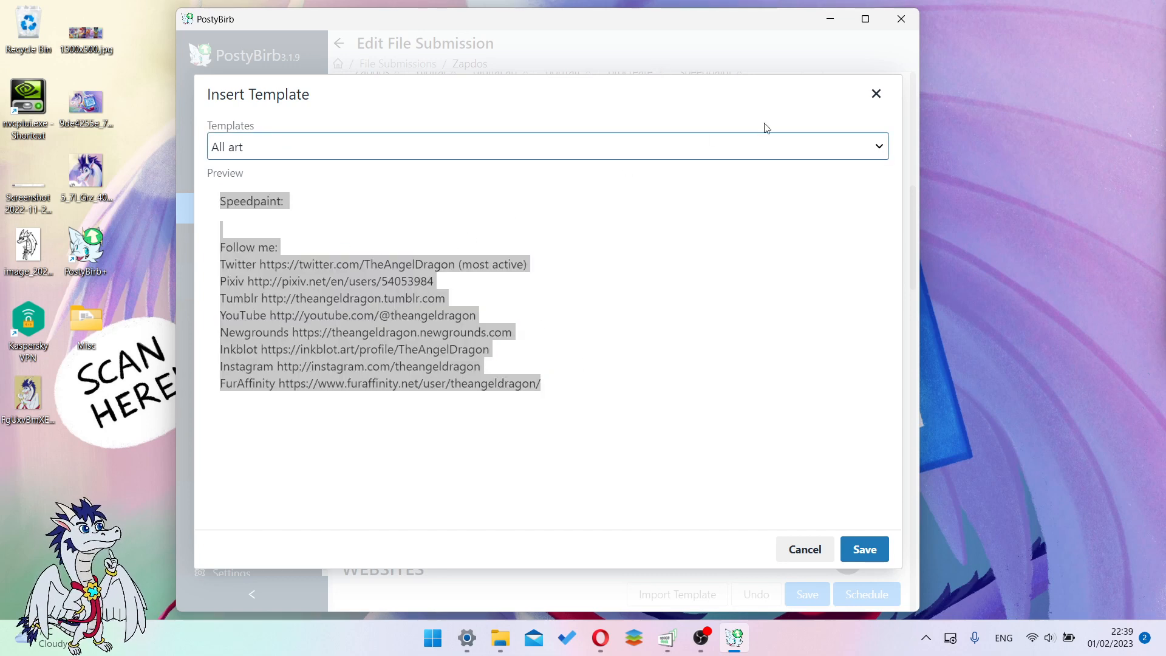
pyautogui.click(877, 93)
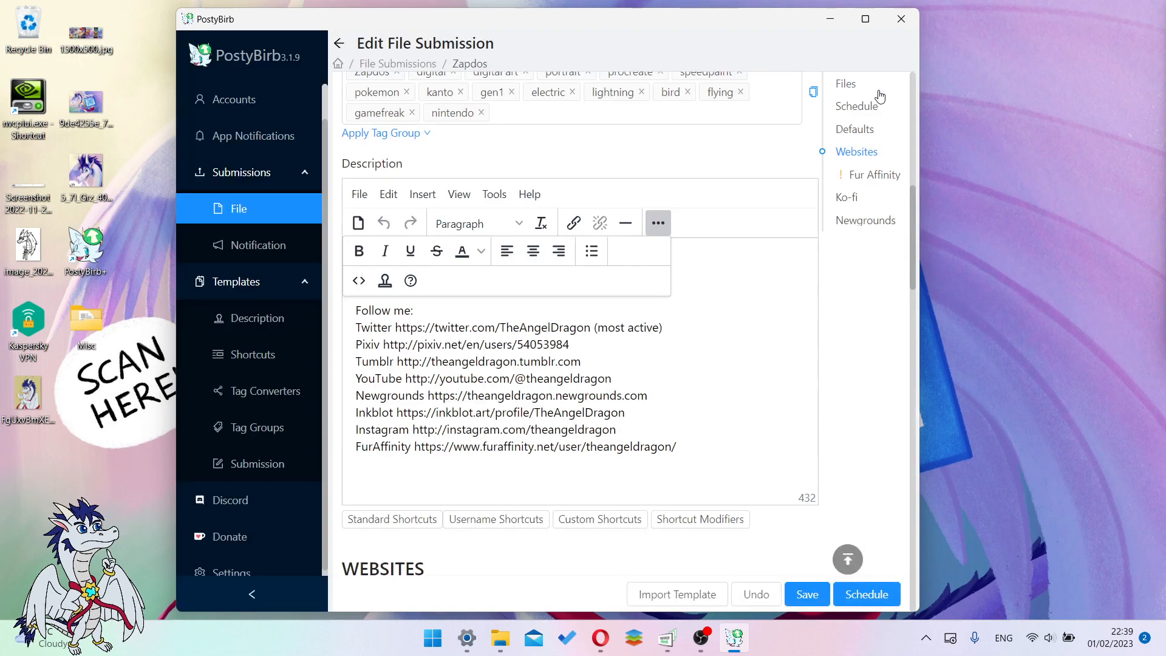
pyautogui.click(385, 280)
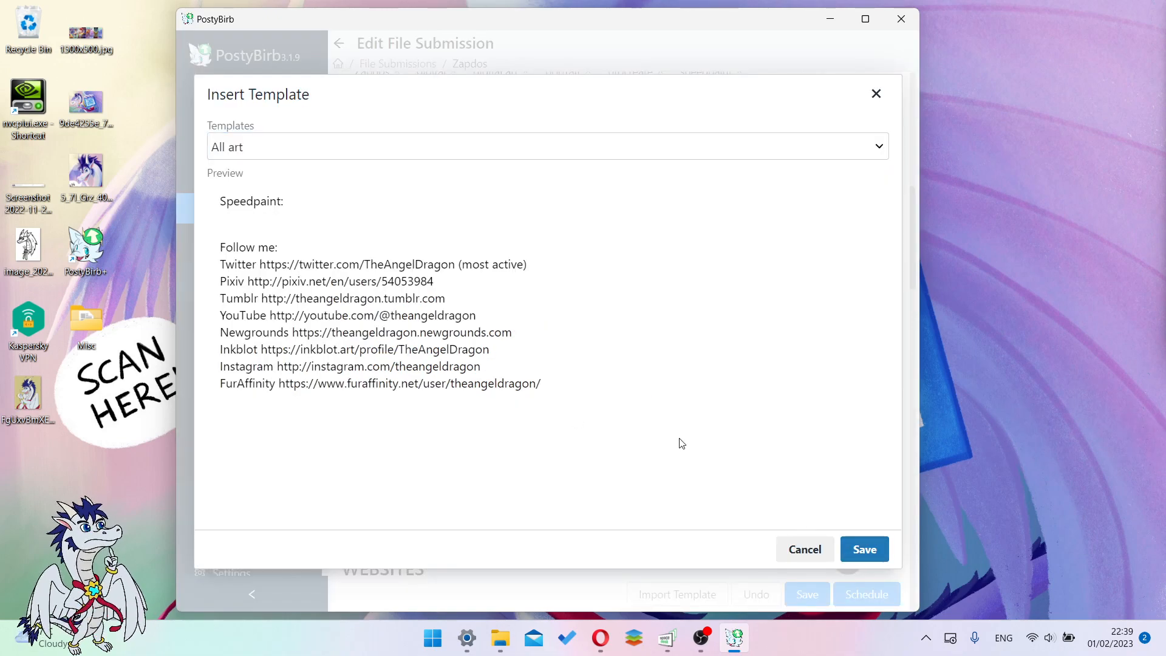
pyautogui.click(811, 547)
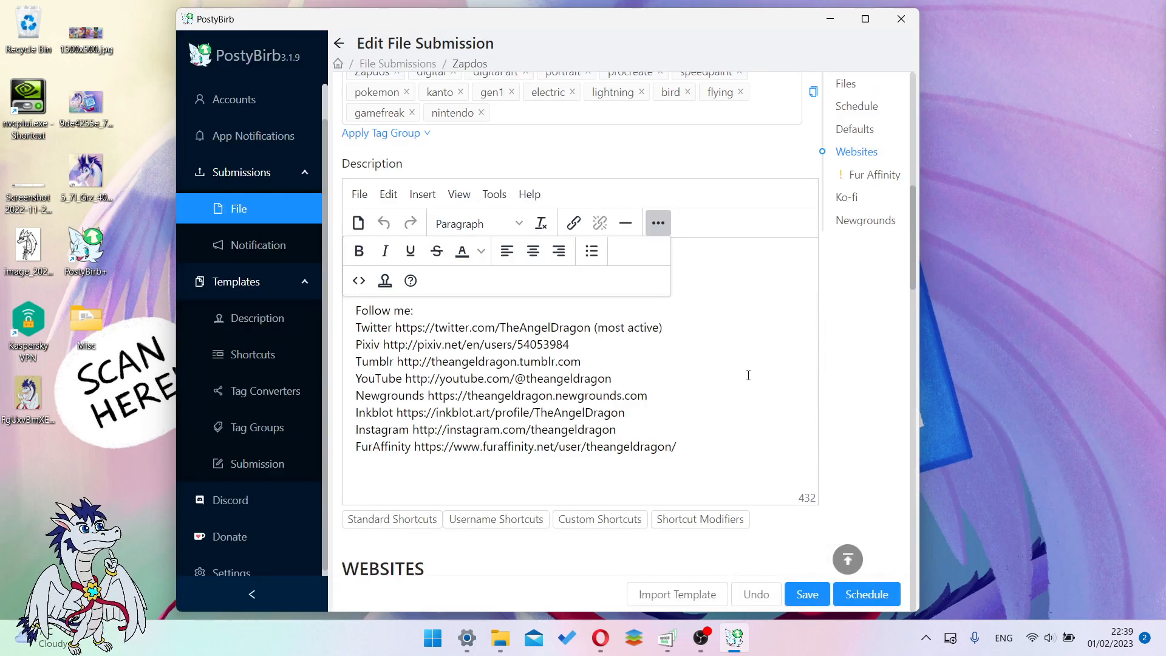
pyautogui.click(649, 225)
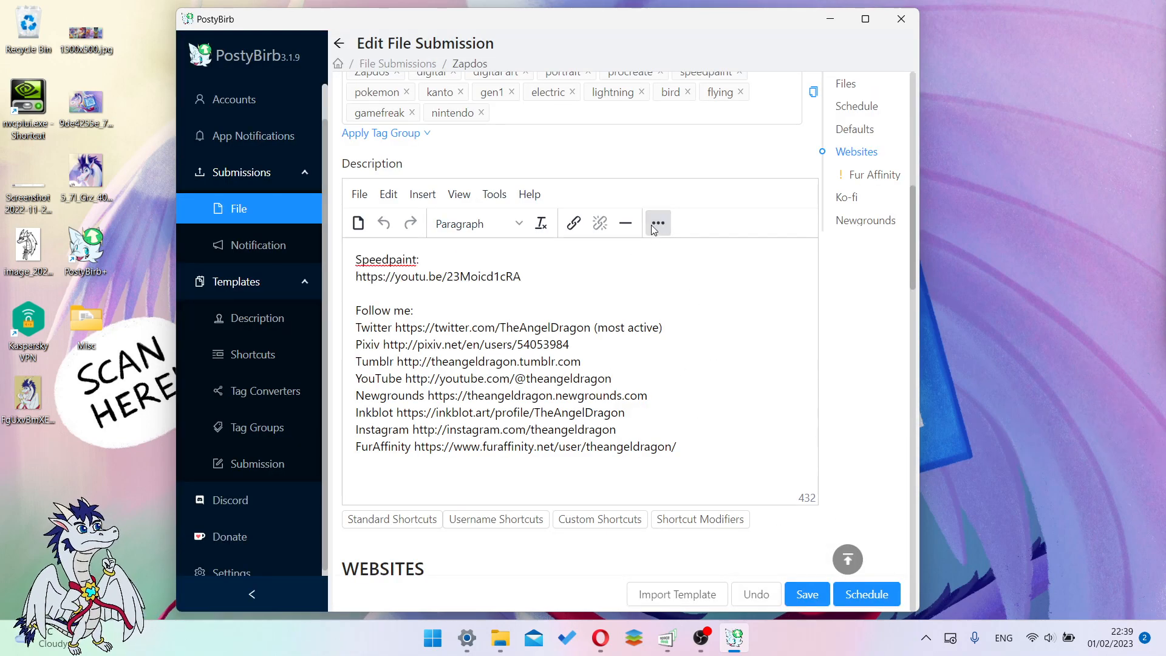
# Step: Turn off the default description for the Newgrounds posting so that its own description can be edited
pyautogui.scroll(-2, 544, 273)
pyautogui.scroll(-5, 543, 273)
pyautogui.scroll(3, 492, 227)
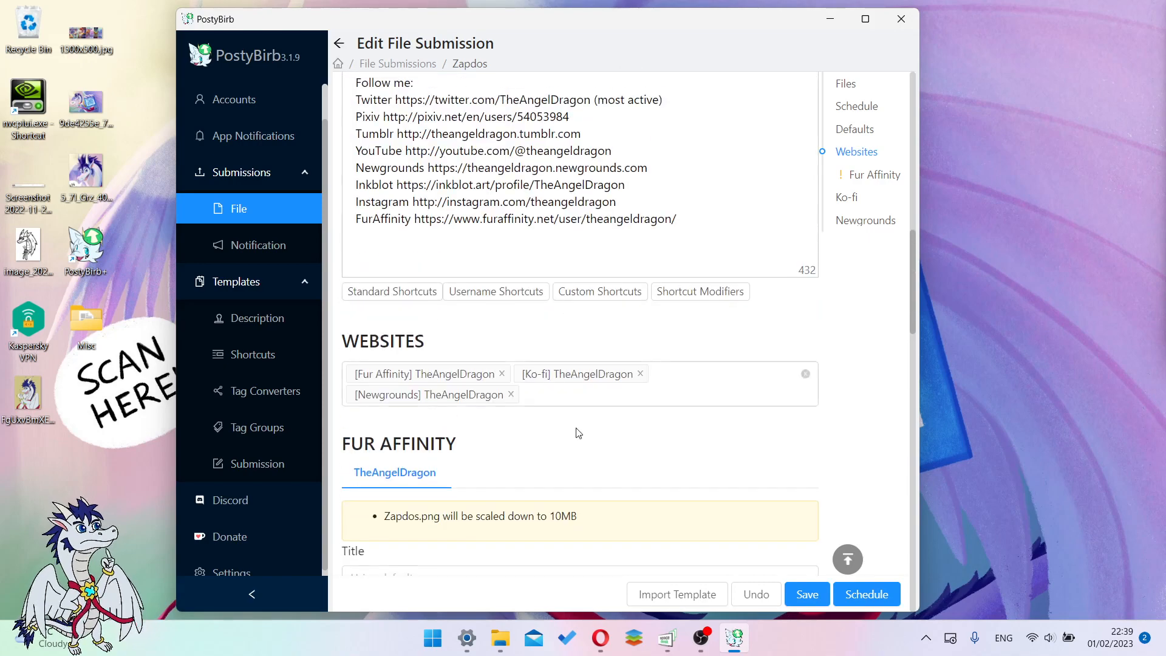
pyautogui.scroll(-7, 330, 195)
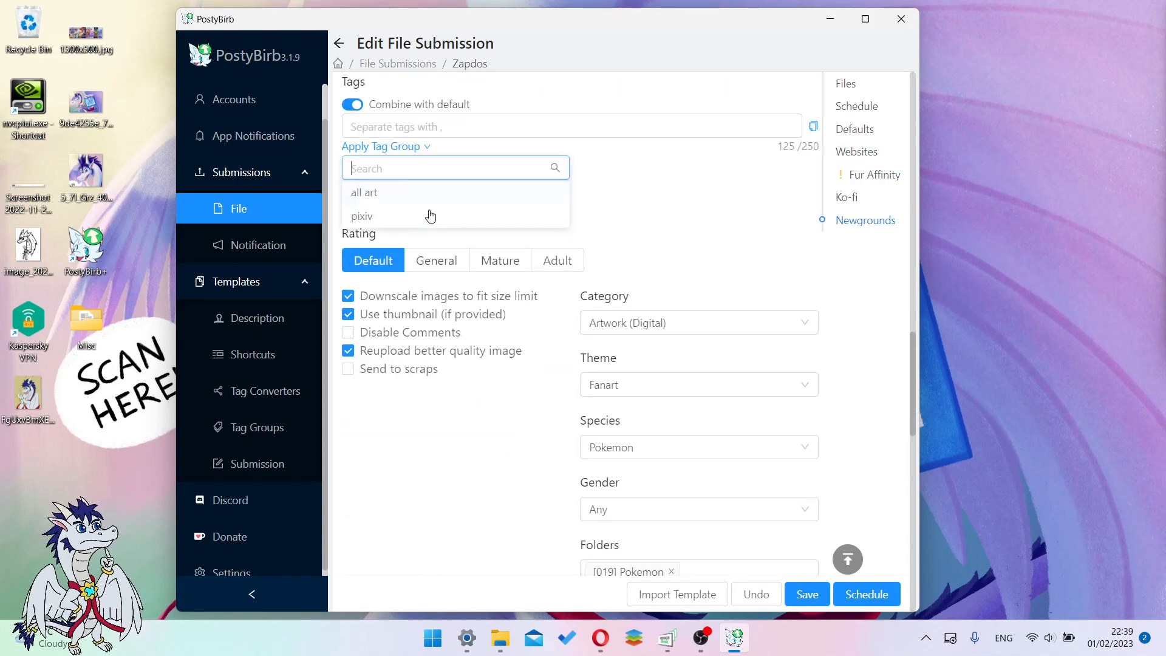
pyautogui.scroll(-1, 462, 227)
pyautogui.scroll(3, 486, 229)
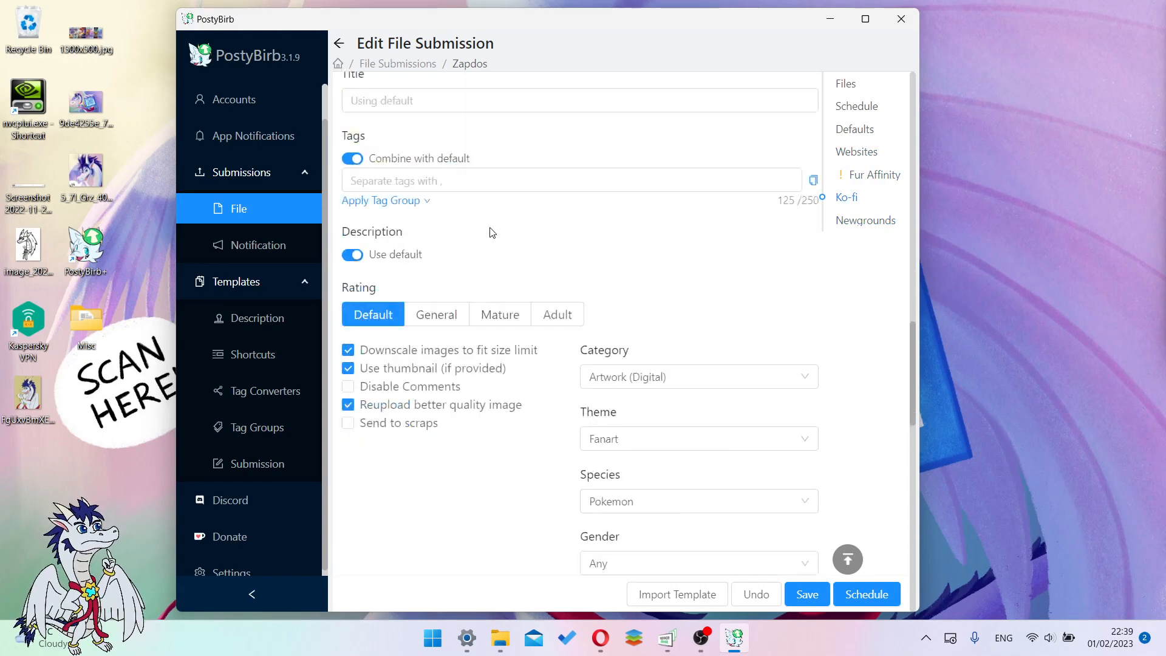
pyautogui.scroll(-10, 566, 325)
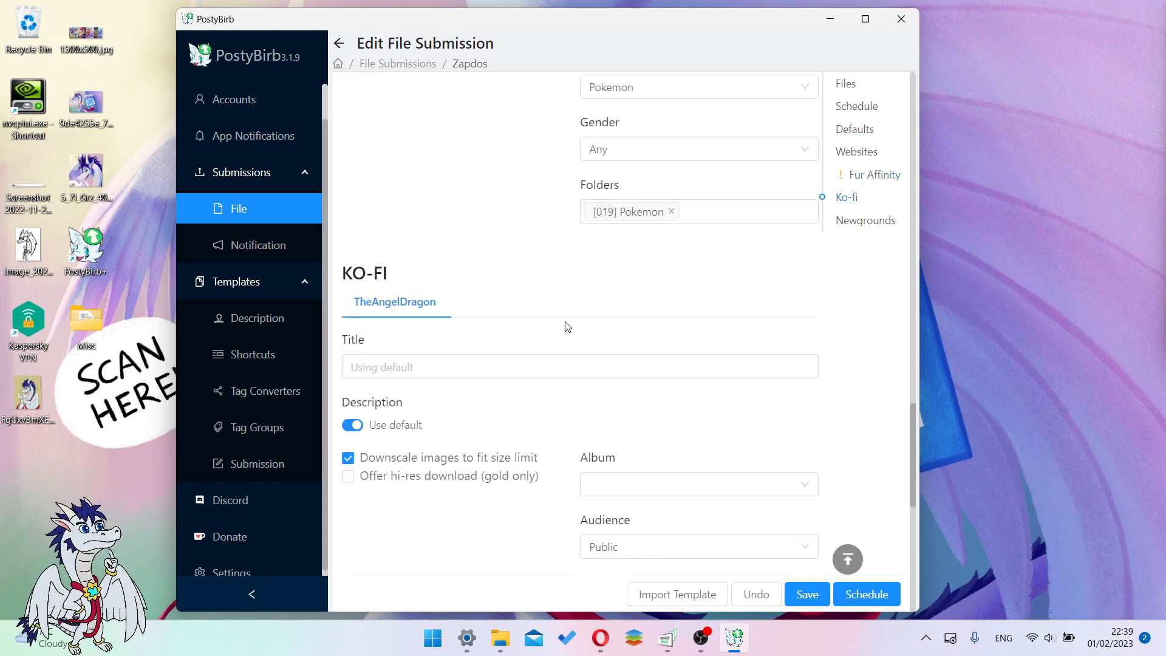
pyautogui.scroll(-5, 559, 326)
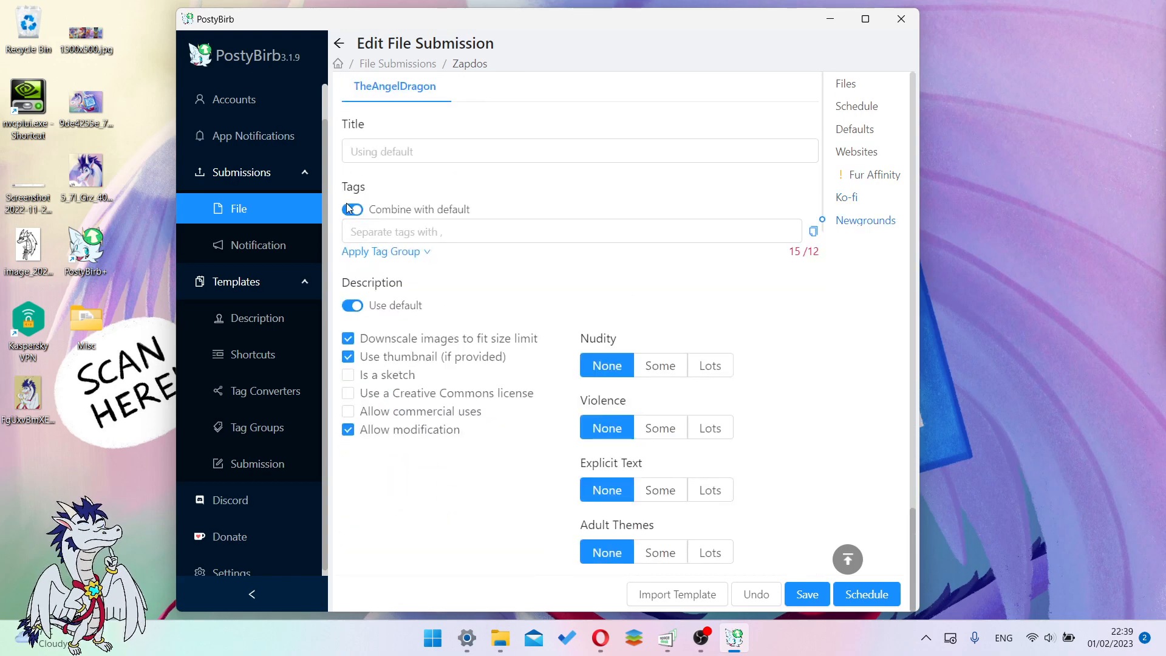
pyautogui.click(358, 309)
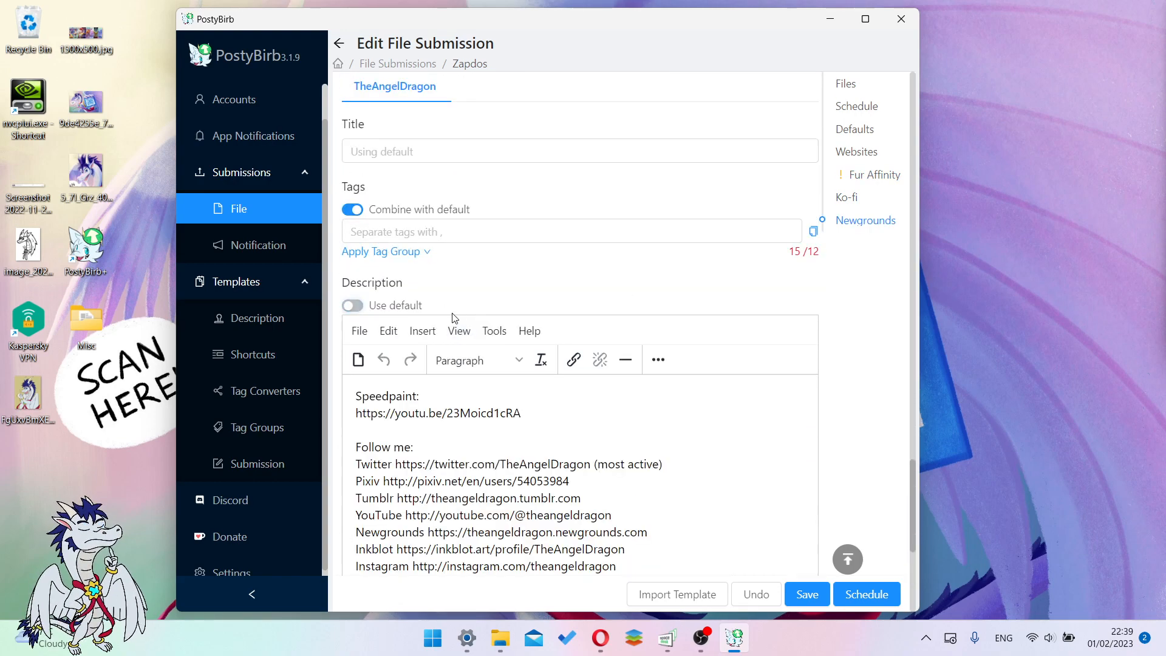
# Step: Insert the All art template at the end of the Newgrounds description
pyautogui.scroll(-4, 521, 297)
pyautogui.moveTo(688, 355); pyautogui.dragTo(282, 107)
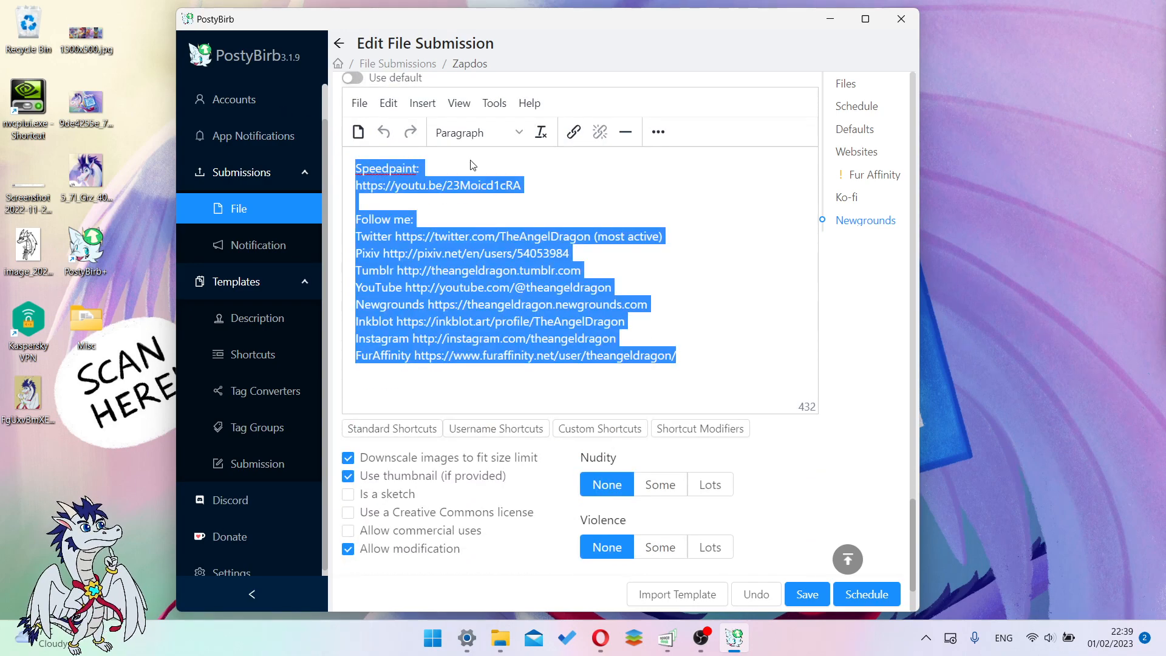
pyautogui.click(707, 369)
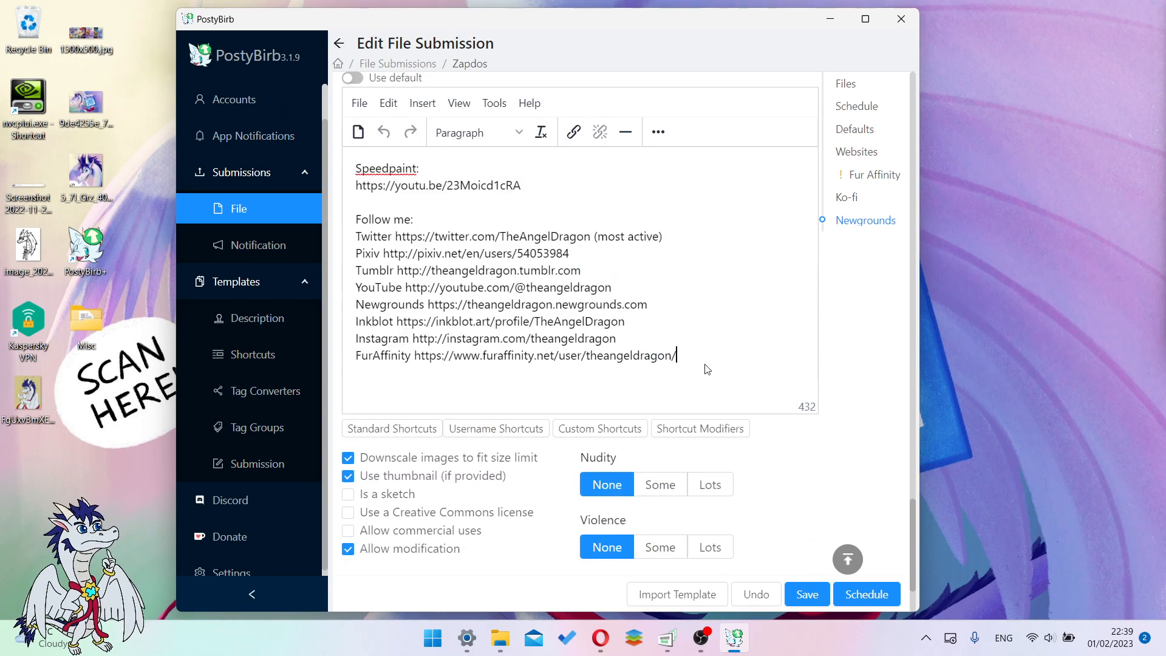
pyautogui.click(658, 132)
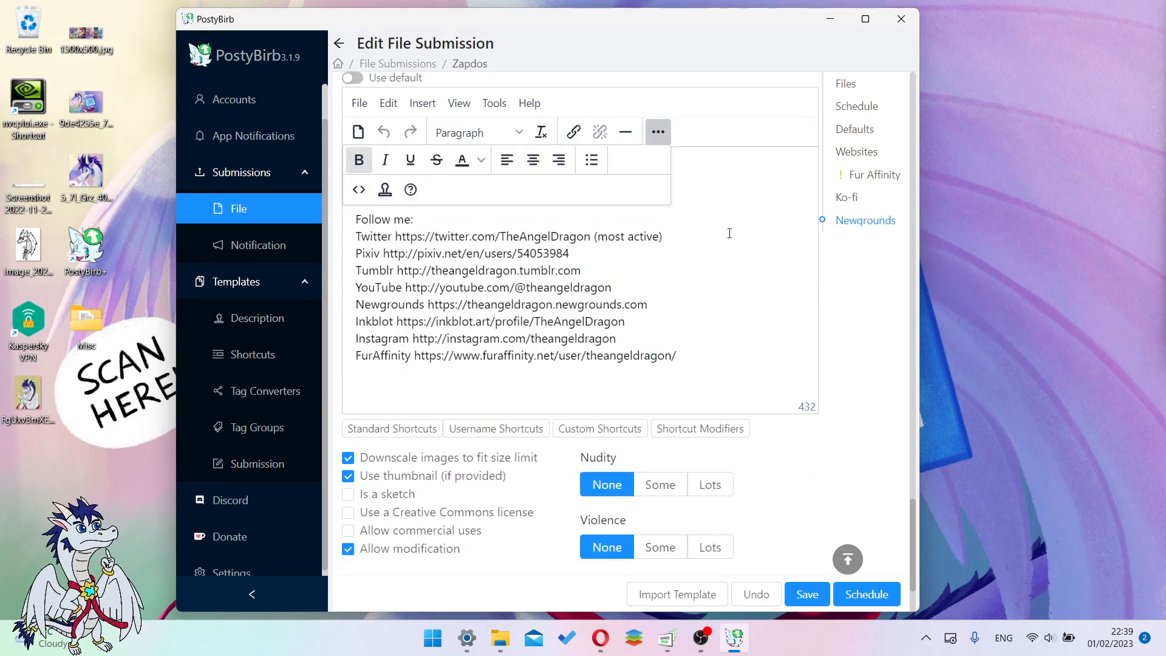
pyautogui.click(385, 190)
pyautogui.click(853, 553)
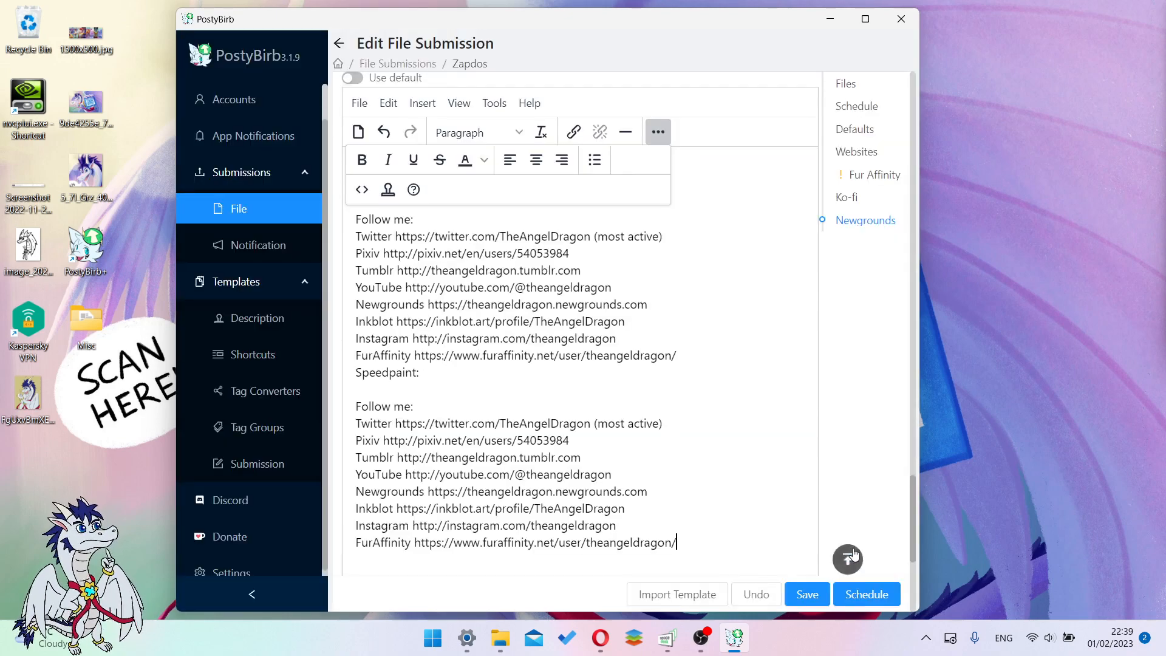
# Step: Review the inserted template text in the Newgrounds description and undo the insertion
pyautogui.scroll(-5, 461, 322)
pyautogui.click(461, 322)
pyautogui.click(727, 261)
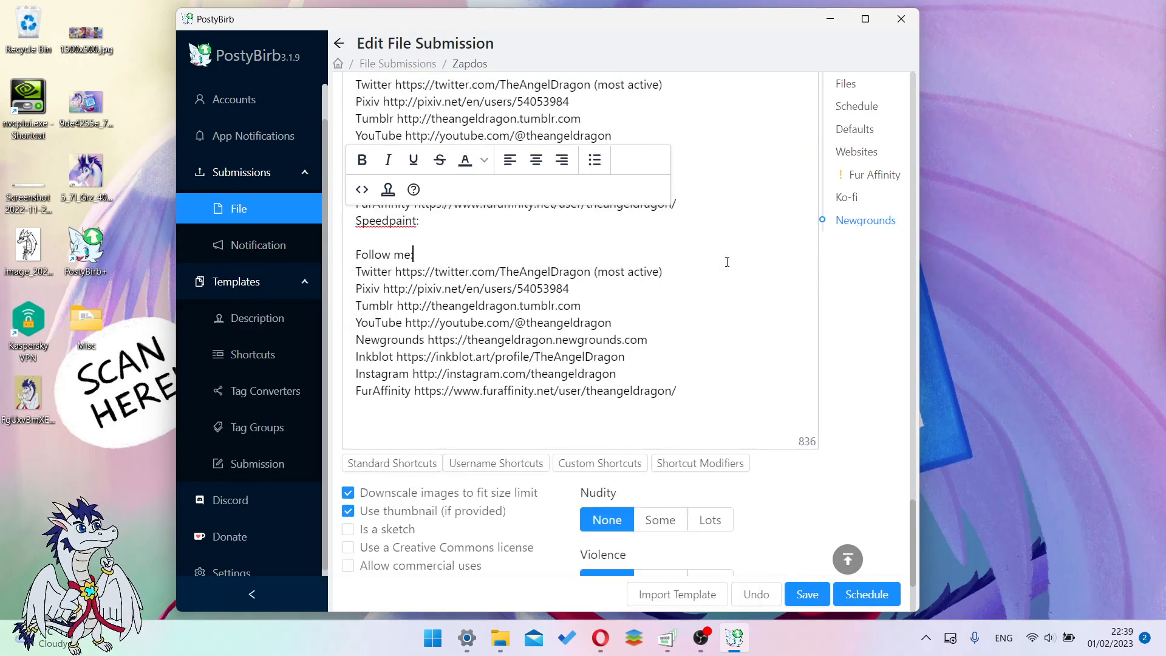
pyautogui.moveTo(713, 312); pyautogui.dragTo(712, 314)
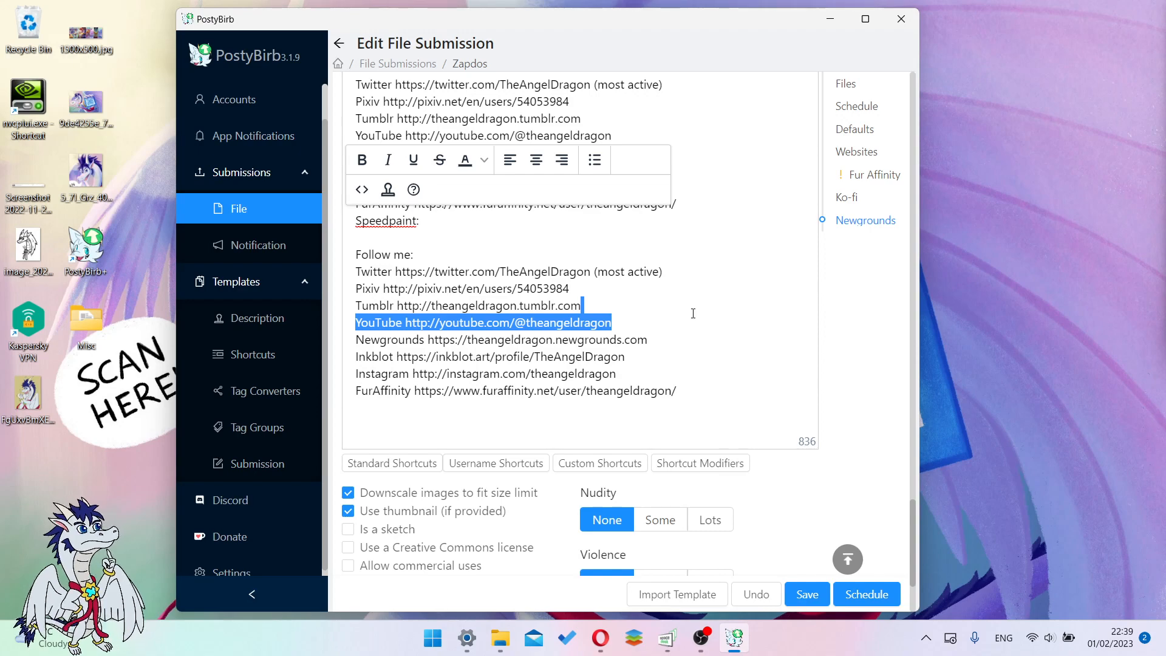
pyautogui.scroll(-3, 693, 314)
pyautogui.scroll(6, 668, 164)
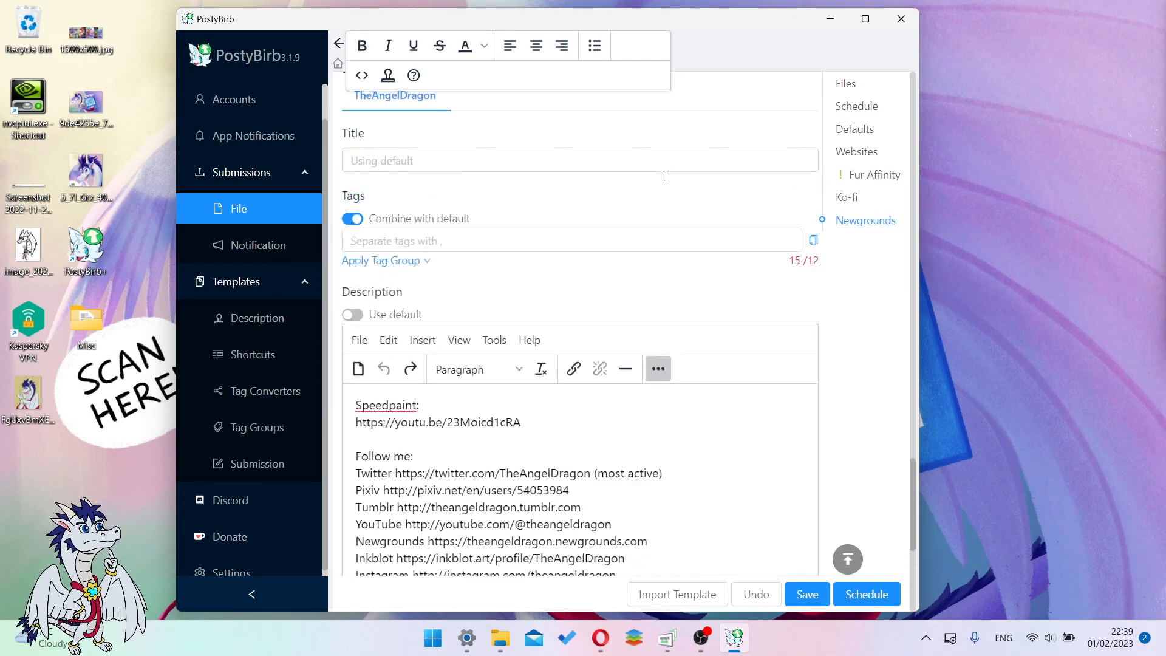
# Step: Preview the tags contained in the all art tag group from the Fur Affinity tag options
pyautogui.scroll(3, 663, 175)
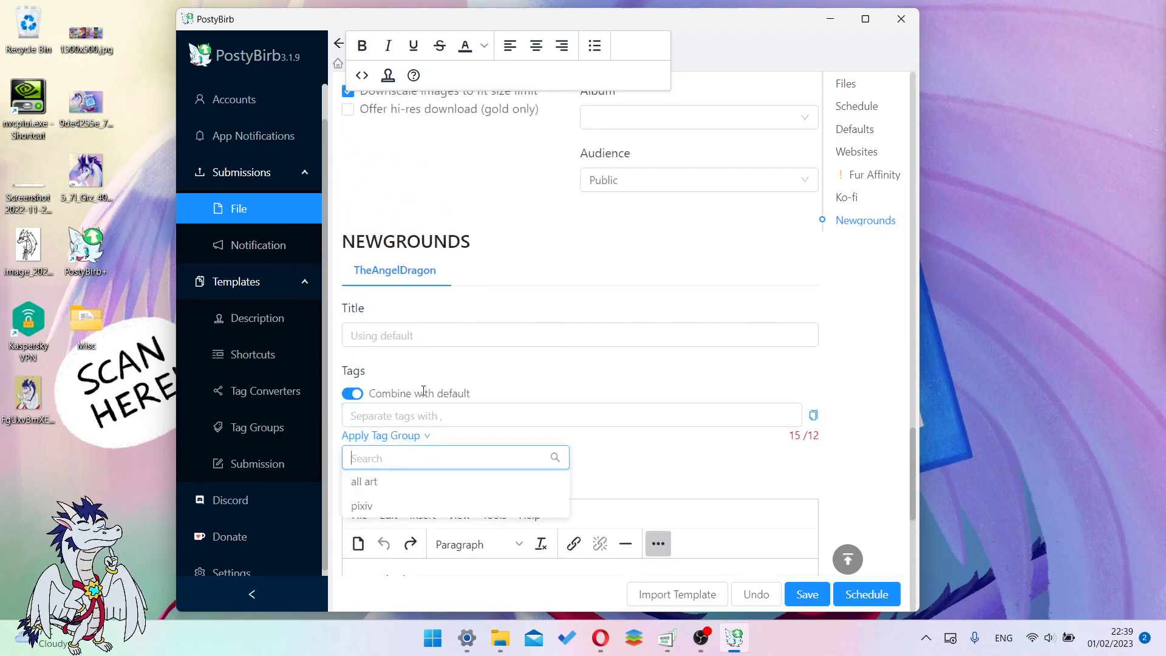
pyautogui.scroll(12, 463, 309)
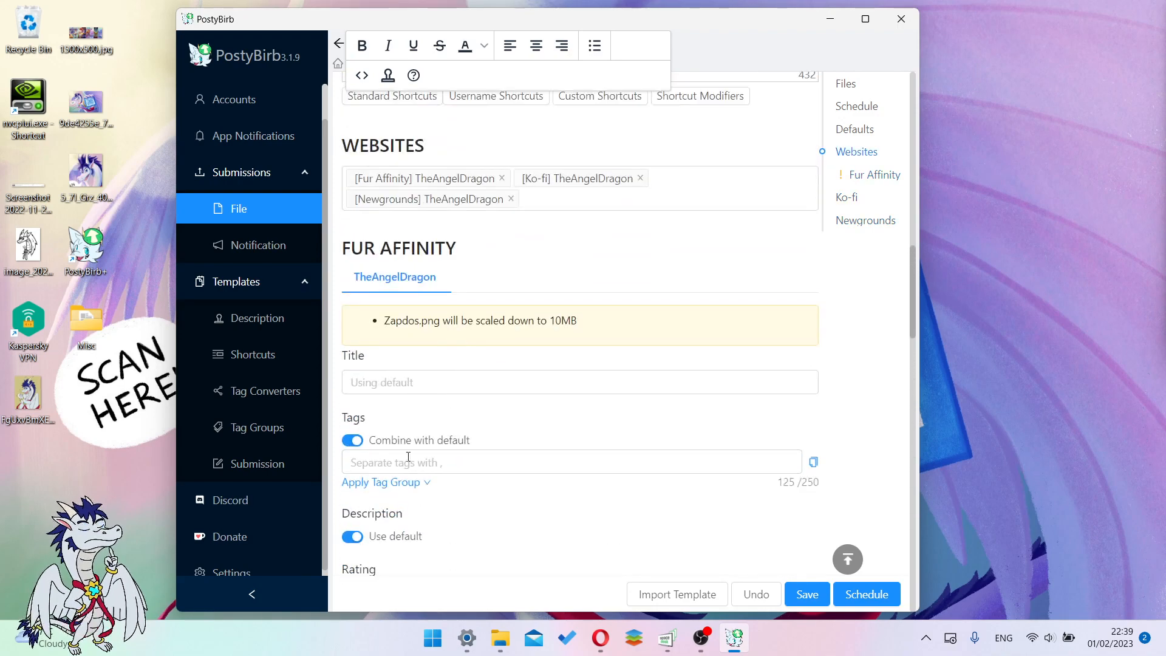
pyautogui.moveTo(392, 486)
pyautogui.moveTo(385, 527)
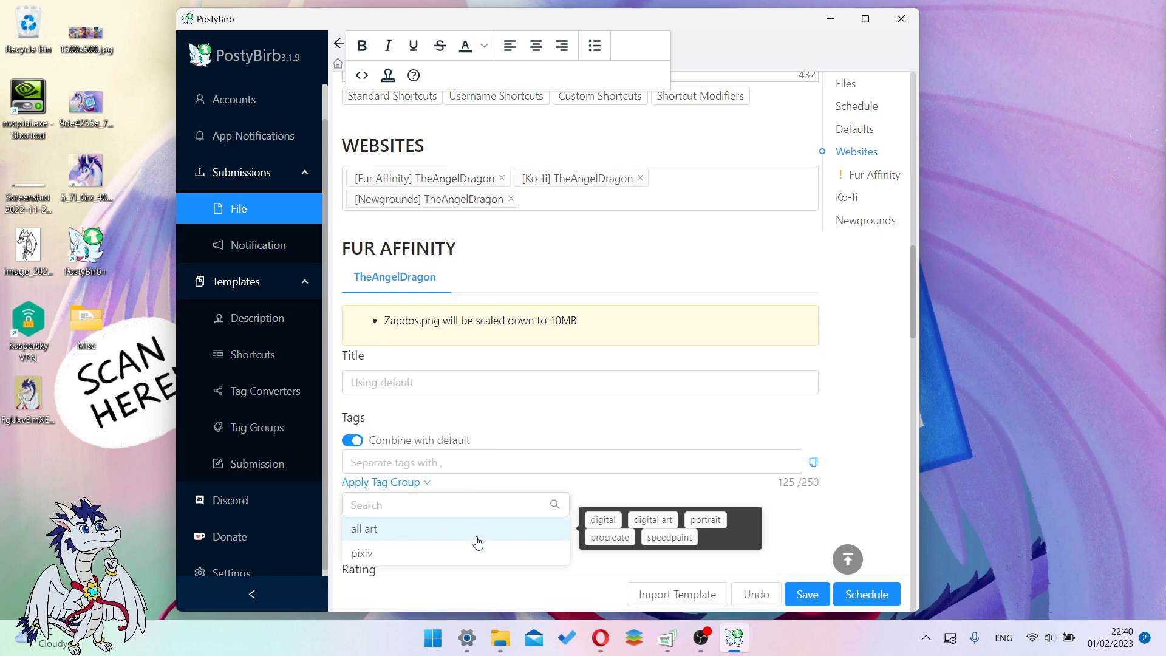
# Step: Create a new tag group among the tag group templates and add the tag digital to it
pyautogui.click(254, 431)
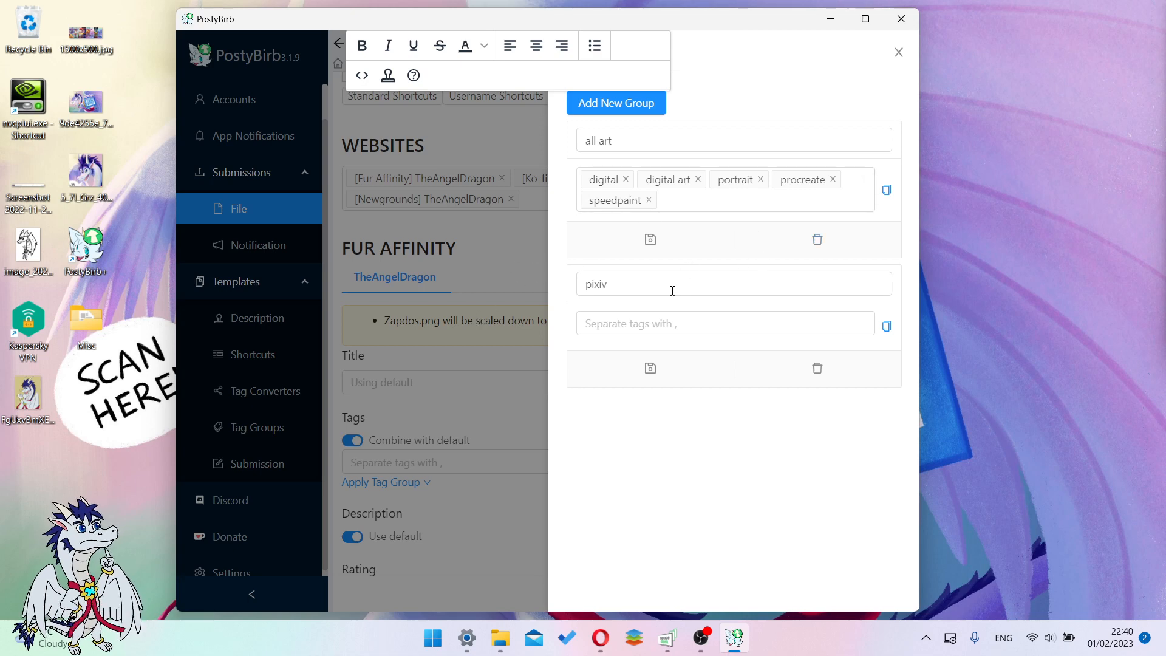
pyautogui.click(640, 104)
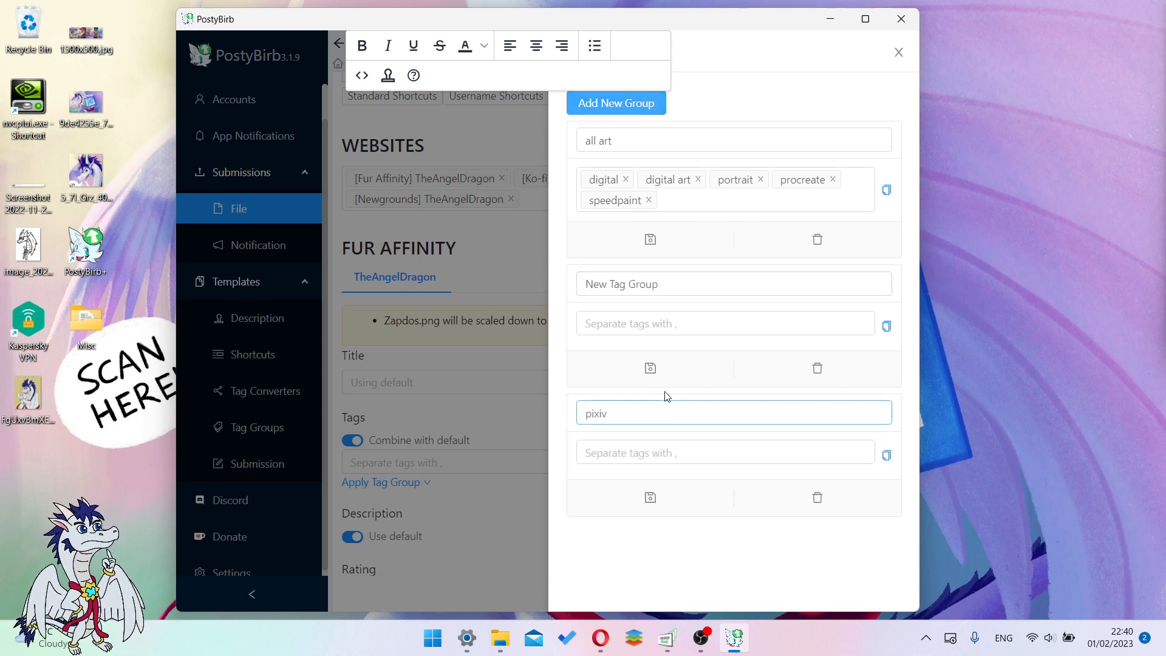
pyautogui.click(642, 286)
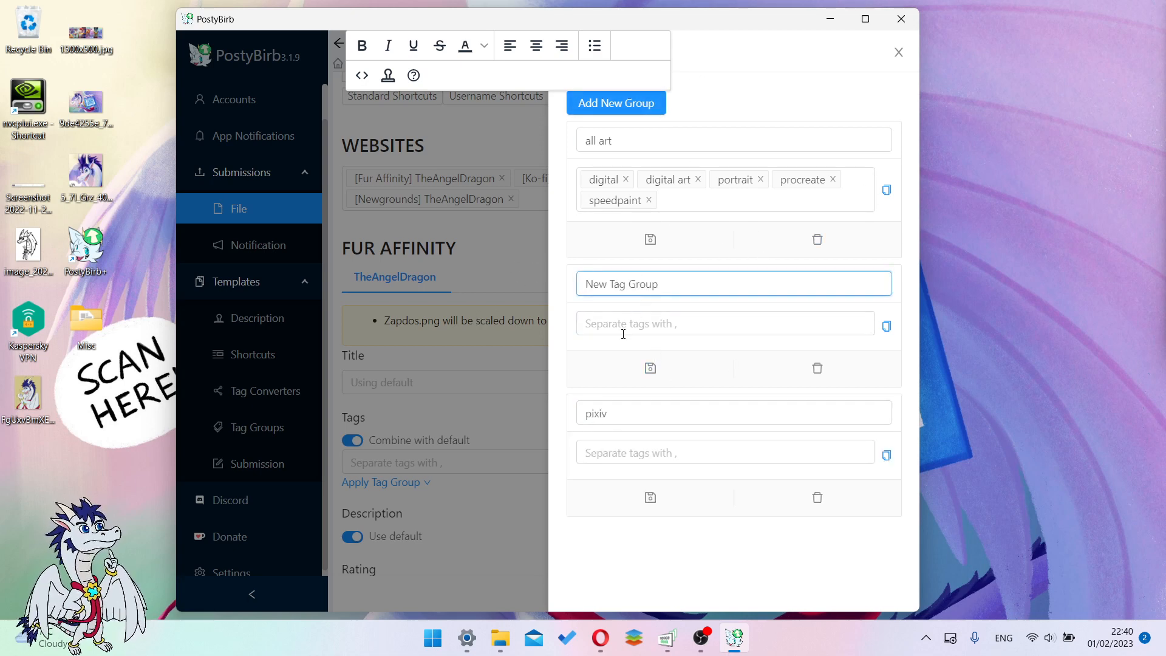
pyautogui.click(623, 332)
pyautogui.click(713, 289)
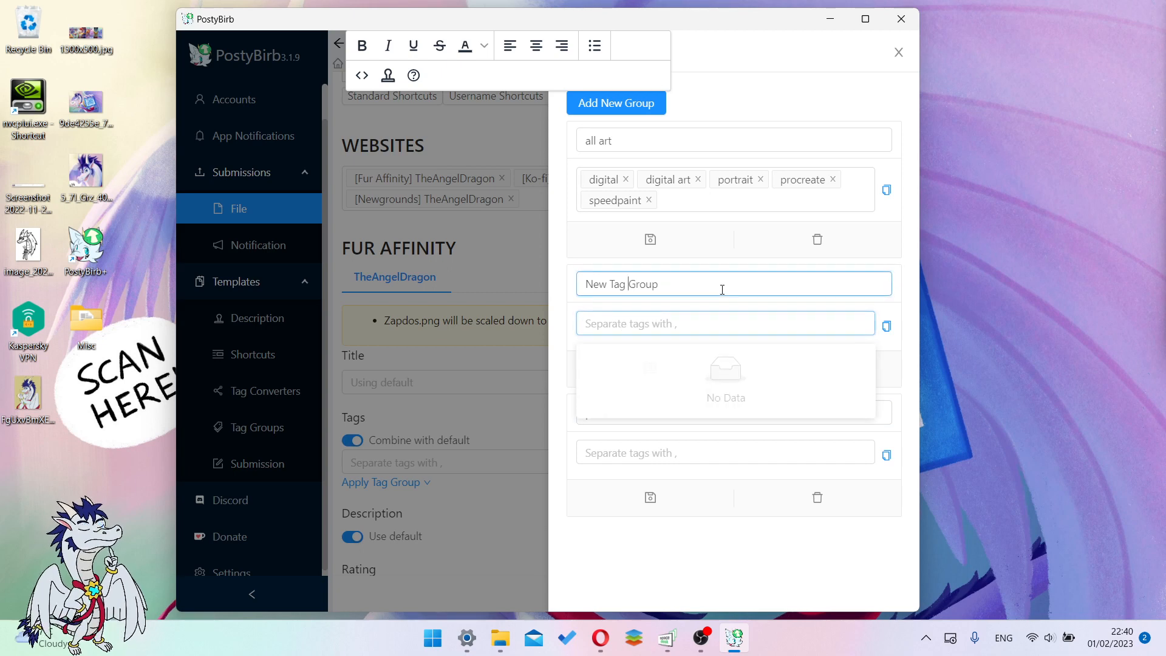
pyautogui.click(669, 315)
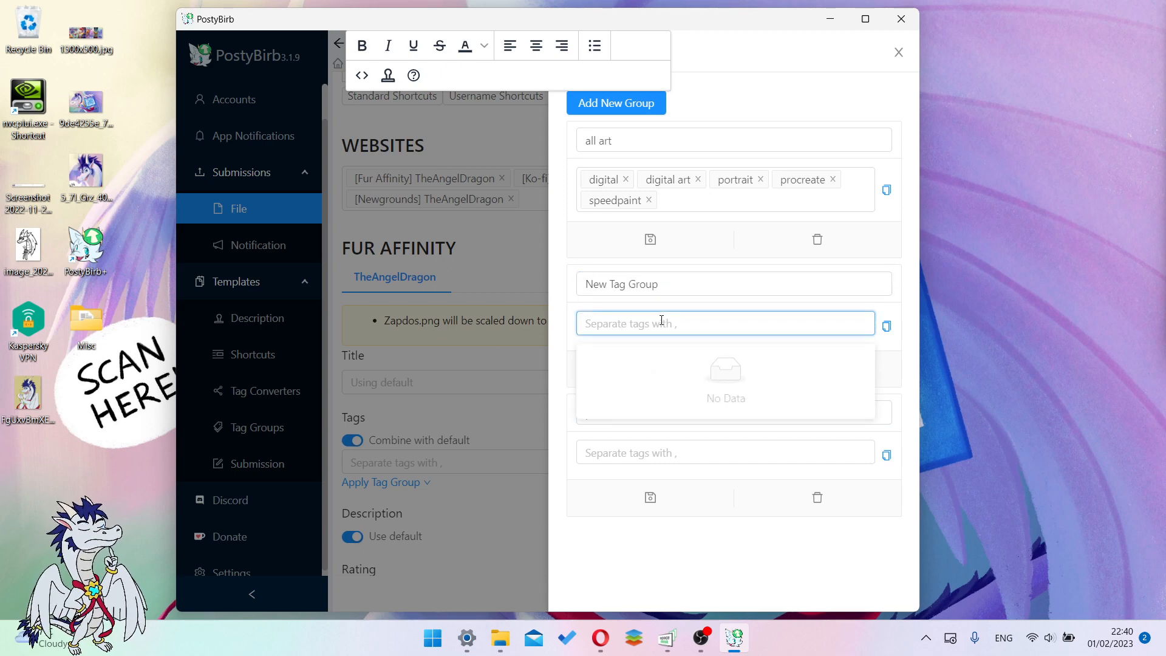
pyautogui.write('d')
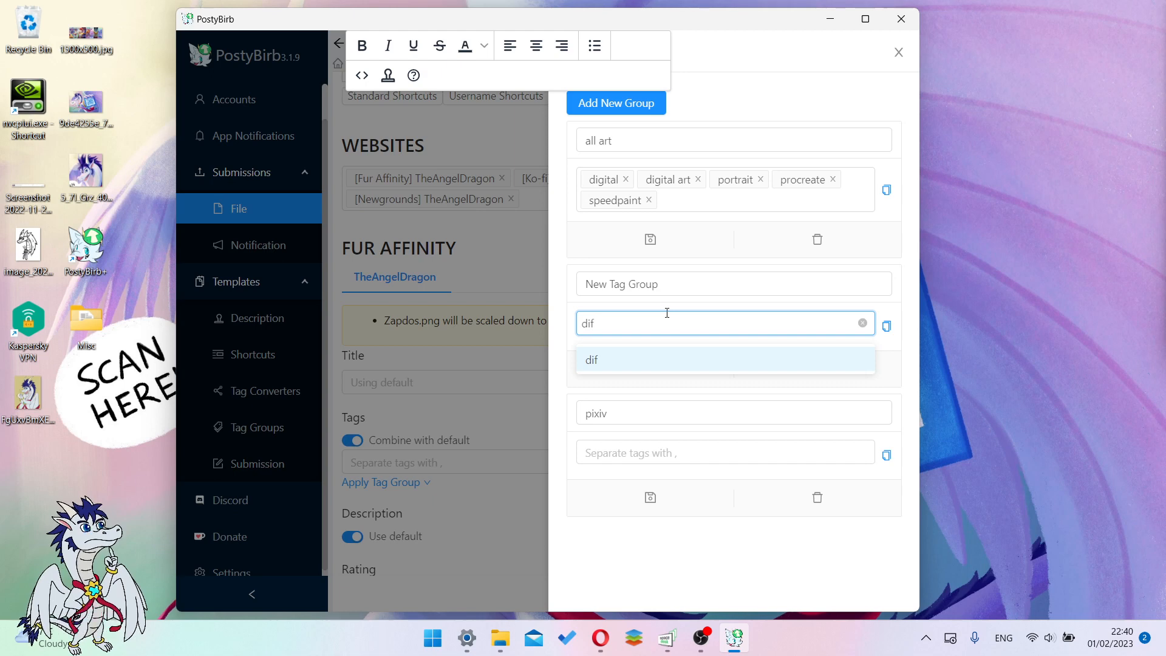
pyautogui.write('igital')
pyautogui.press('Return')
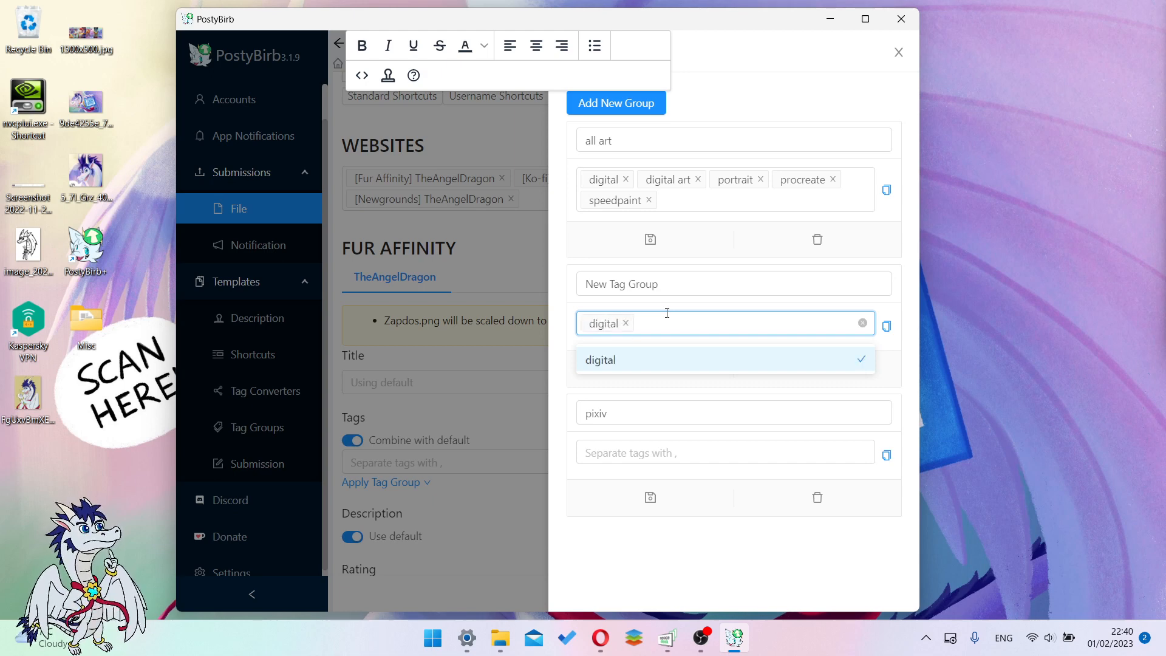
# Step: Delete the New Tag Group containing the tag digital and close the tag group templates
pyautogui.click(612, 546)
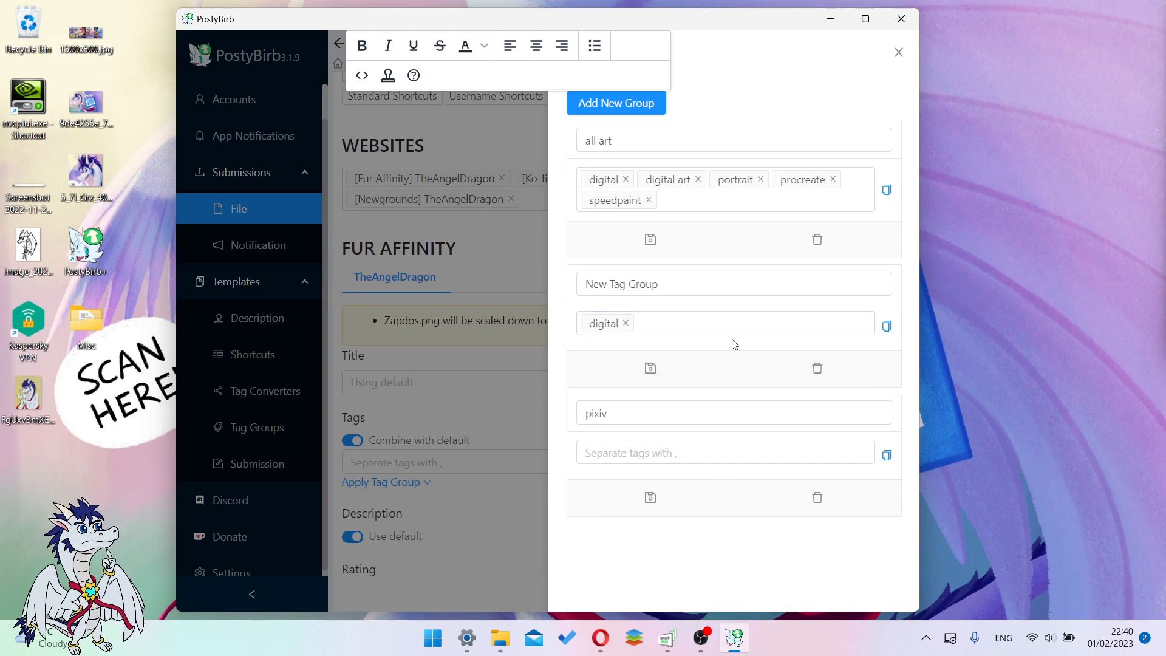
pyautogui.click(818, 369)
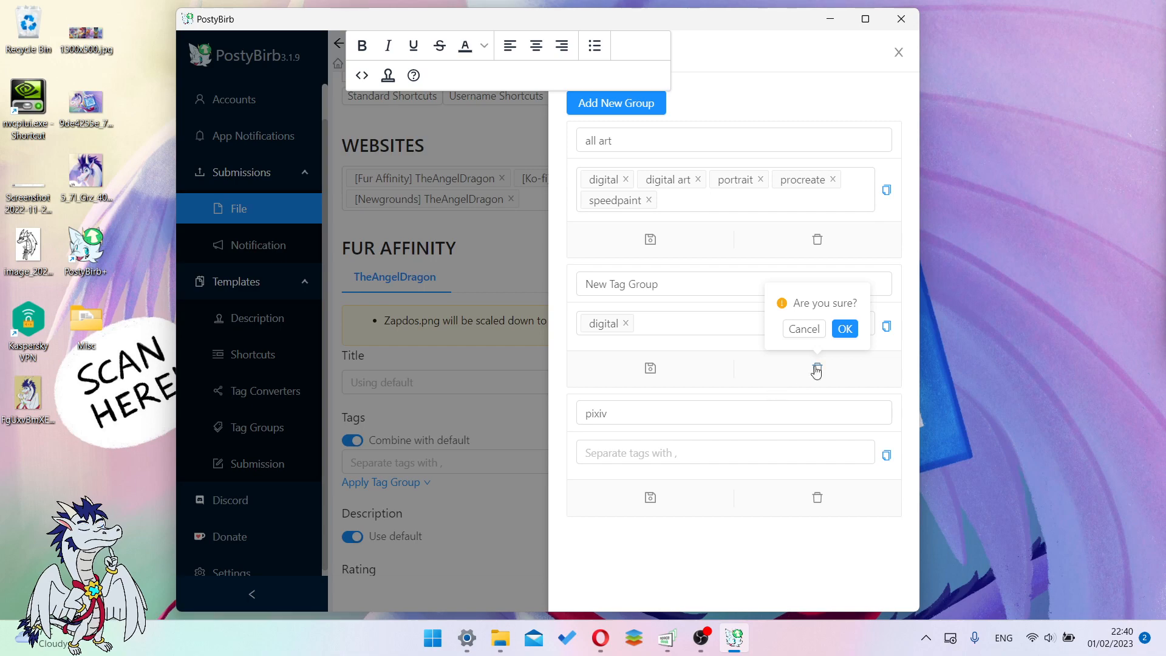
pyautogui.click(844, 331)
pyautogui.click(476, 415)
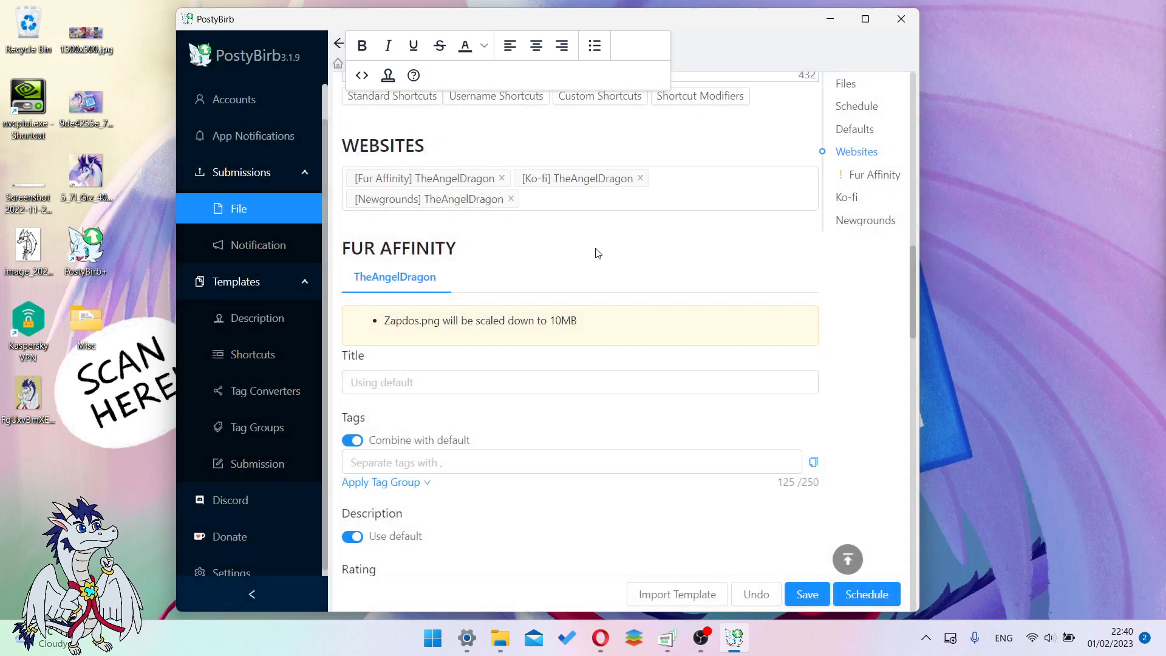
# Step: Check the websites selected for the Zapdos submission and stay in its editor, going back to the primary file preview
pyautogui.click(617, 201)
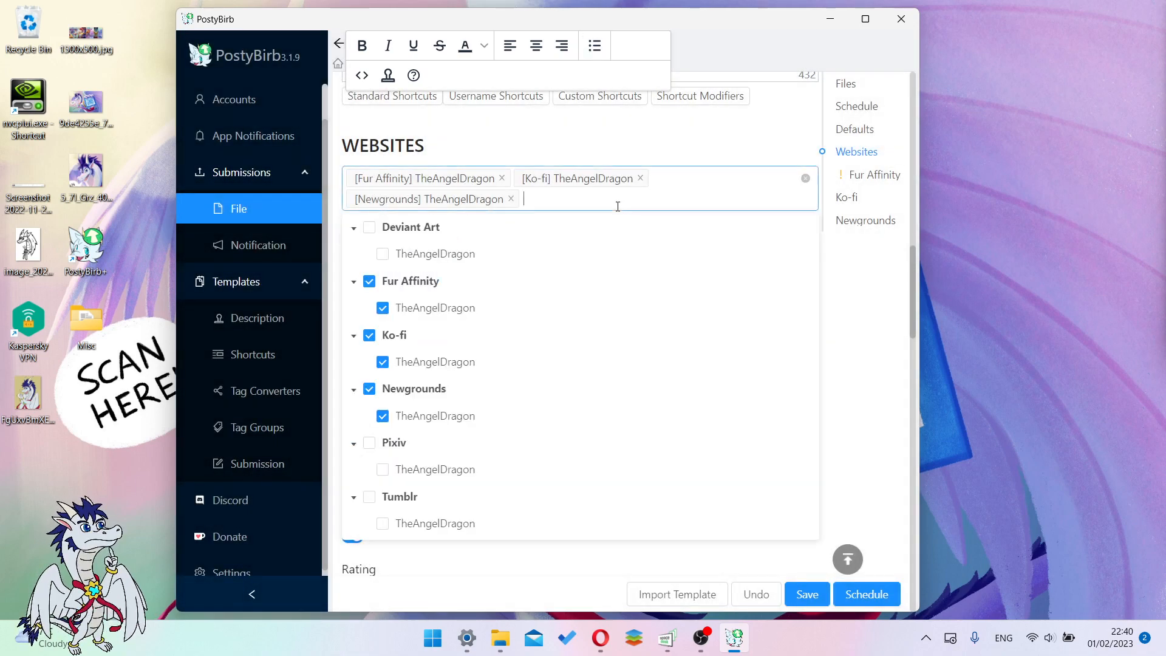
pyautogui.click(339, 43)
pyautogui.click(661, 178)
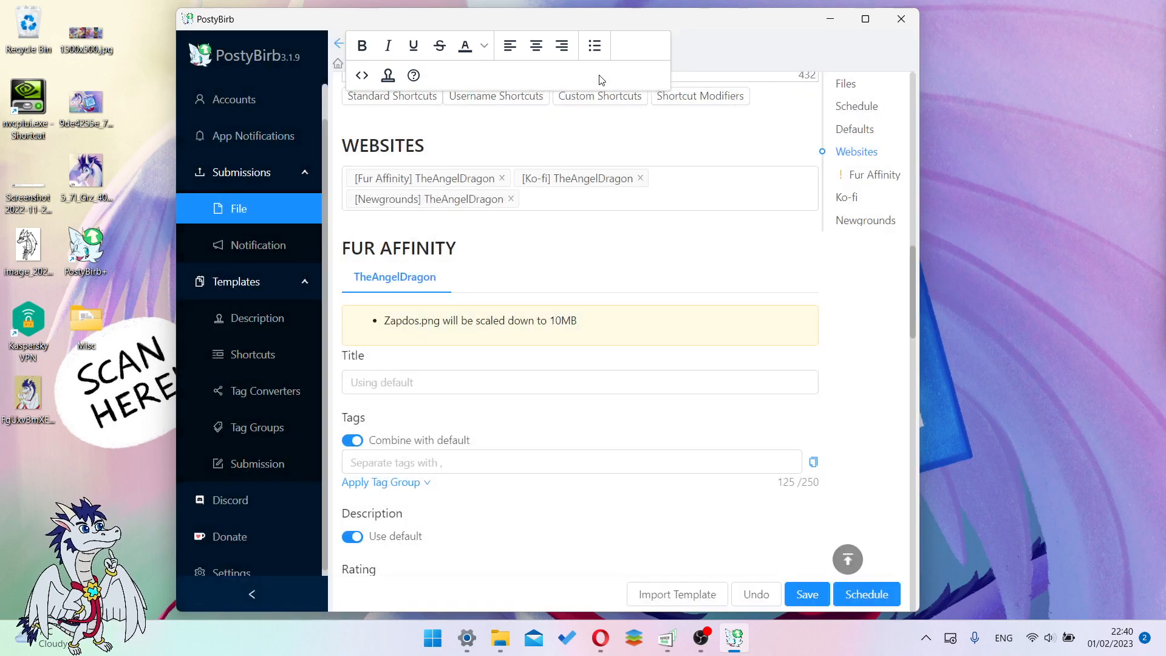
pyautogui.scroll(15, 526, 268)
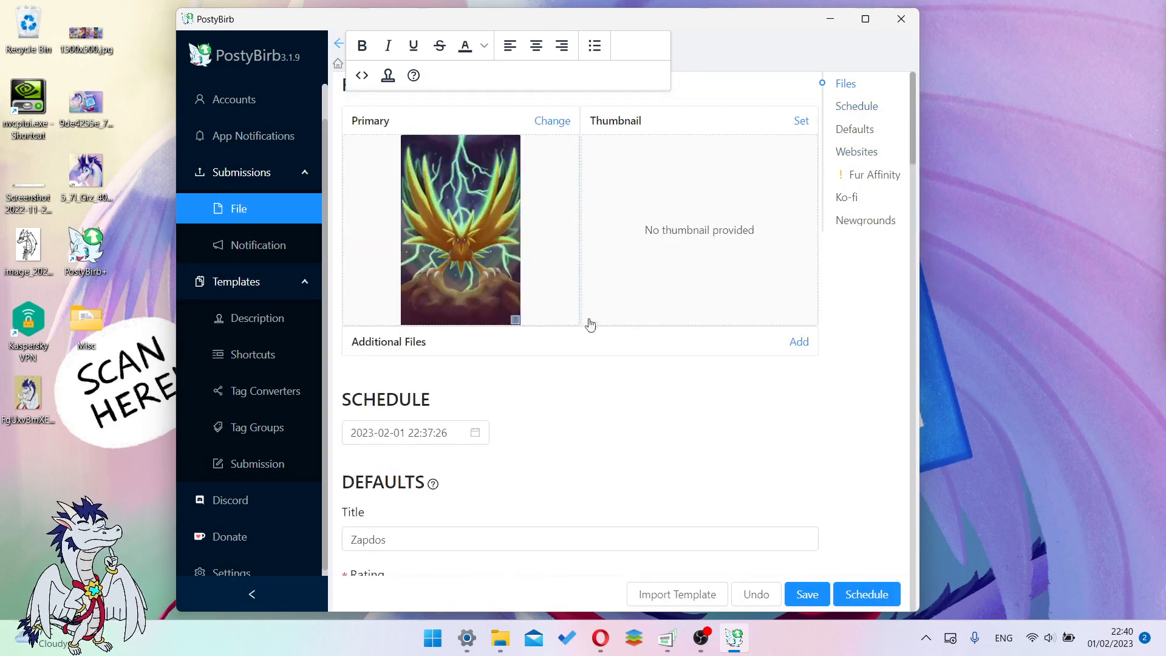
pyautogui.click(595, 46)
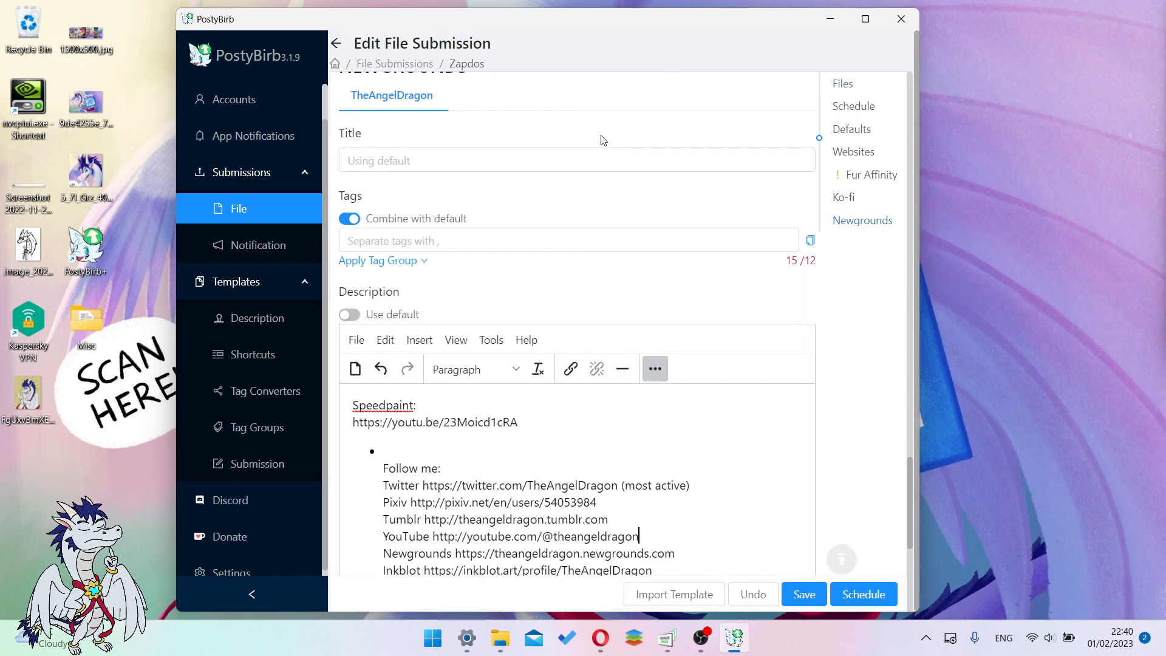
pyautogui.scroll(-5, 620, 165)
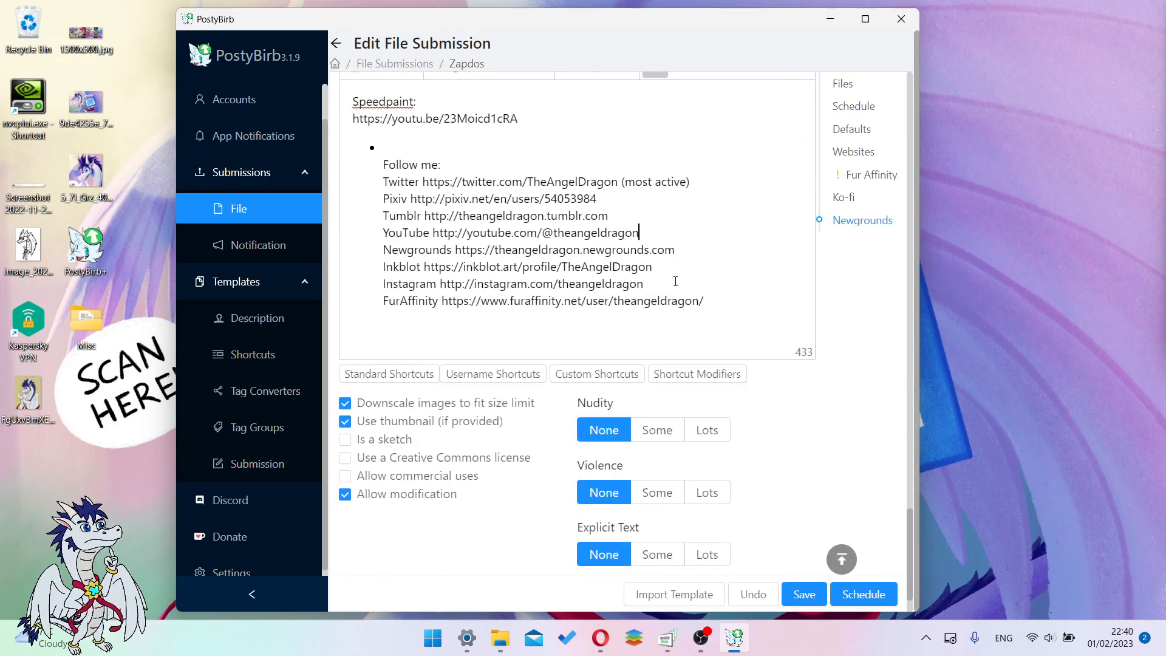
pyautogui.moveTo(719, 307); pyautogui.dragTo(546, 245)
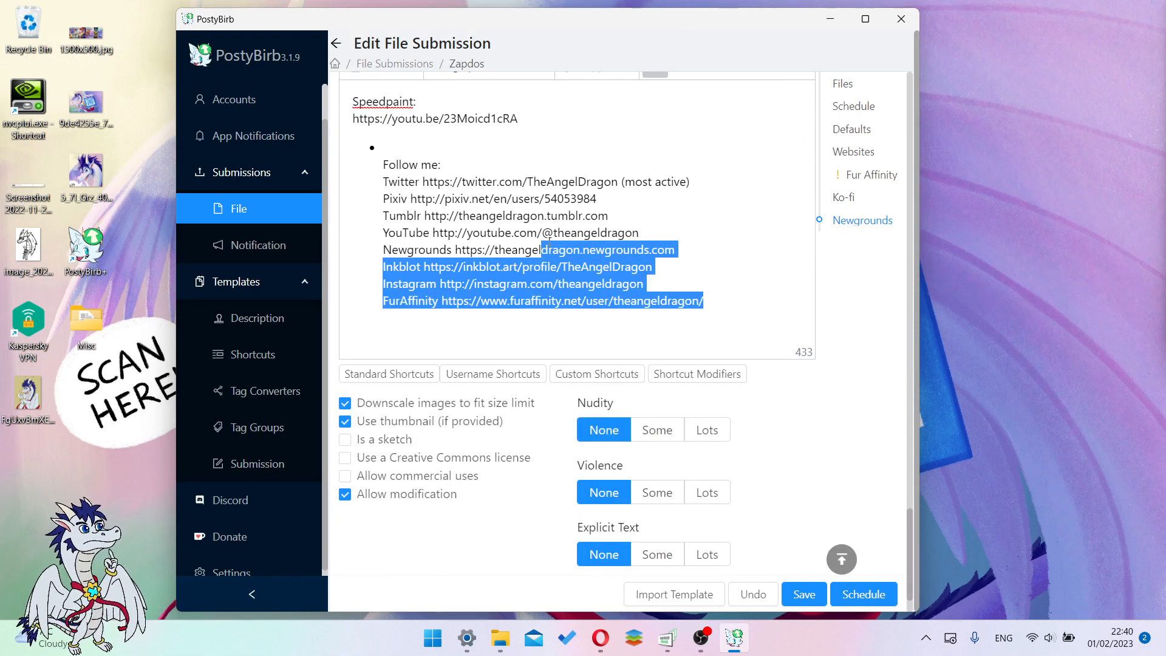
pyautogui.hotkey('ctrl', 'z')
pyautogui.scroll(1, 400, 303)
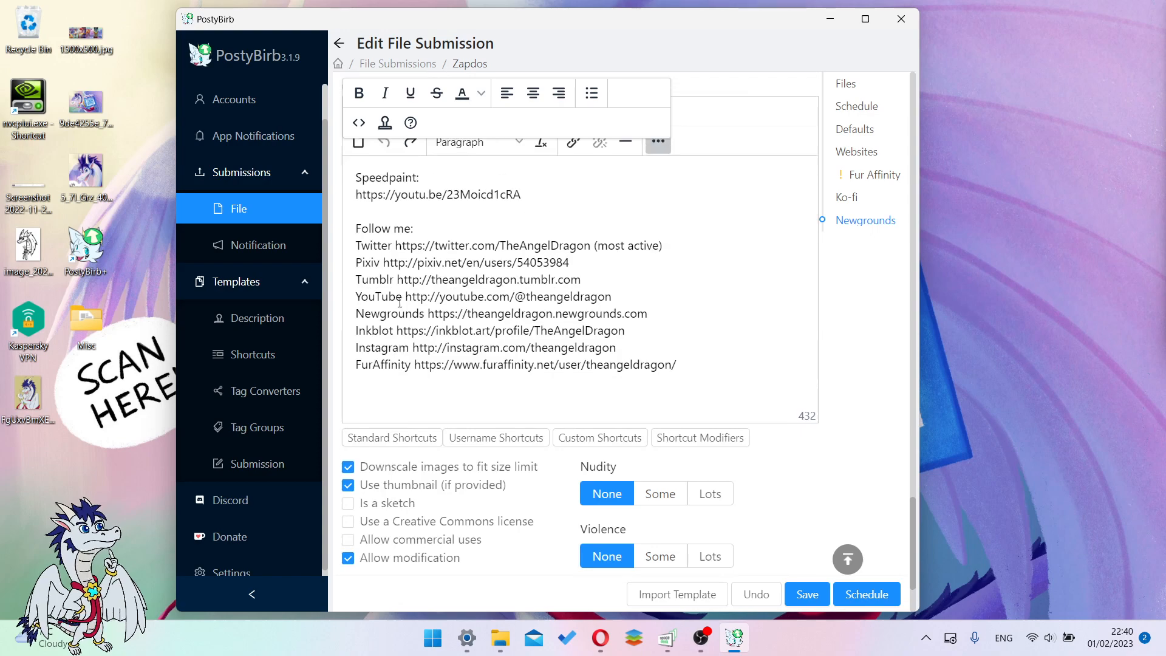
# Step: Review the description templates and the list of website accounts, and return to the Zapdos submission editor
pyautogui.click(239, 325)
pyautogui.click(239, 326)
pyautogui.click(264, 392)
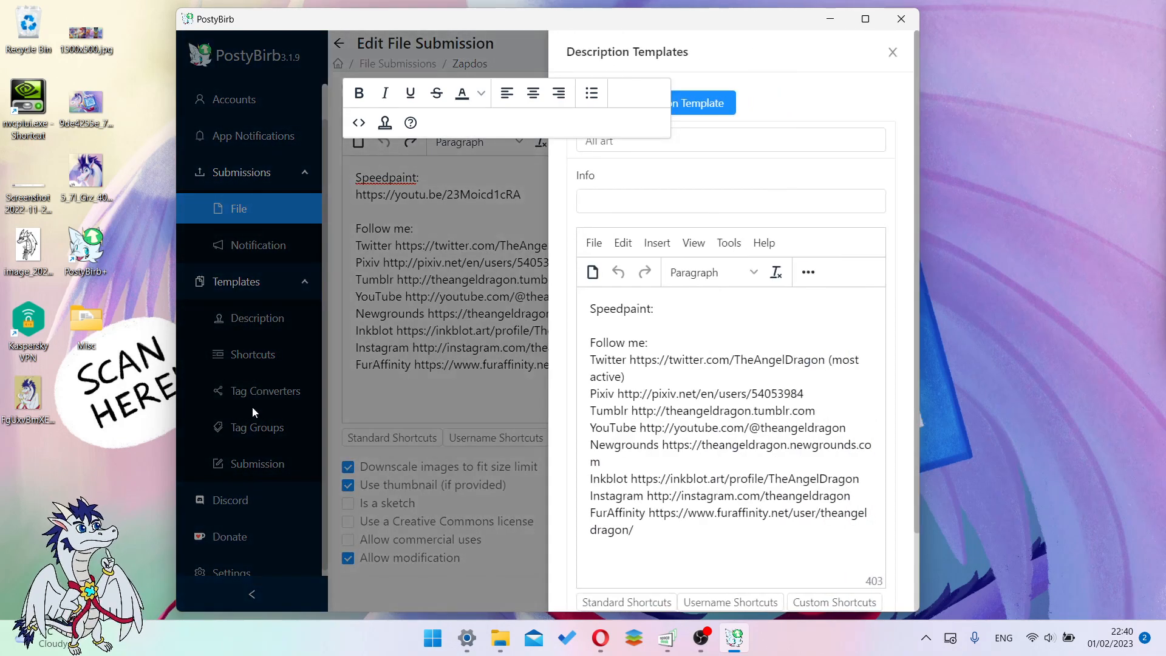
pyautogui.click(250, 406)
pyautogui.click(260, 131)
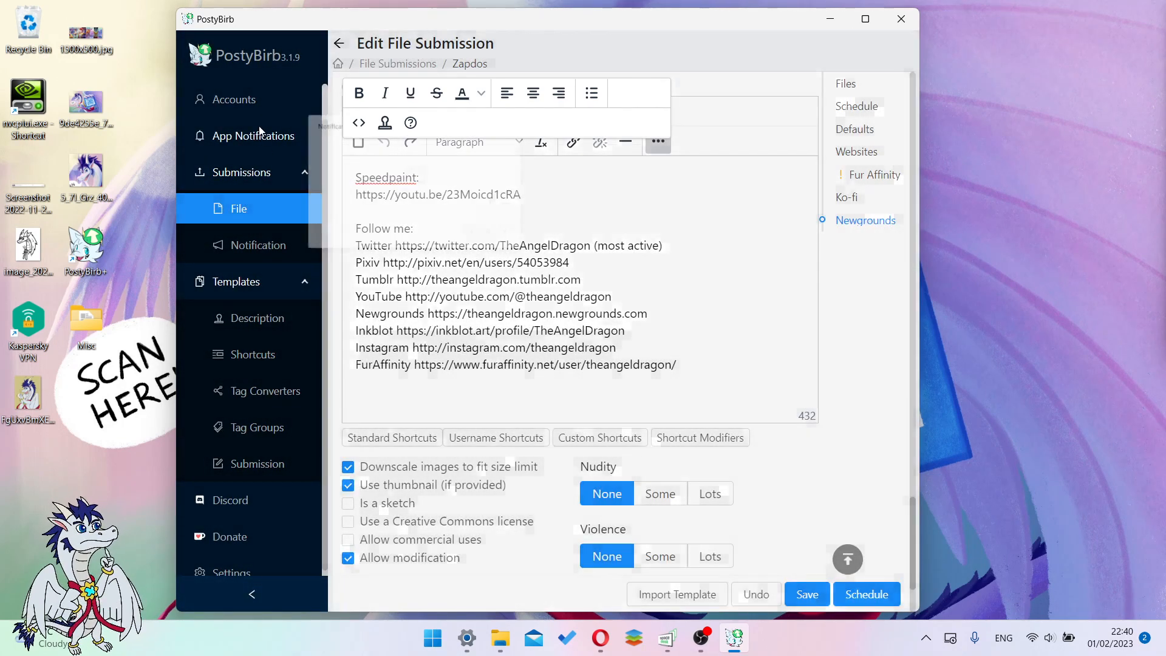
pyautogui.click(245, 101)
pyautogui.click(240, 101)
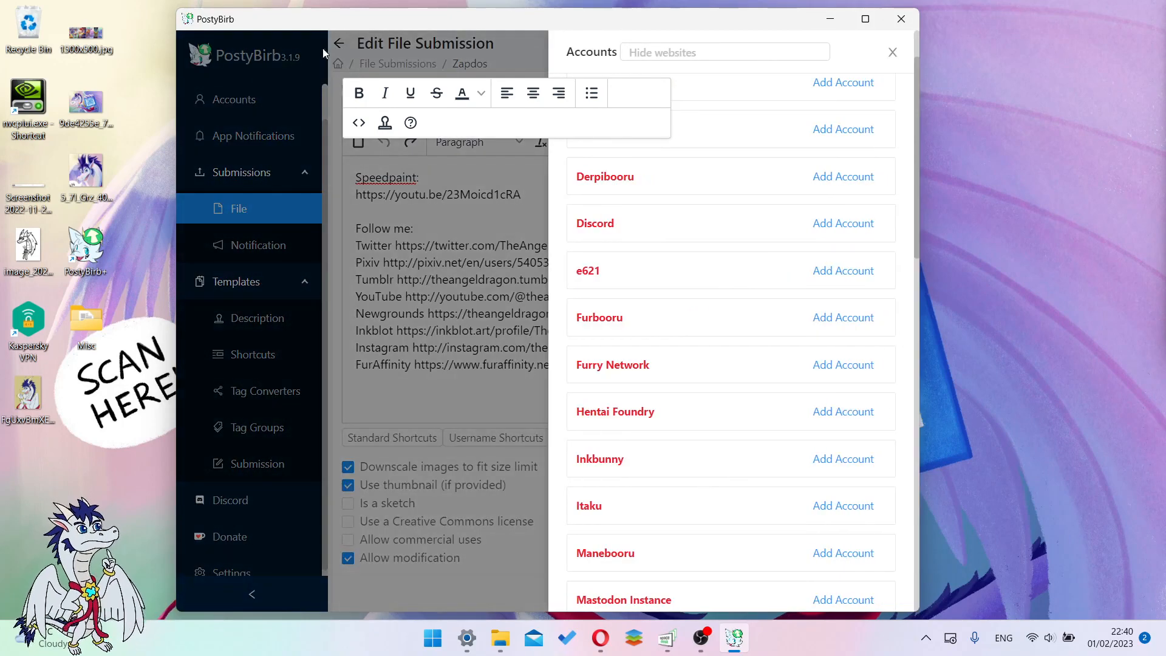
pyautogui.click(364, 54)
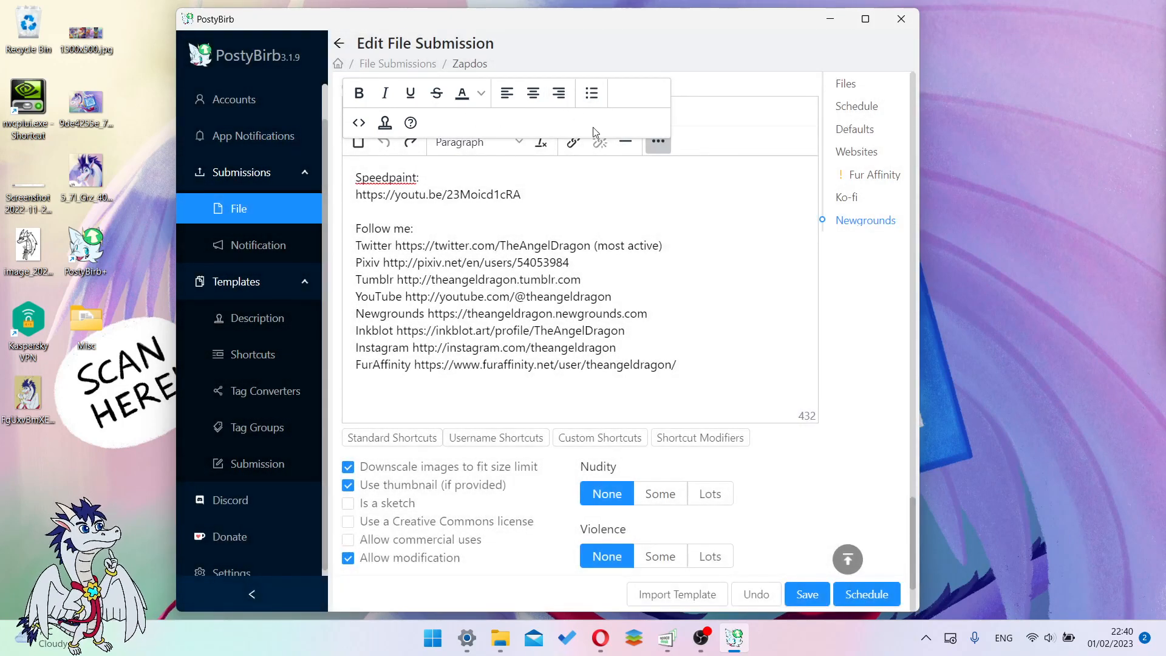
# Step: Leave the Zapdos submission editor and discard its unsaved changes
pyautogui.scroll(10, 390, 122)
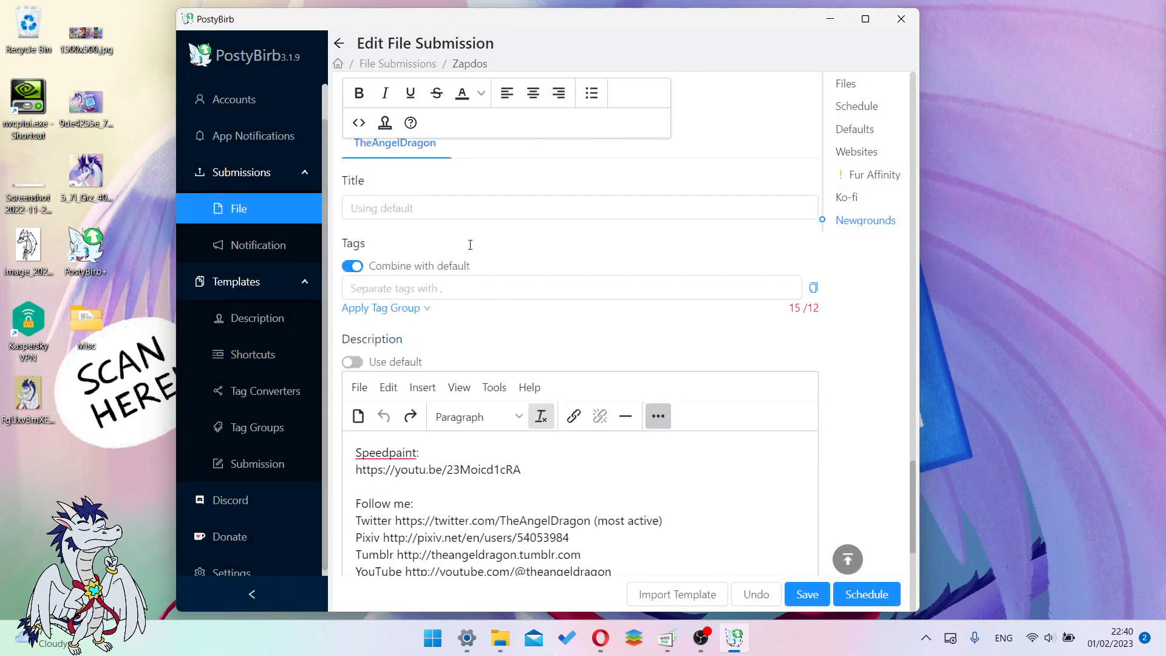
pyautogui.click(340, 48)
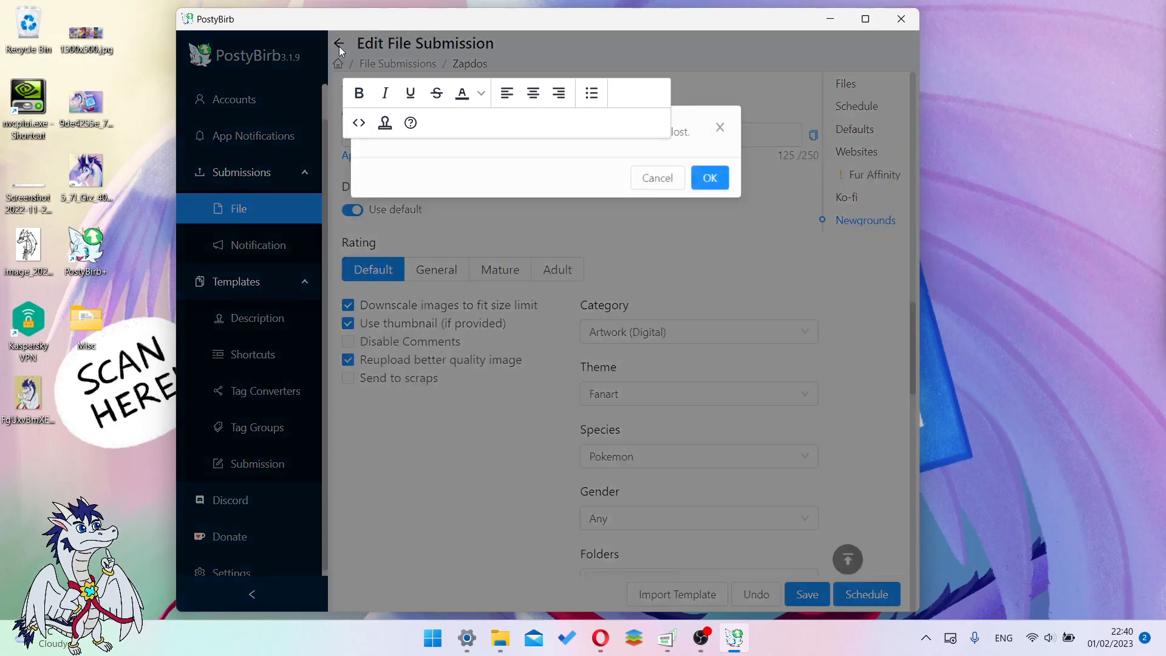
pyautogui.click(726, 188)
# Step: Post the Zapdos submission from the file submissions list and open its posting progress
pyautogui.scroll(10, 726, 294)
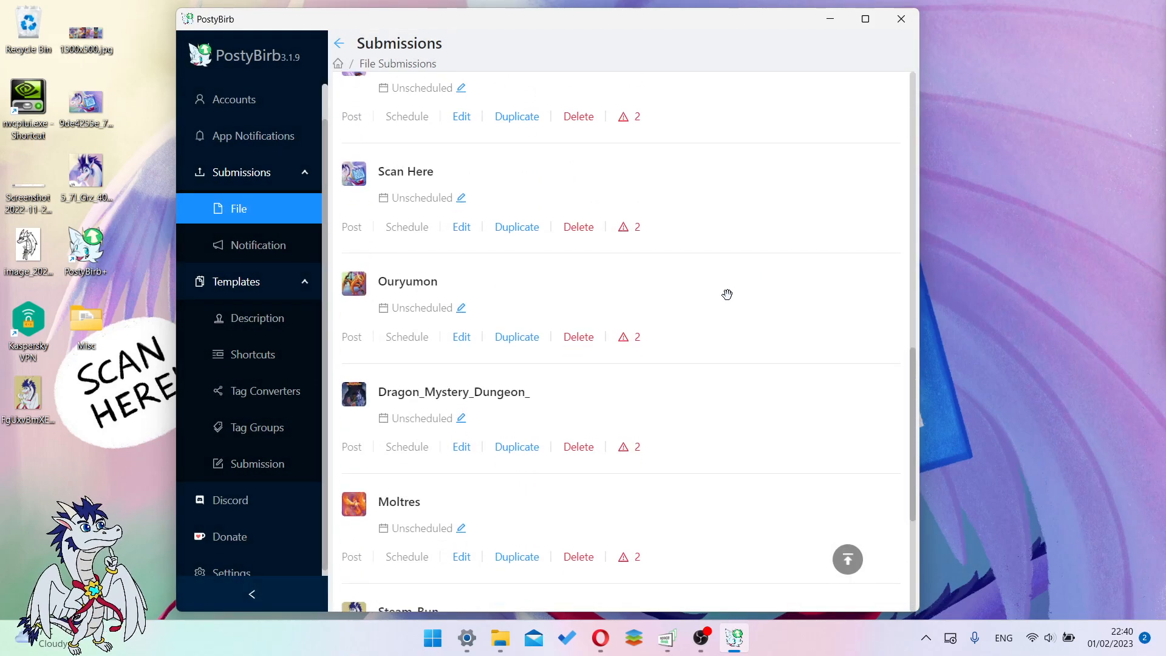
pyautogui.scroll(-5, 570, 239)
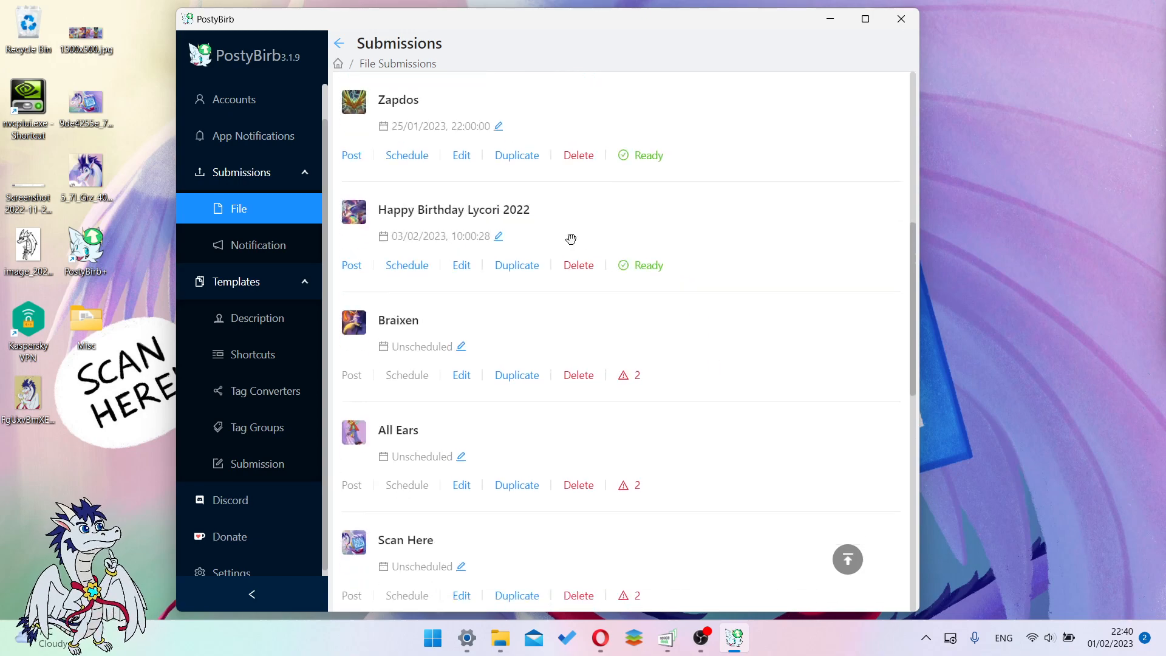
pyautogui.scroll(5, 552, 234)
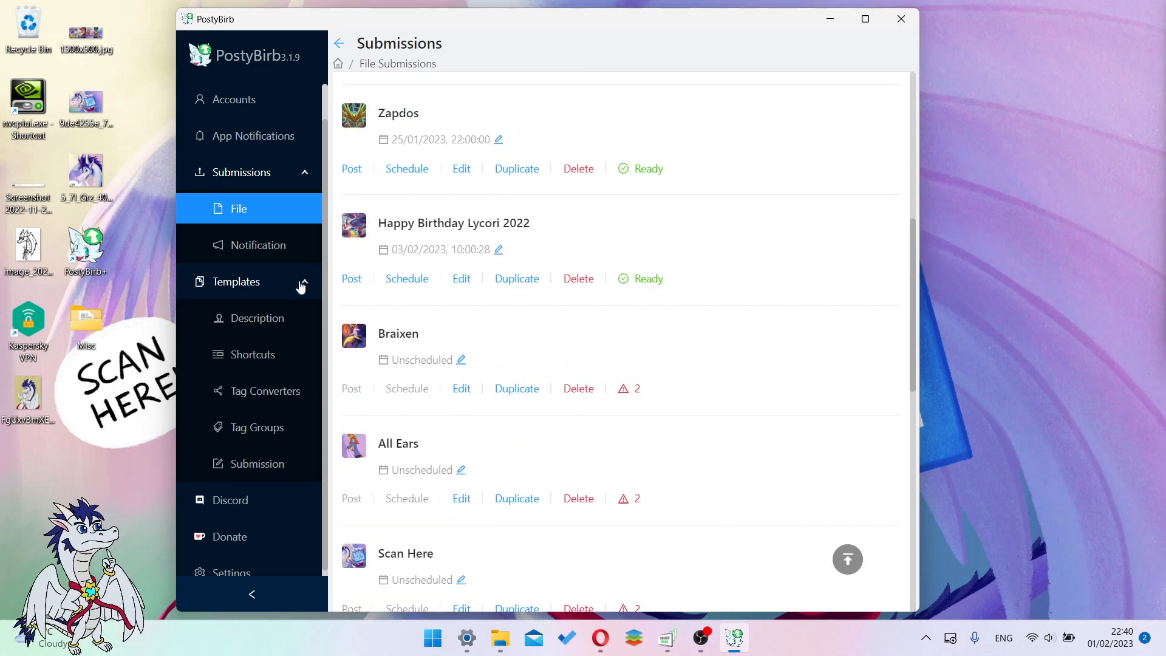
pyautogui.click(352, 170)
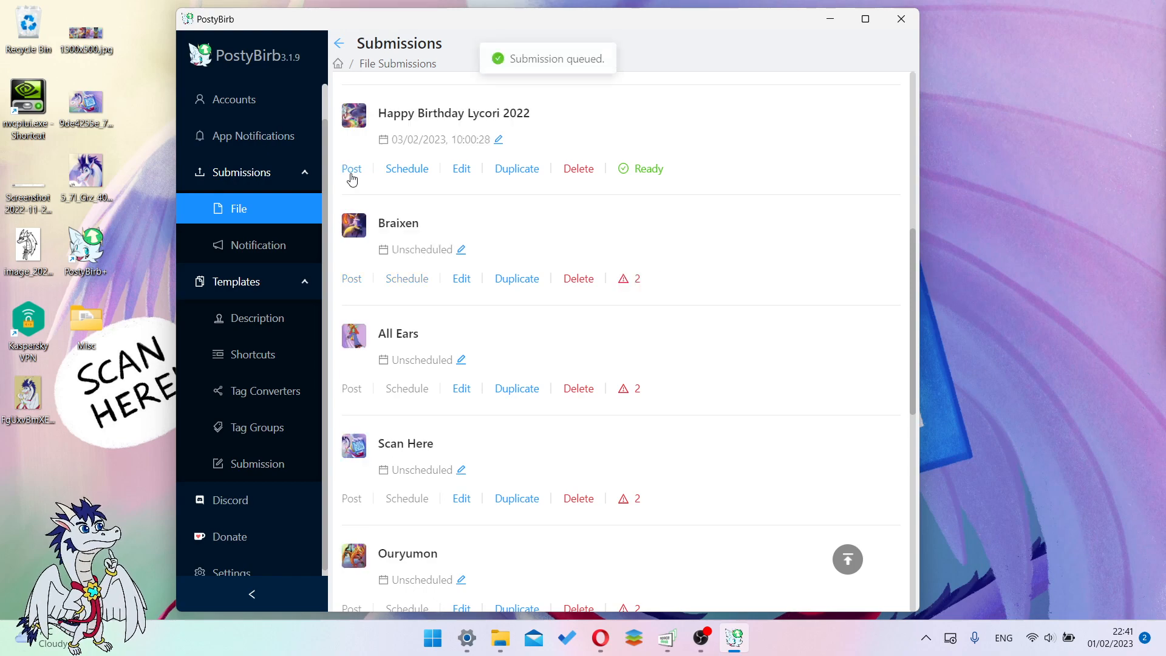
pyautogui.scroll(7, 497, 266)
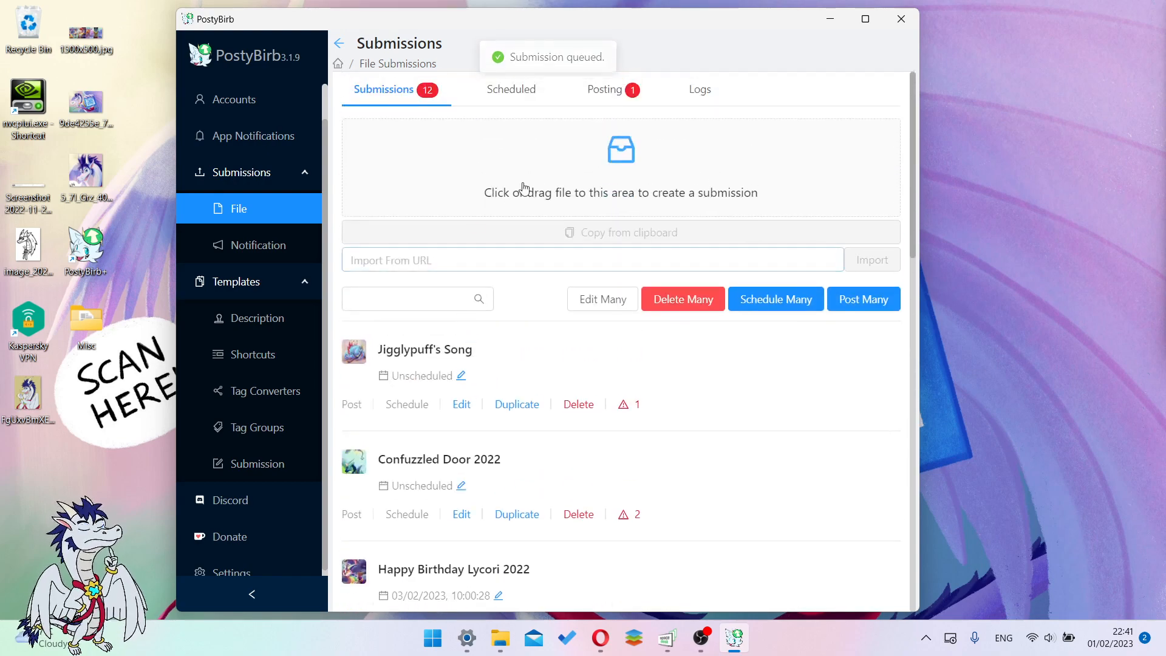
pyautogui.click(603, 87)
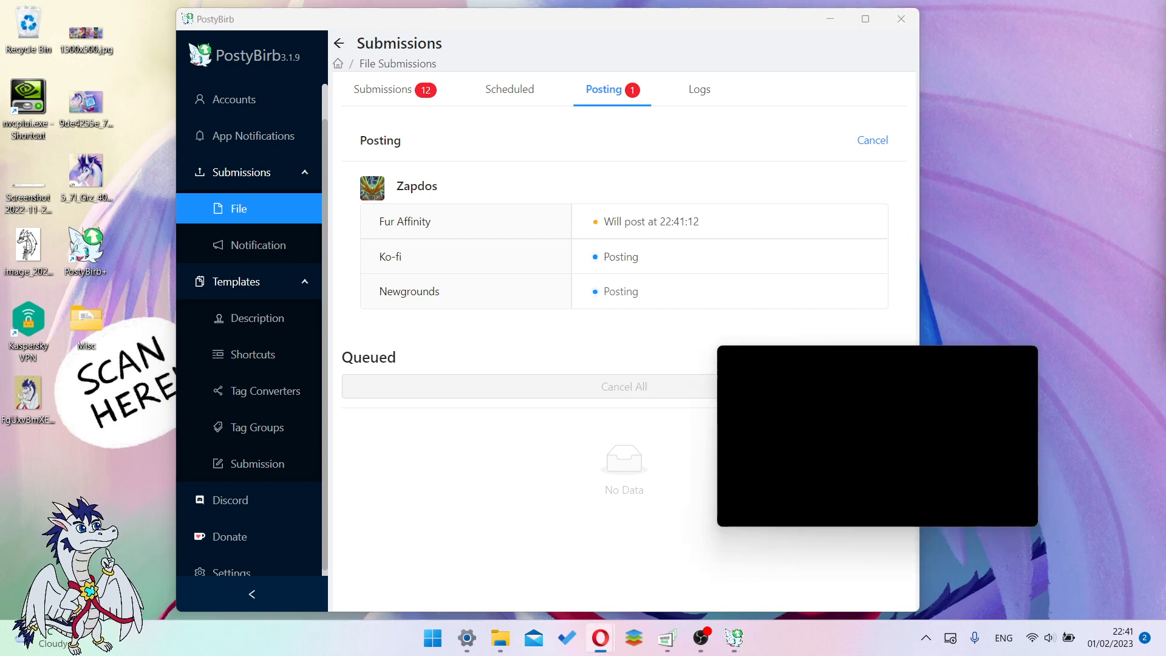
# Step: Switch to the Opera browser, load newgrounds.com and maximize the browser window
pyautogui.moveTo(1071, 166); pyautogui.dragTo(450, 199)
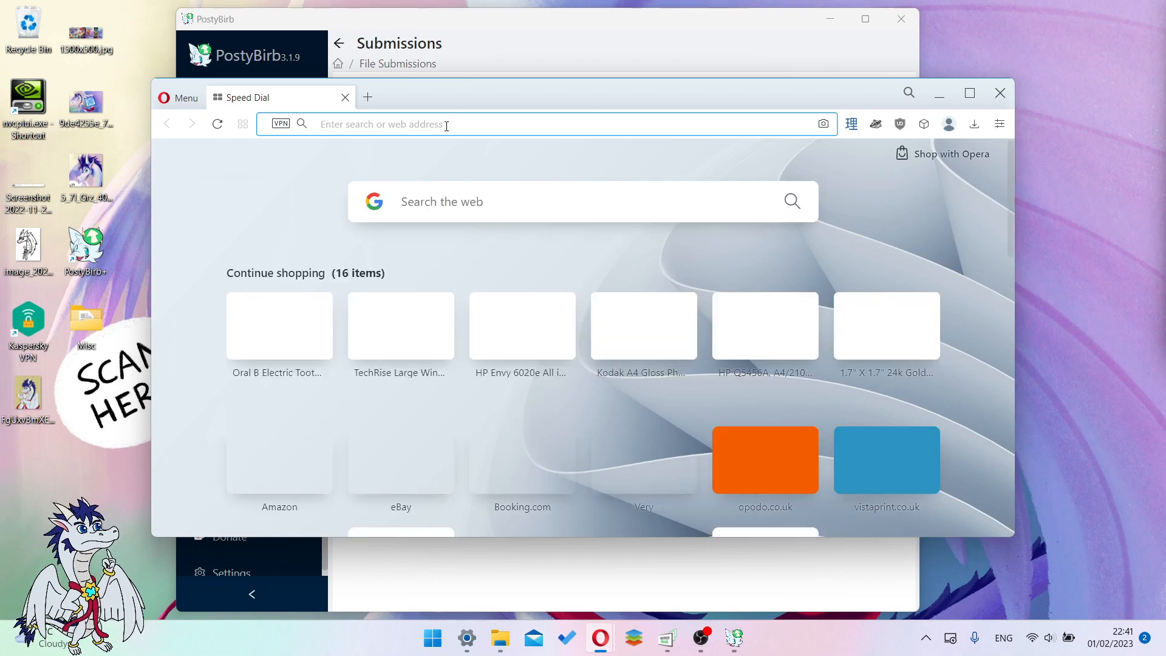
pyautogui.write('newgrounds.com')
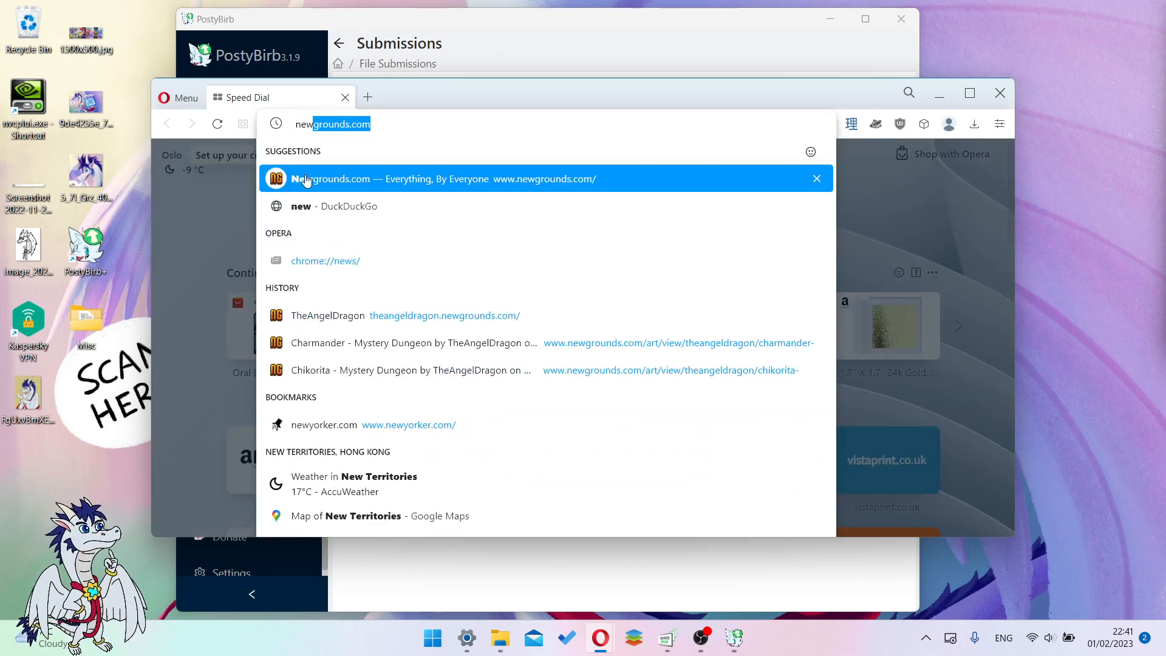
pyautogui.press('Return')
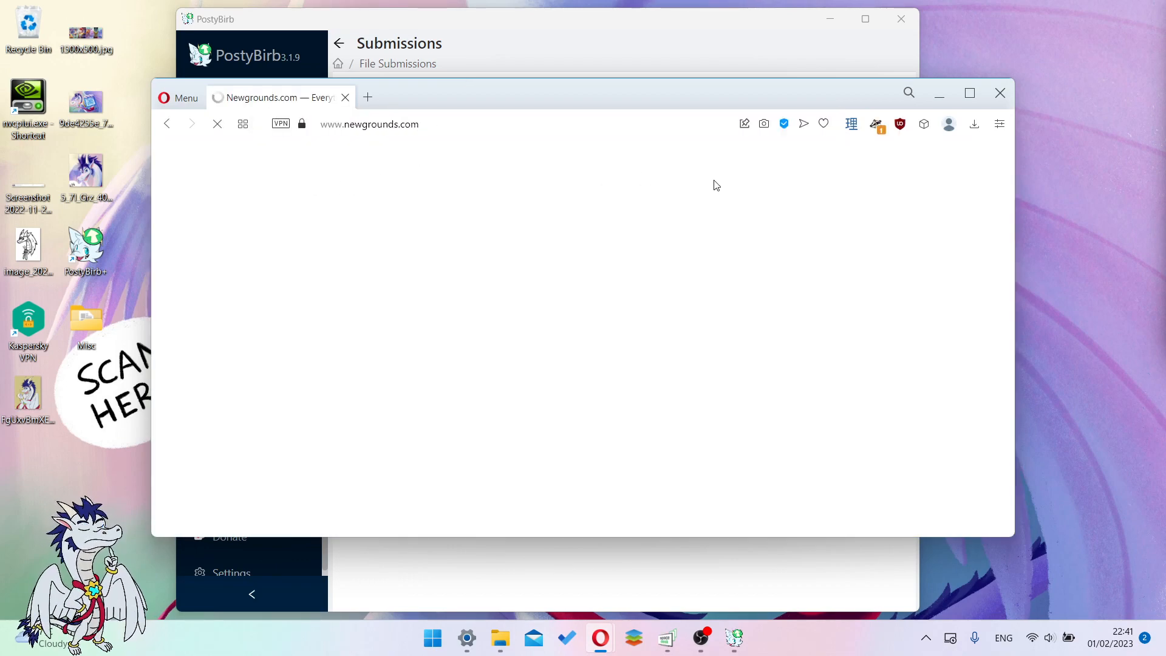
pyautogui.moveTo(553, 105); pyautogui.dragTo(586, 0)
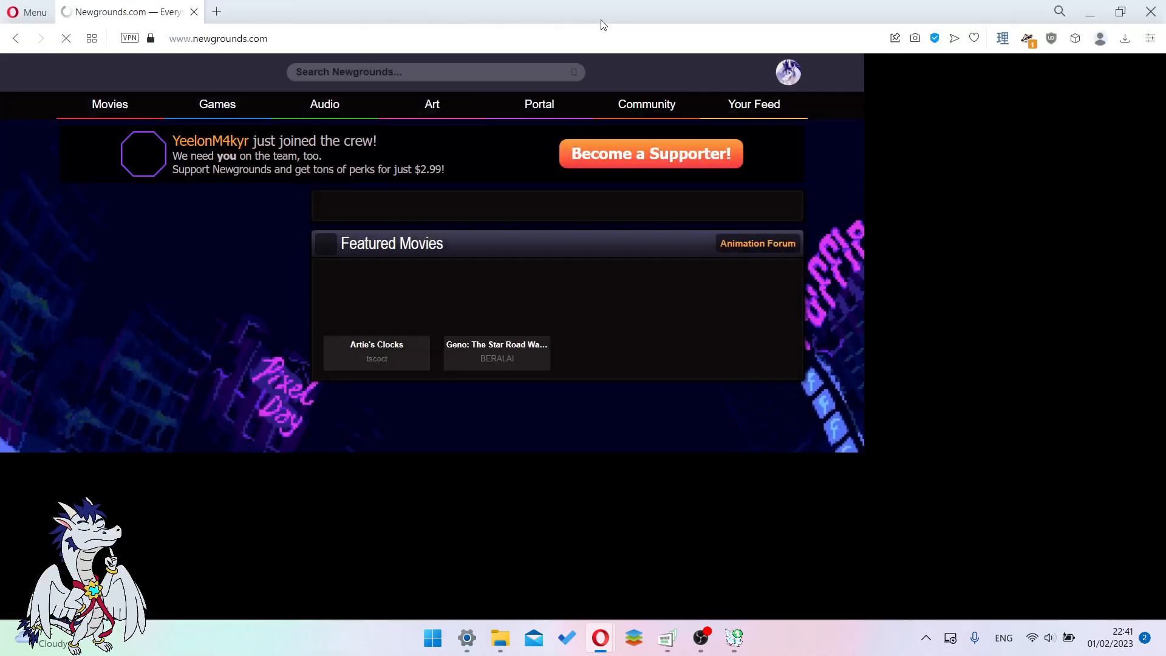
# Step: Open the artist's own Newgrounds profile, look through the latest art and reload the page
pyautogui.click(929, 73)
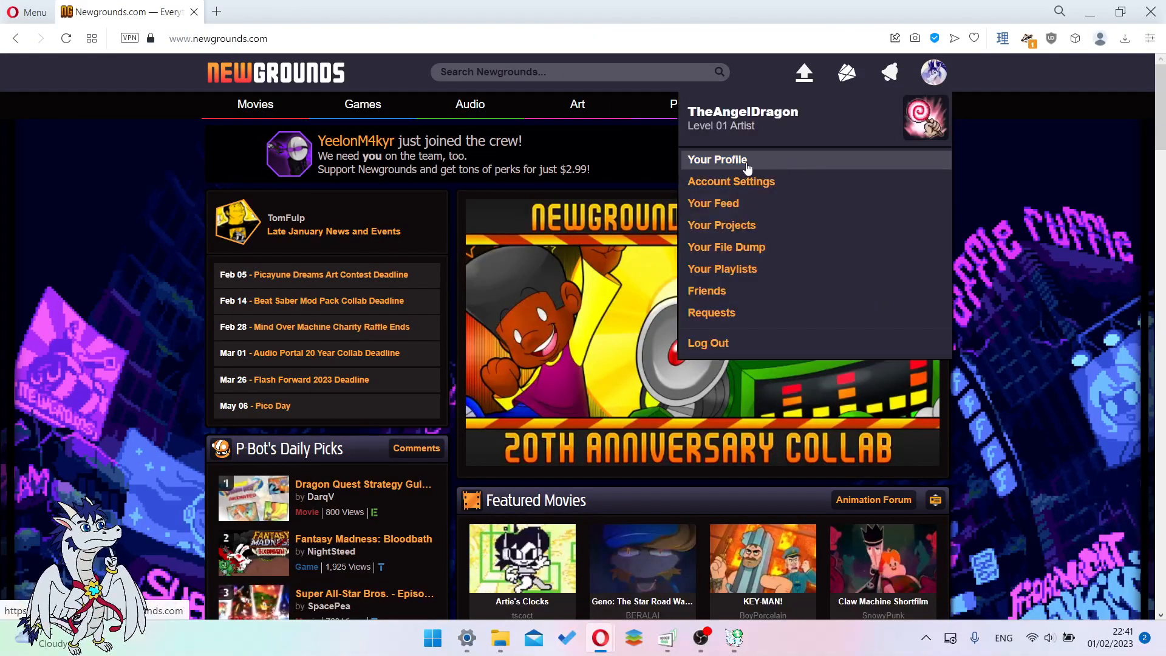
pyautogui.click(721, 164)
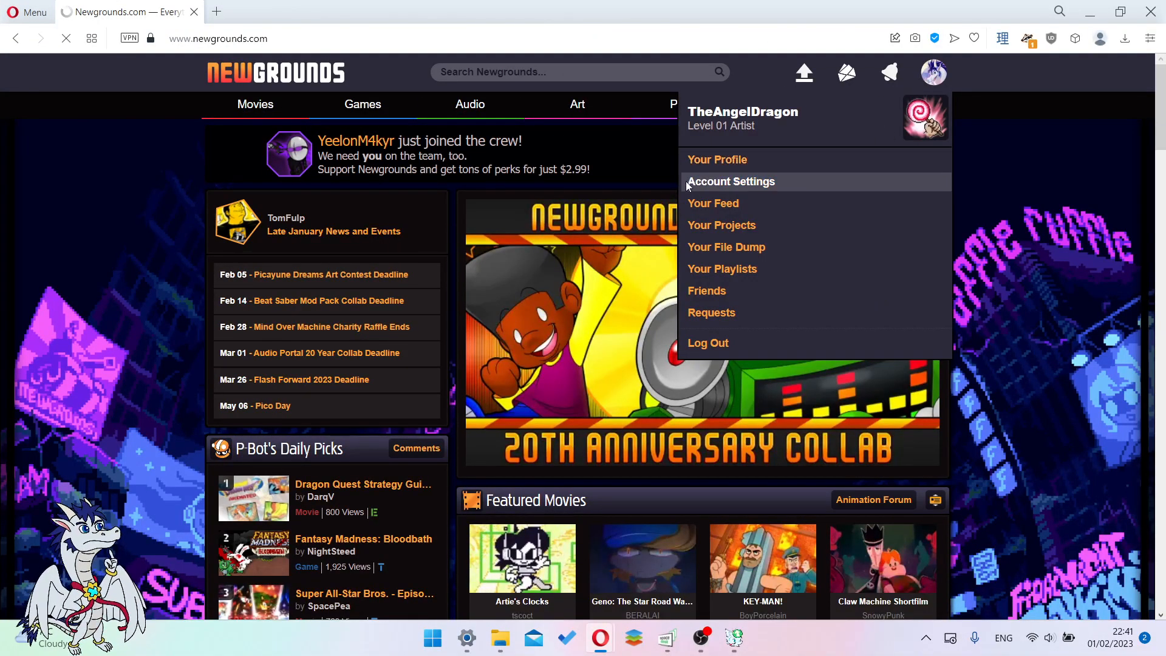
pyautogui.scroll(-10, 657, 275)
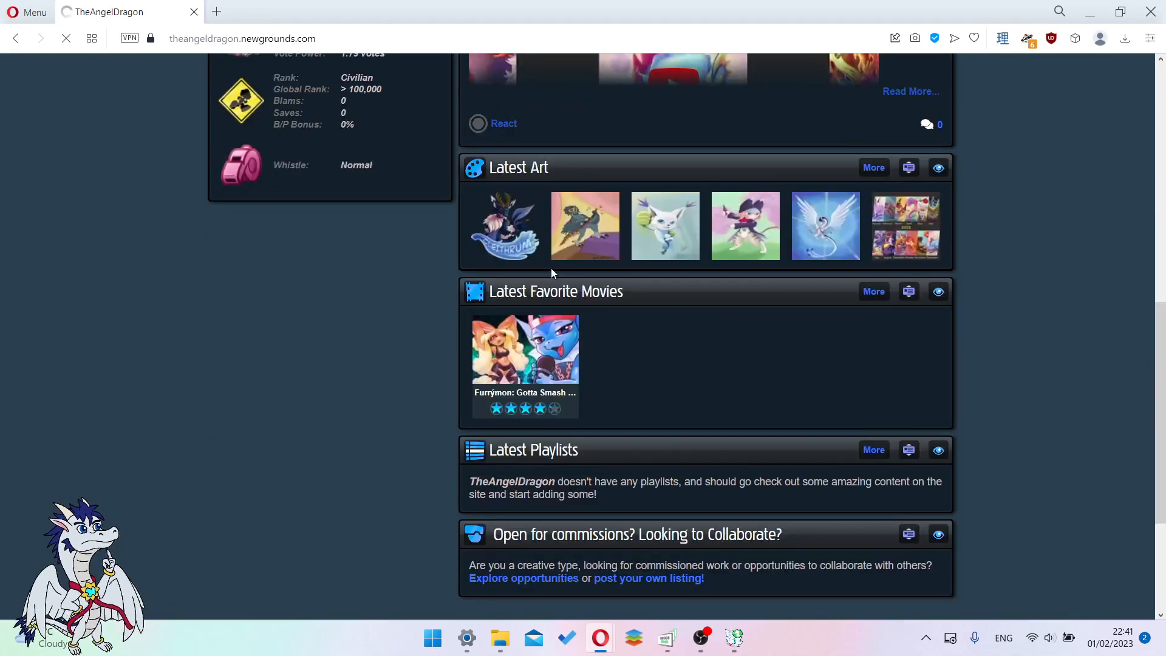
pyautogui.scroll(3, 585, 465)
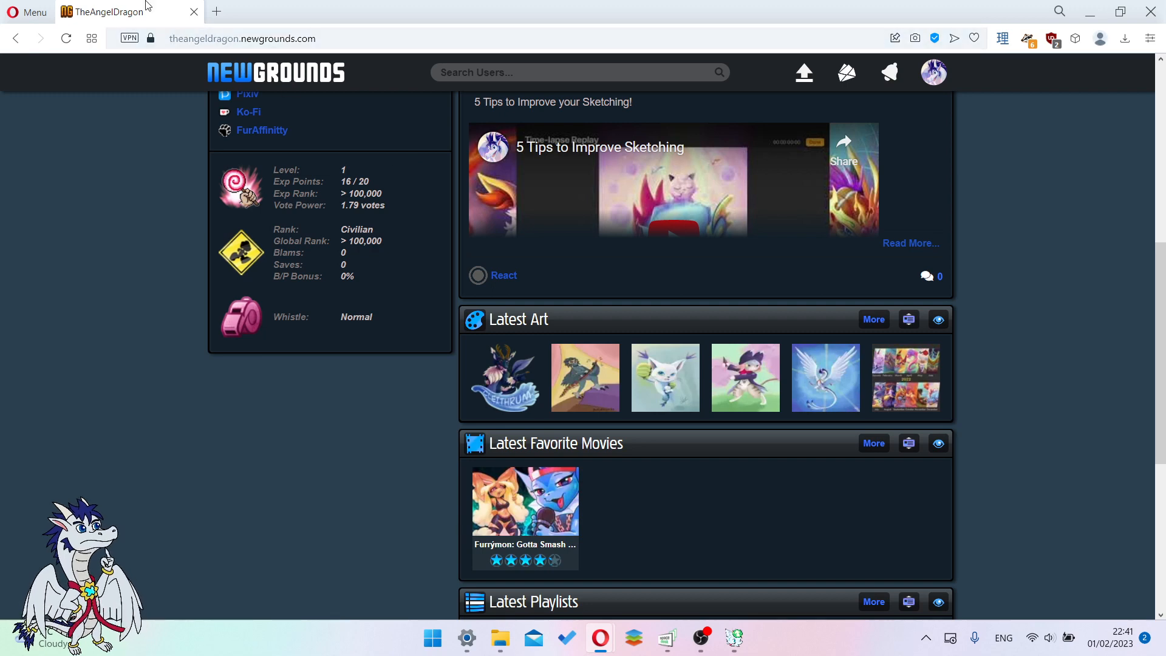
pyautogui.click(60, 39)
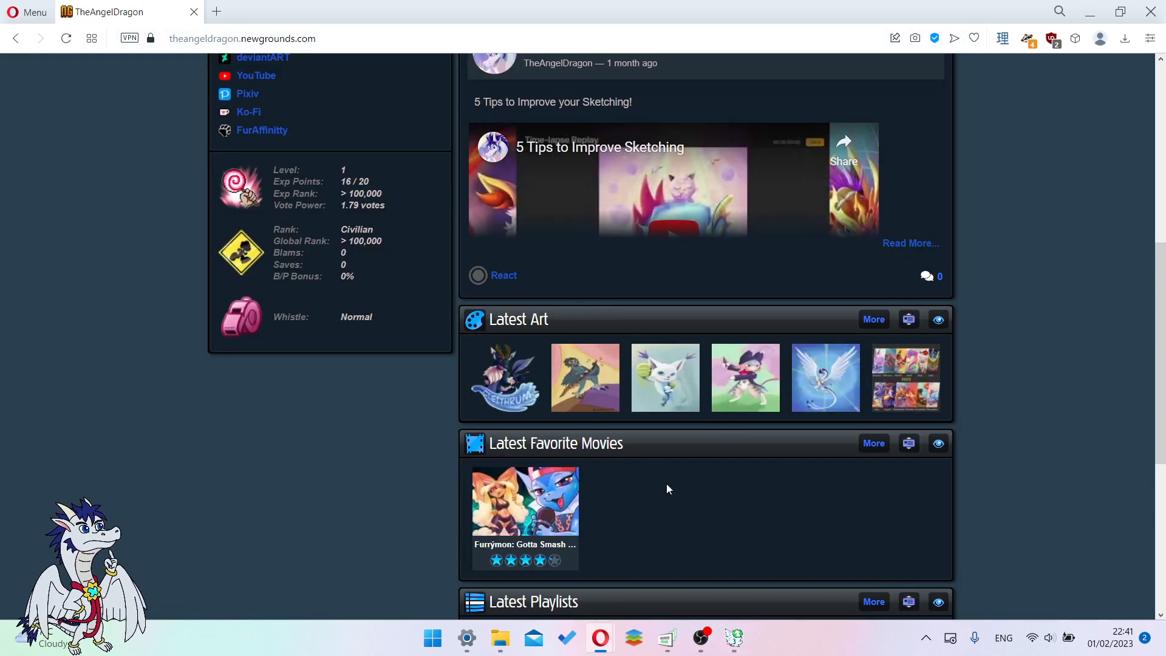
# Step: Check the posting status of Zapdos in PostyBirb and open the Zapdos artwork from the Newgrounds profile in Opera
pyautogui.click(735, 641)
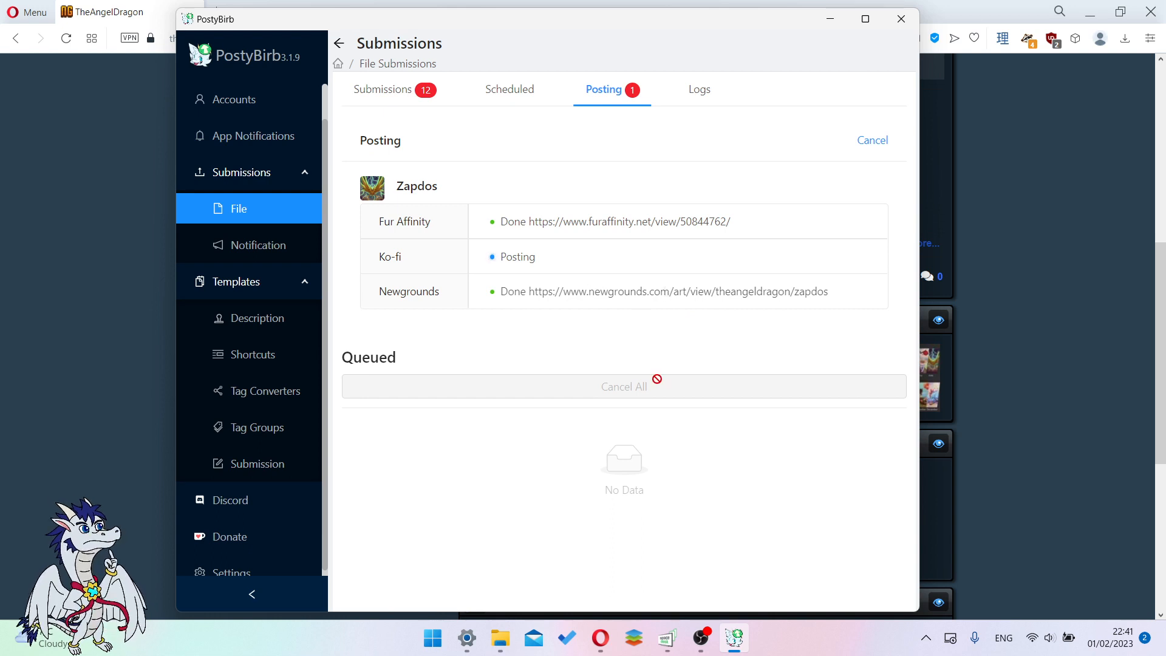
pyautogui.click(120, 307)
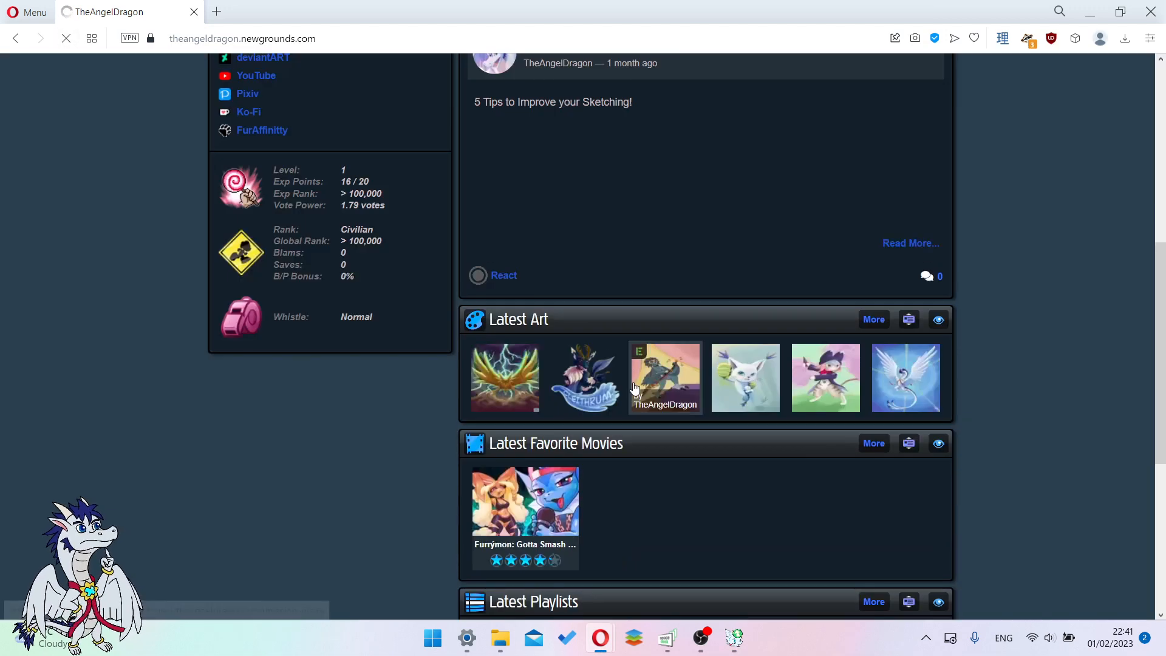
pyautogui.click(527, 389)
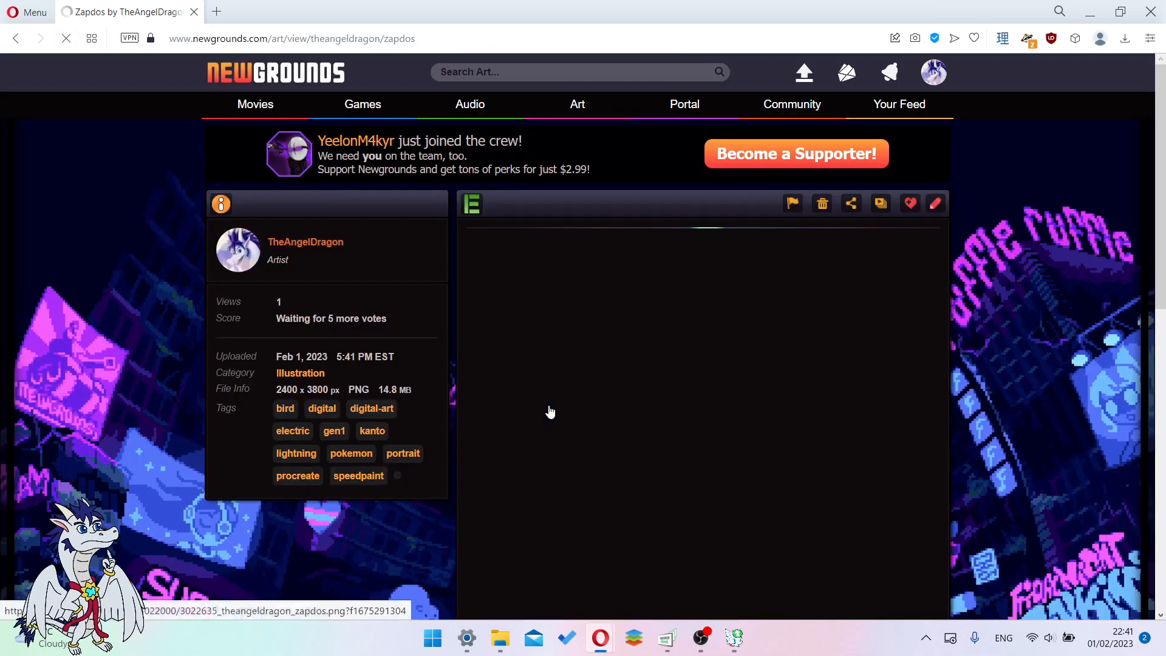
# Step: Examine the posted Zapdos artwork page on Newgrounds, including its description, PostyBirb credit line and tags
pyautogui.scroll(-8, 604, 397)
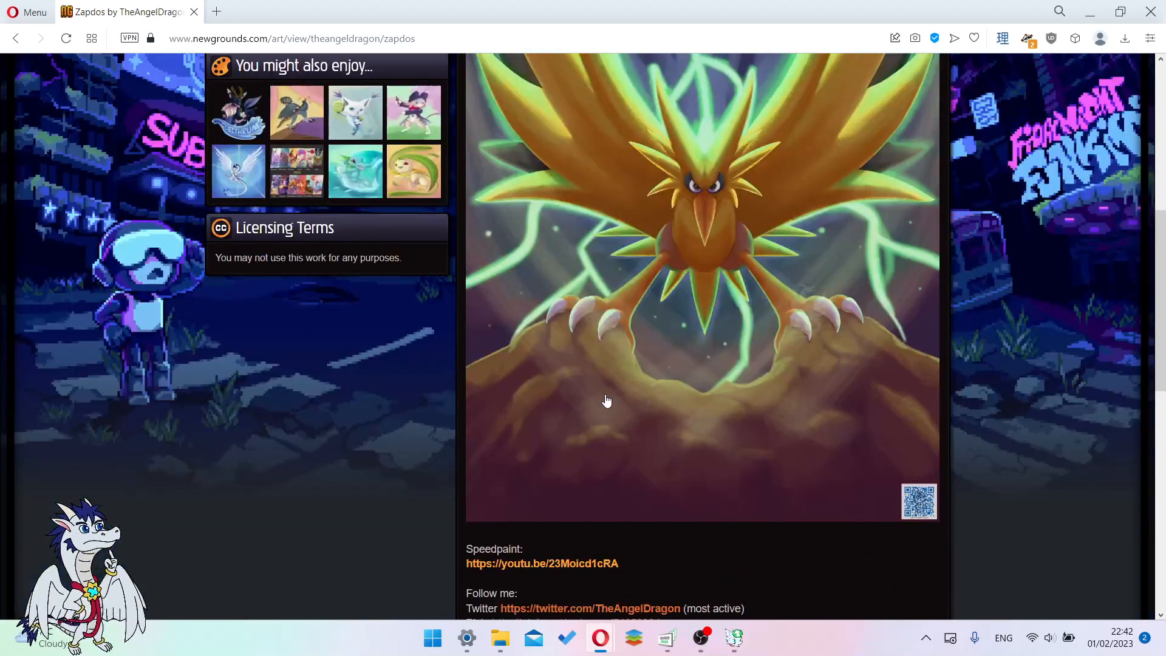
pyautogui.scroll(-3, 625, 400)
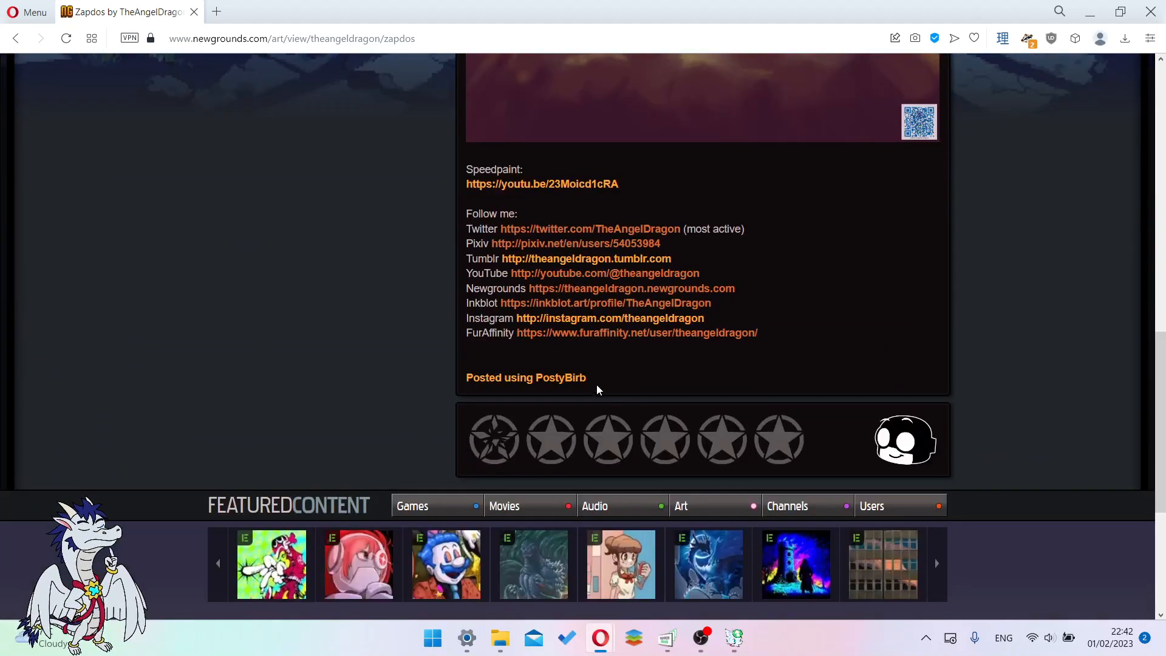
pyautogui.moveTo(408, 371); pyautogui.dragTo(646, 376)
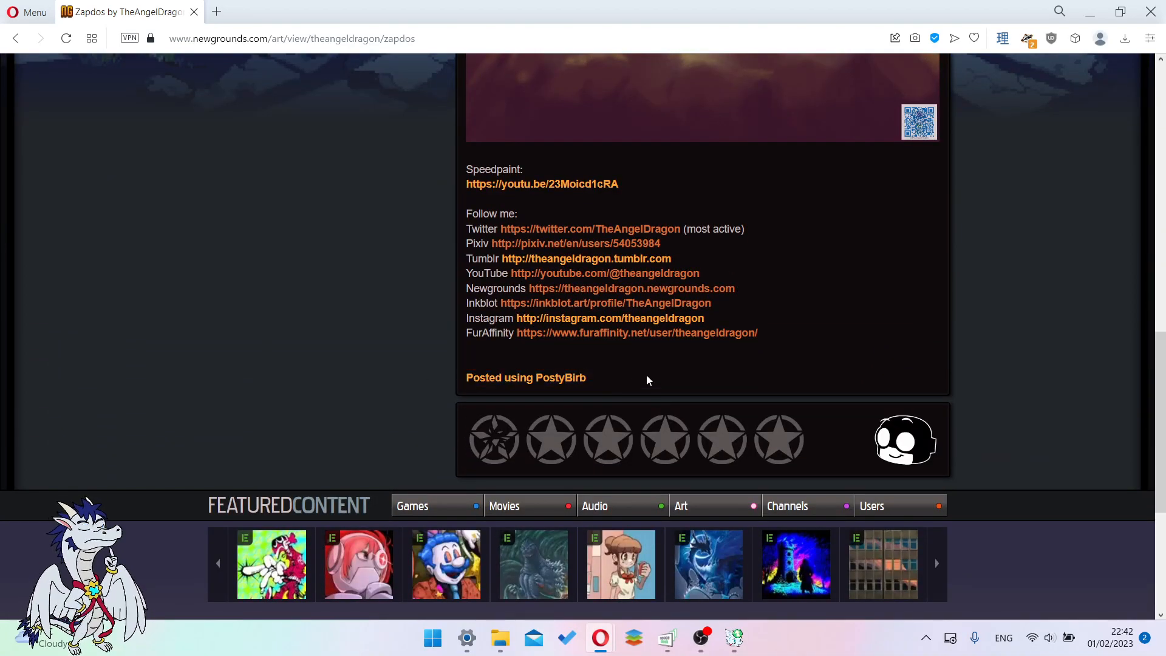
pyautogui.scroll(12, 631, 374)
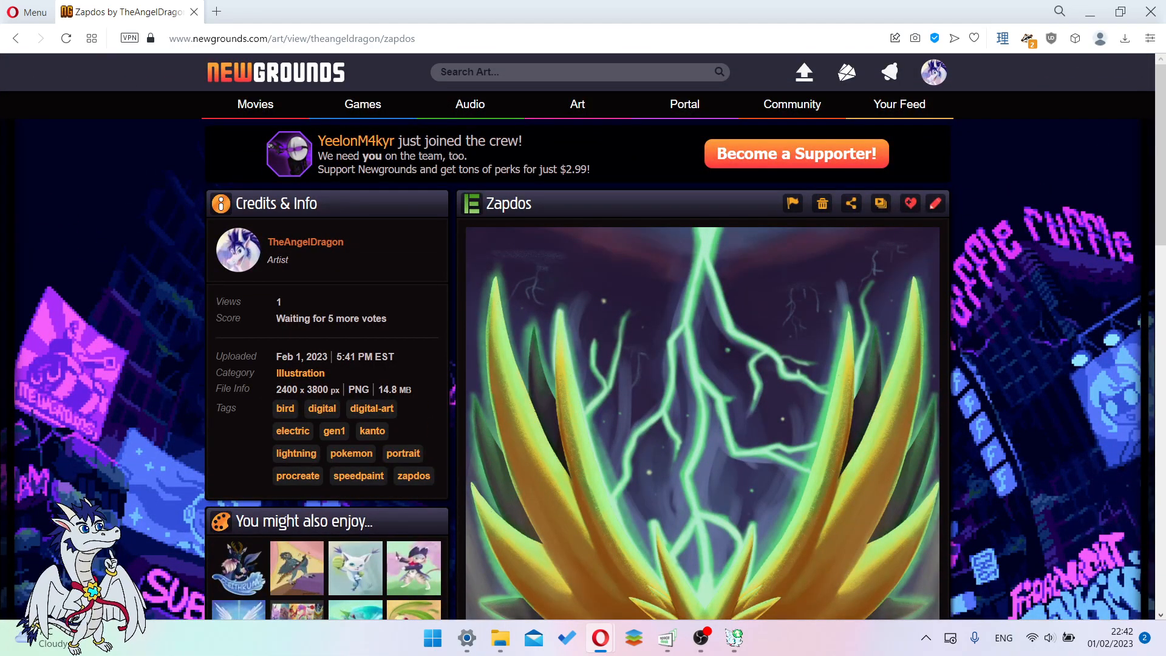
pyautogui.scroll(-4, 864, 320)
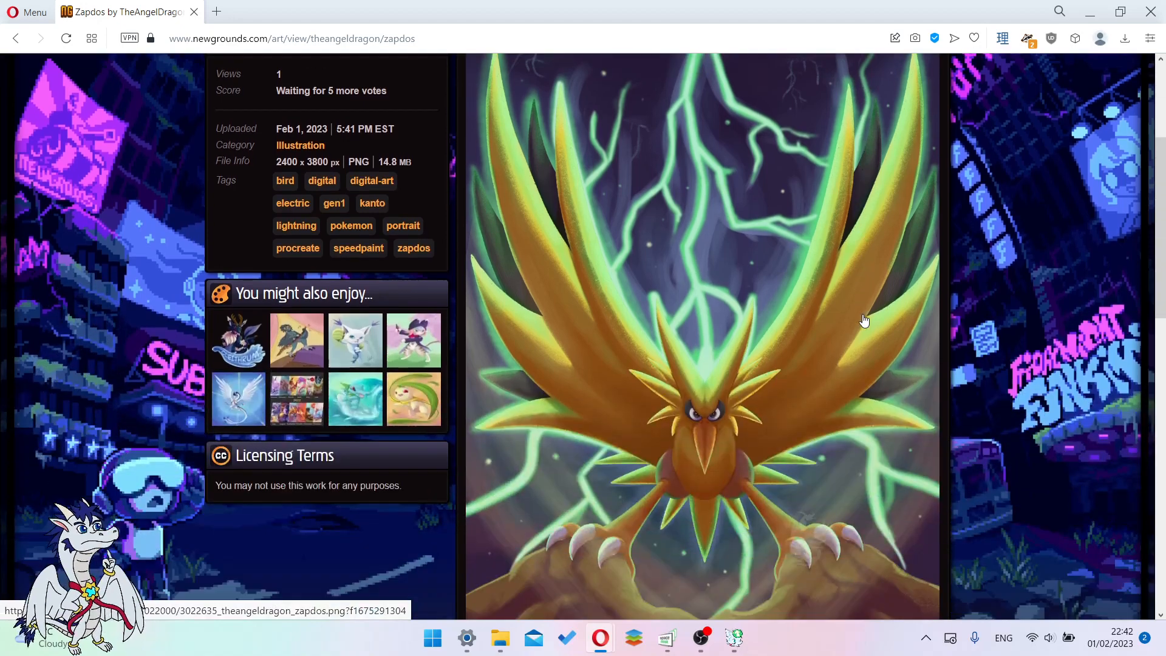